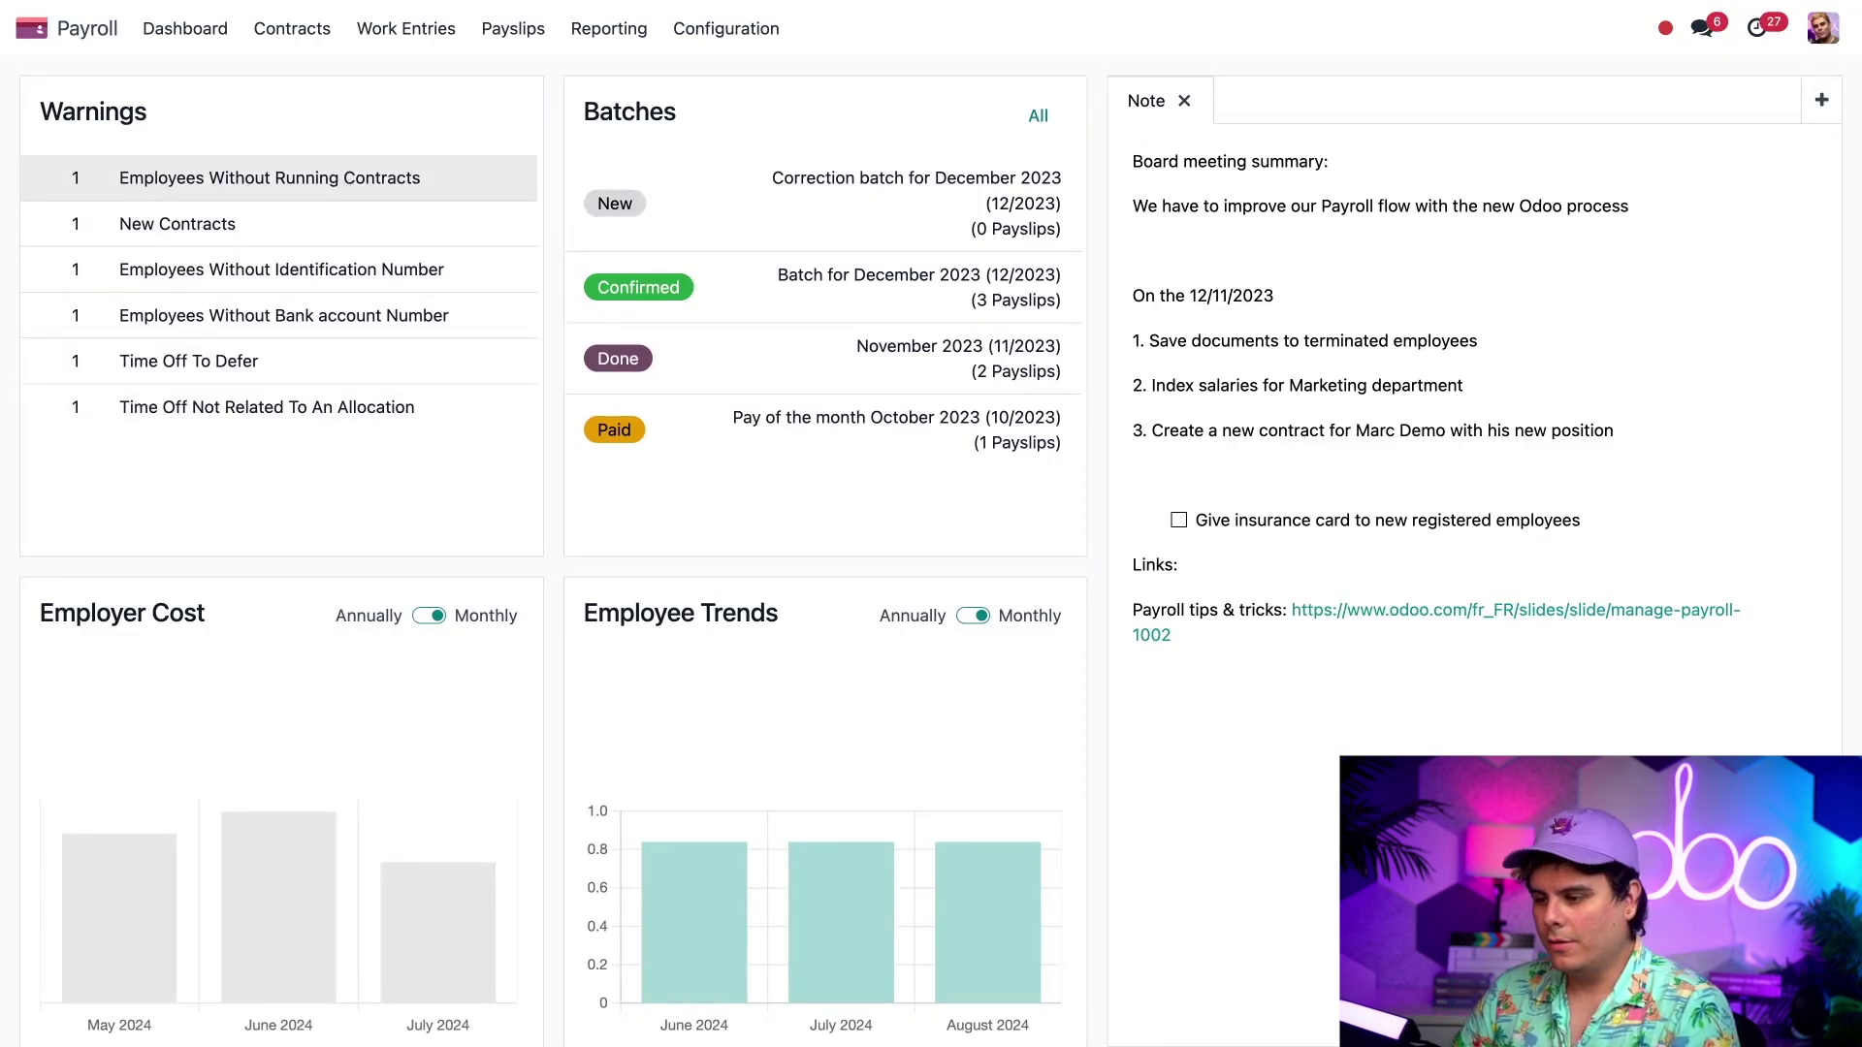
- Open the contract flagged as new and switch its status from New to Running
click(314, 236)
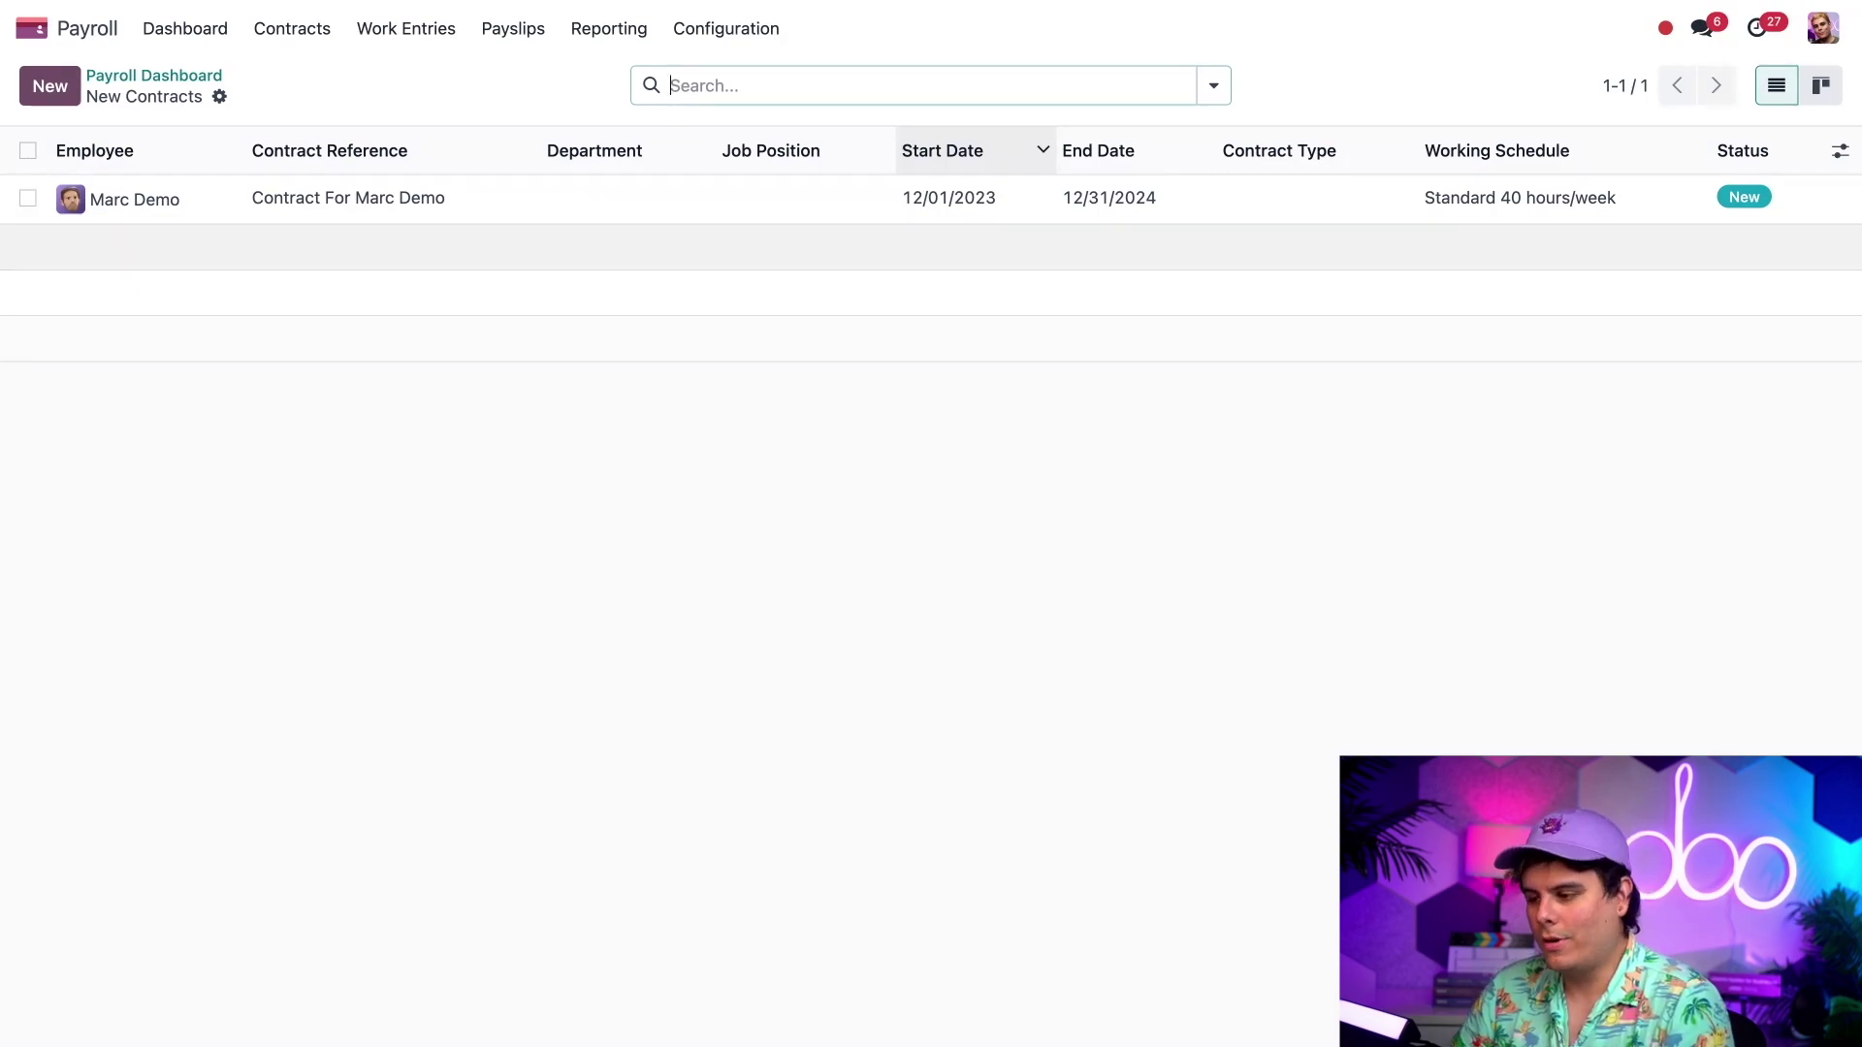
click(264, 206)
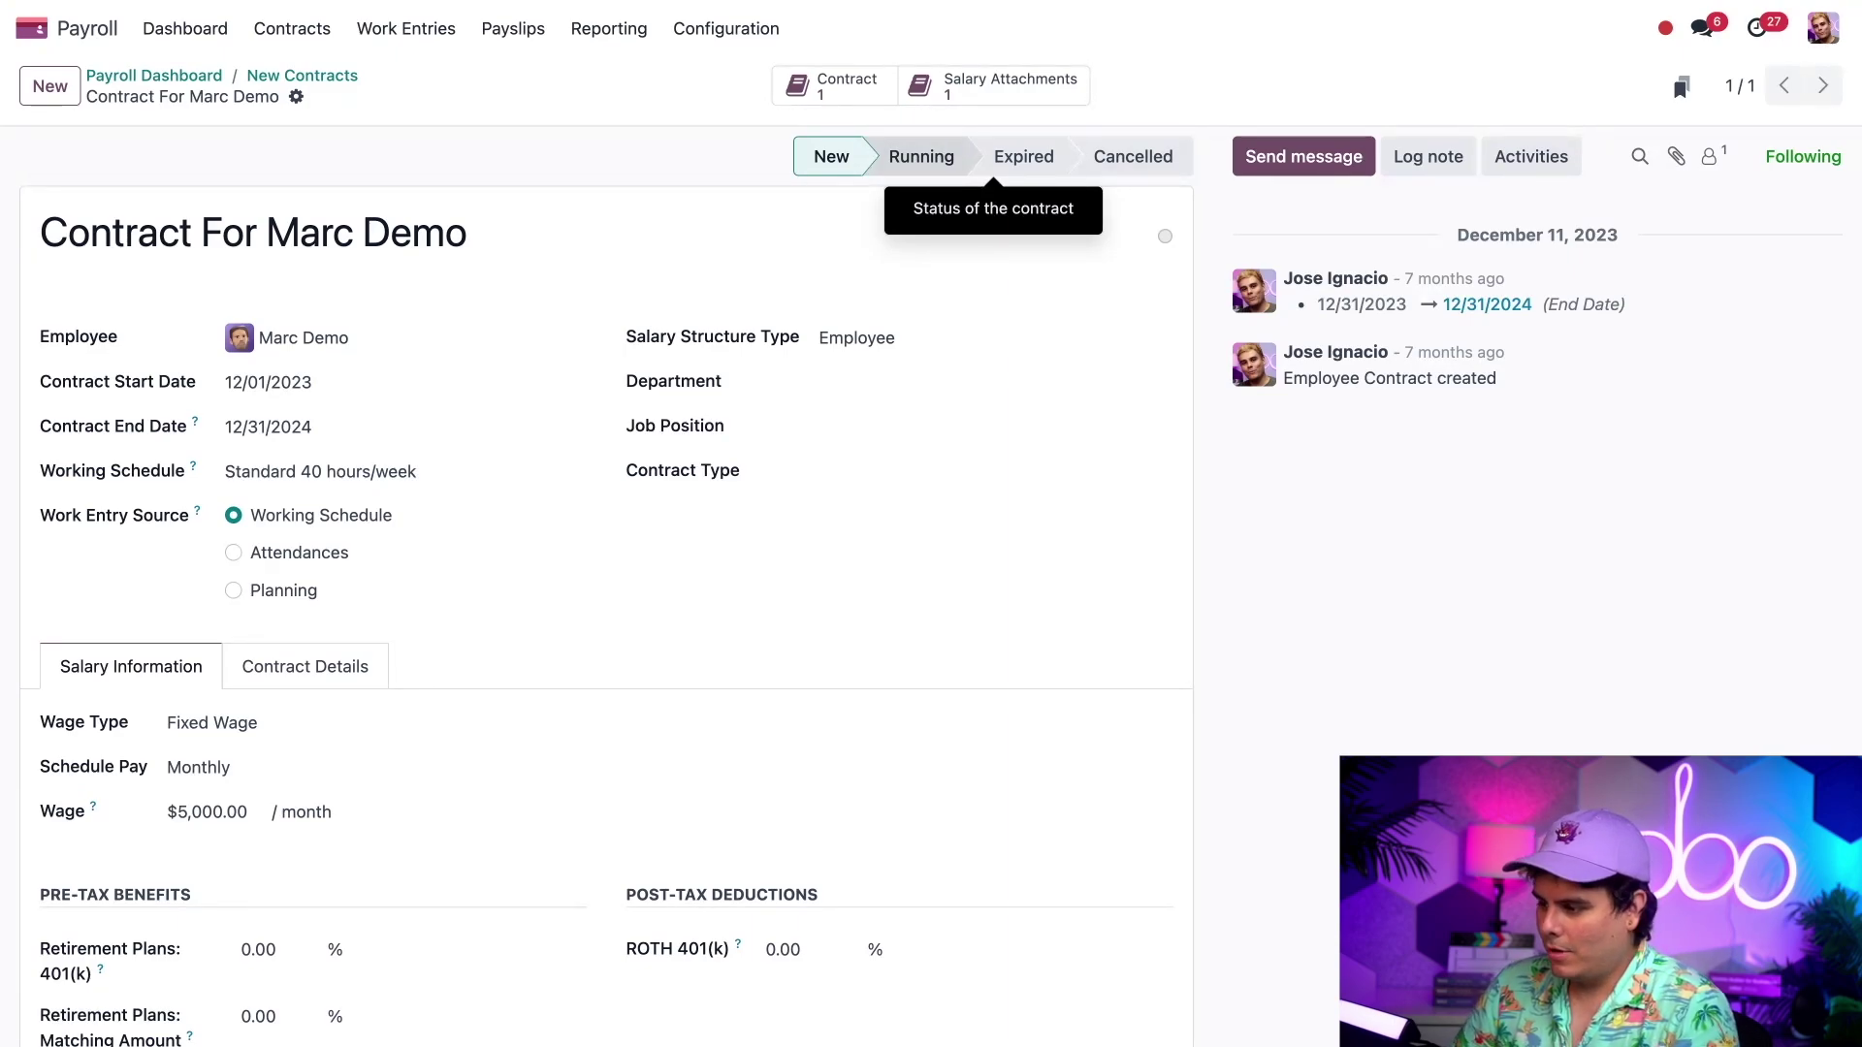
click(907, 167)
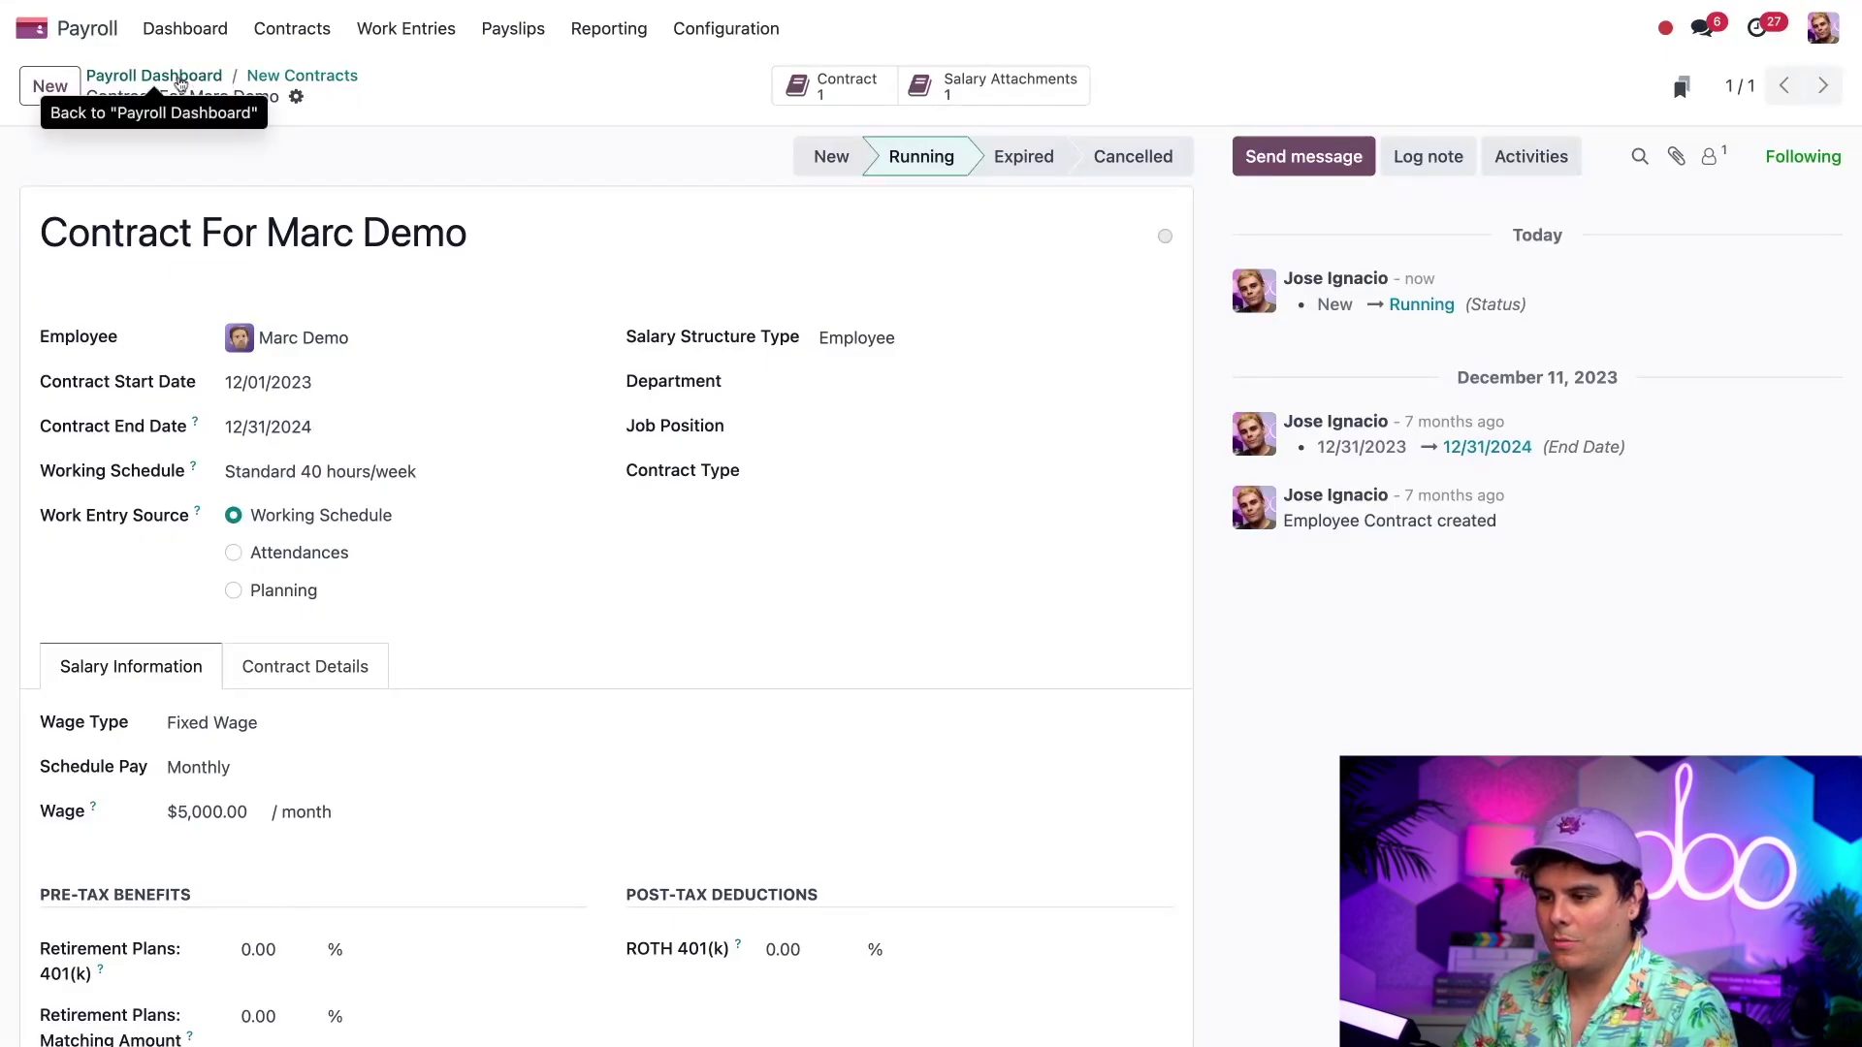
- Return to the Payroll Dashboard and list the employees without an identification number
click(180, 84)
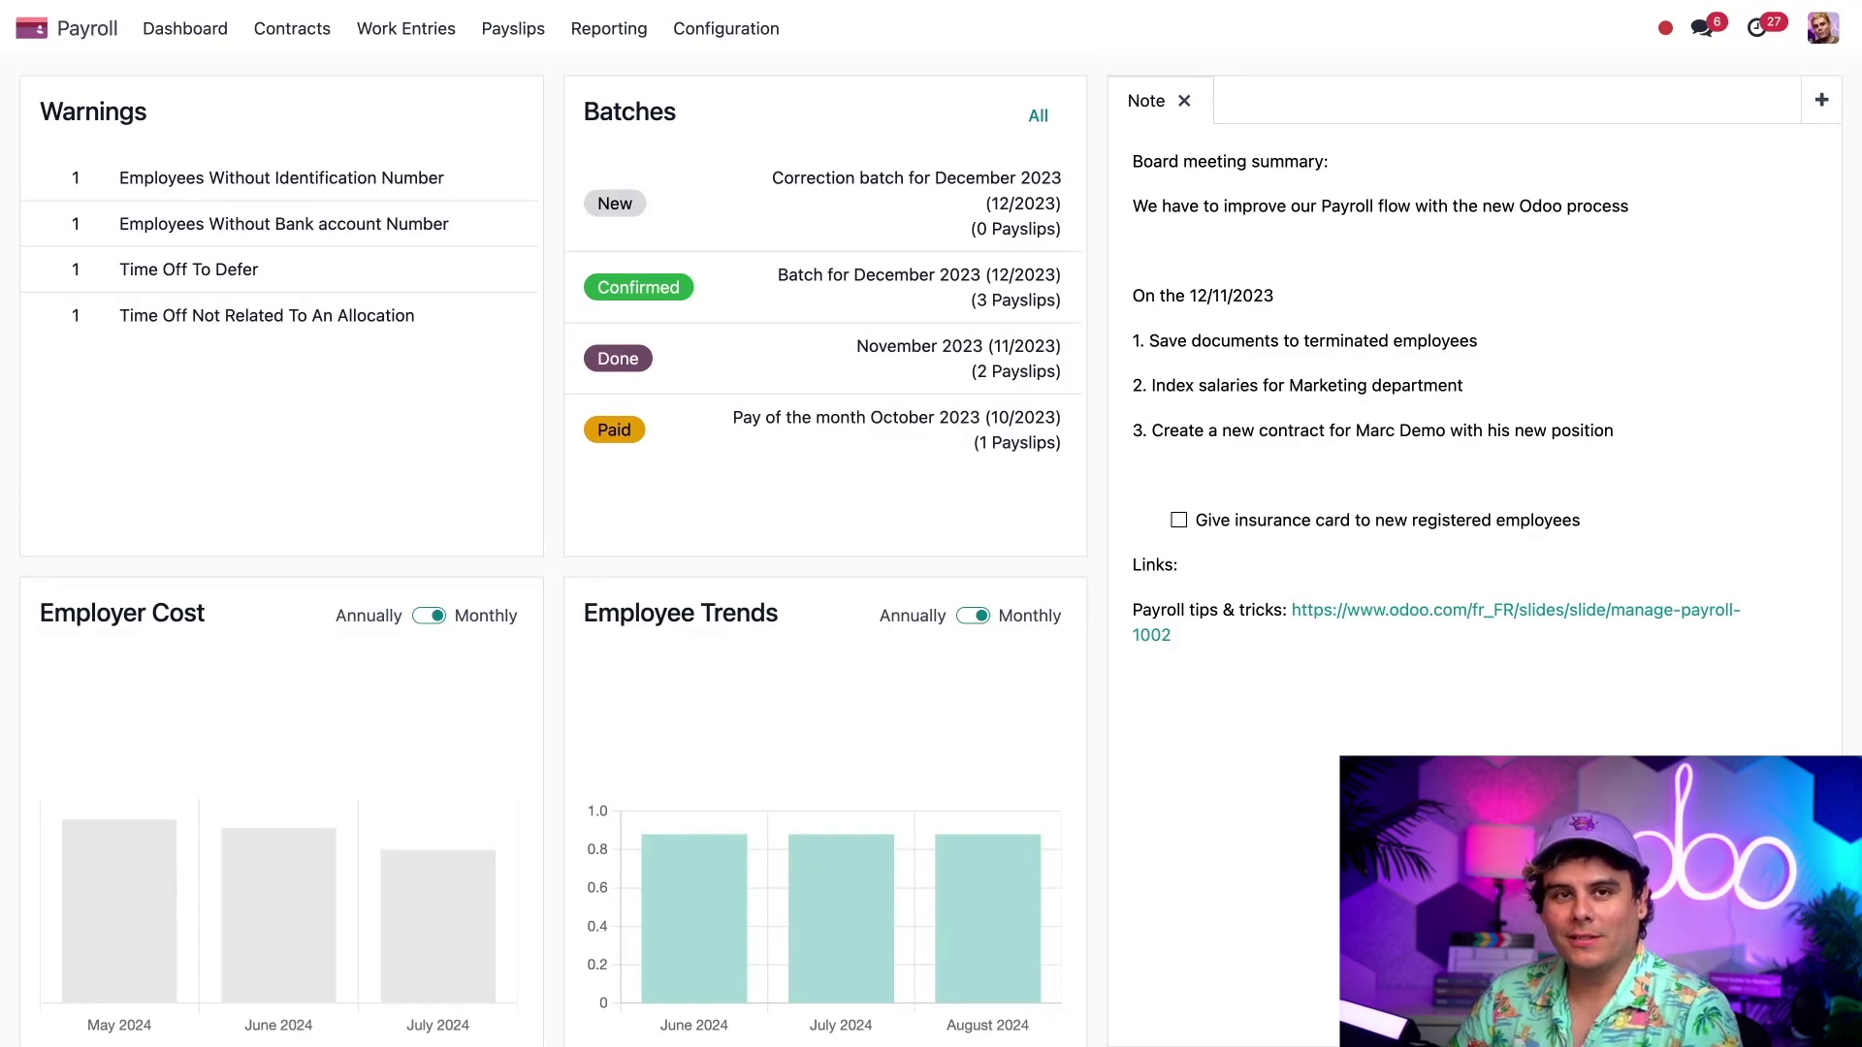
click(405, 174)
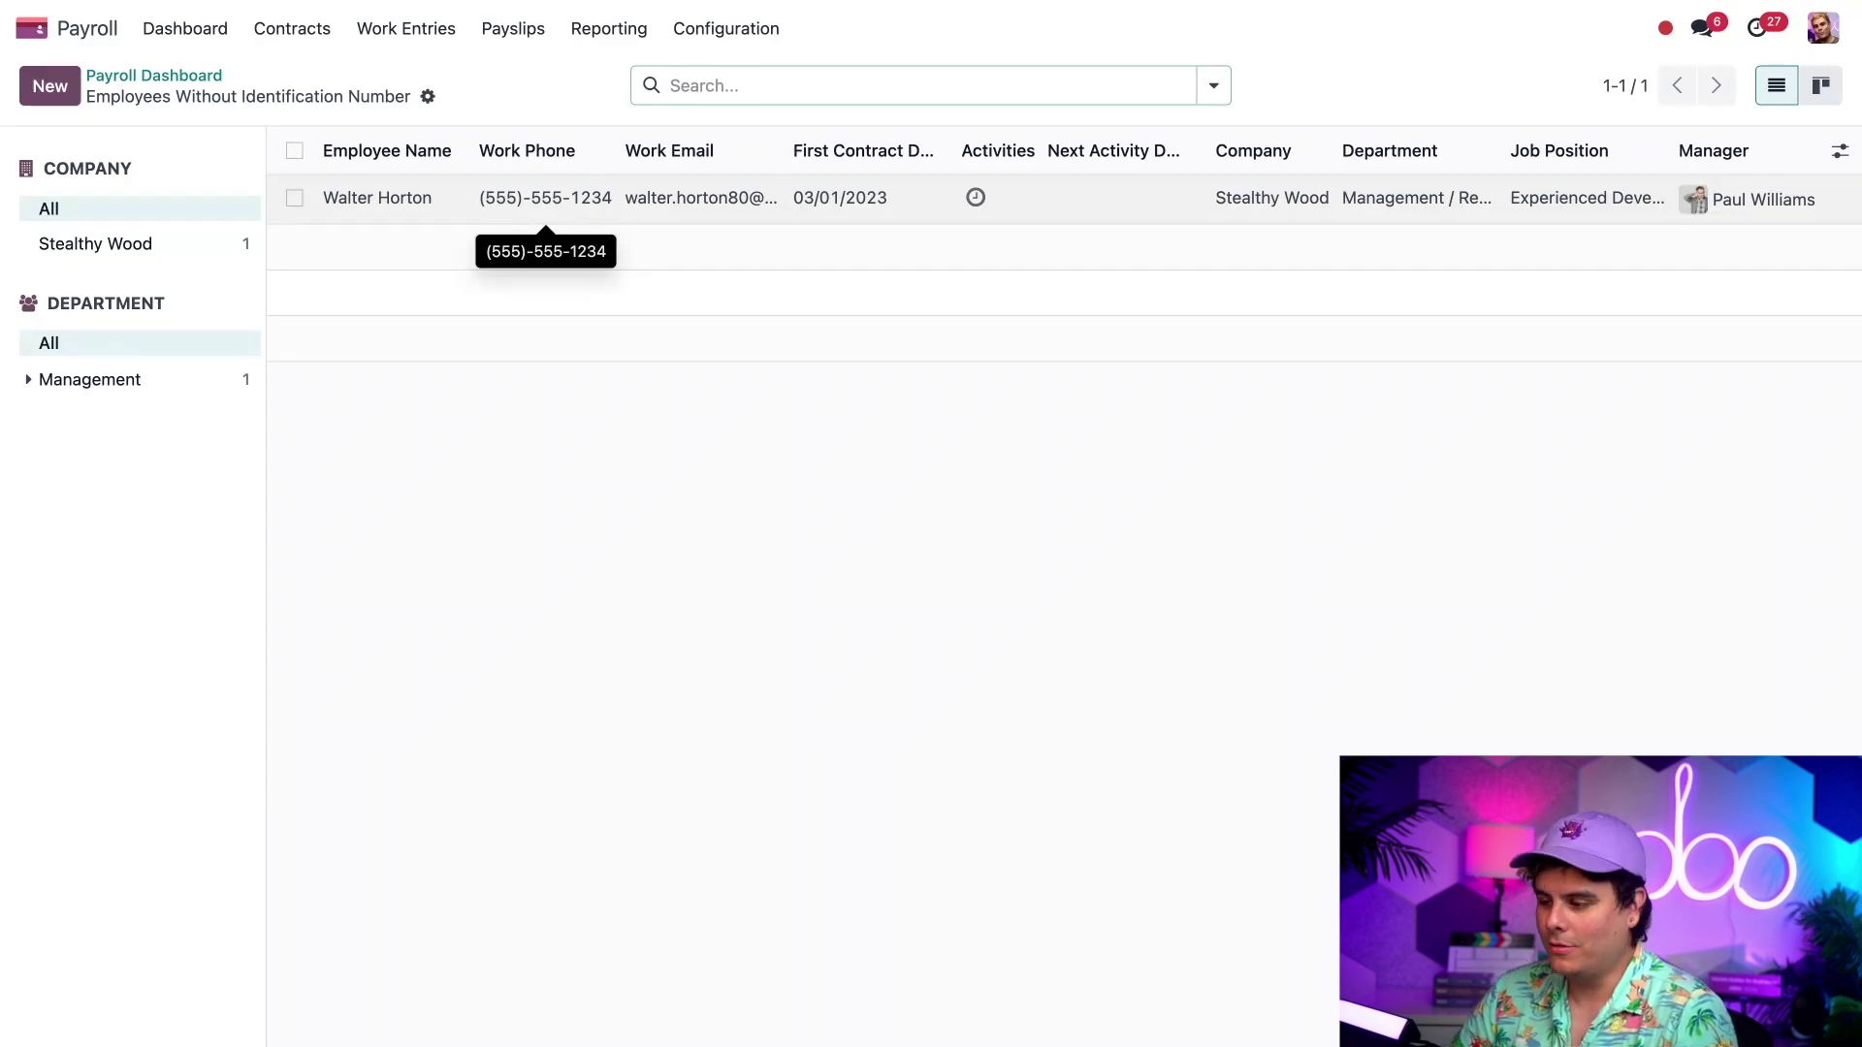
- Paste the flagged employee's Identification No under Private Information and save the record
click(432, 212)
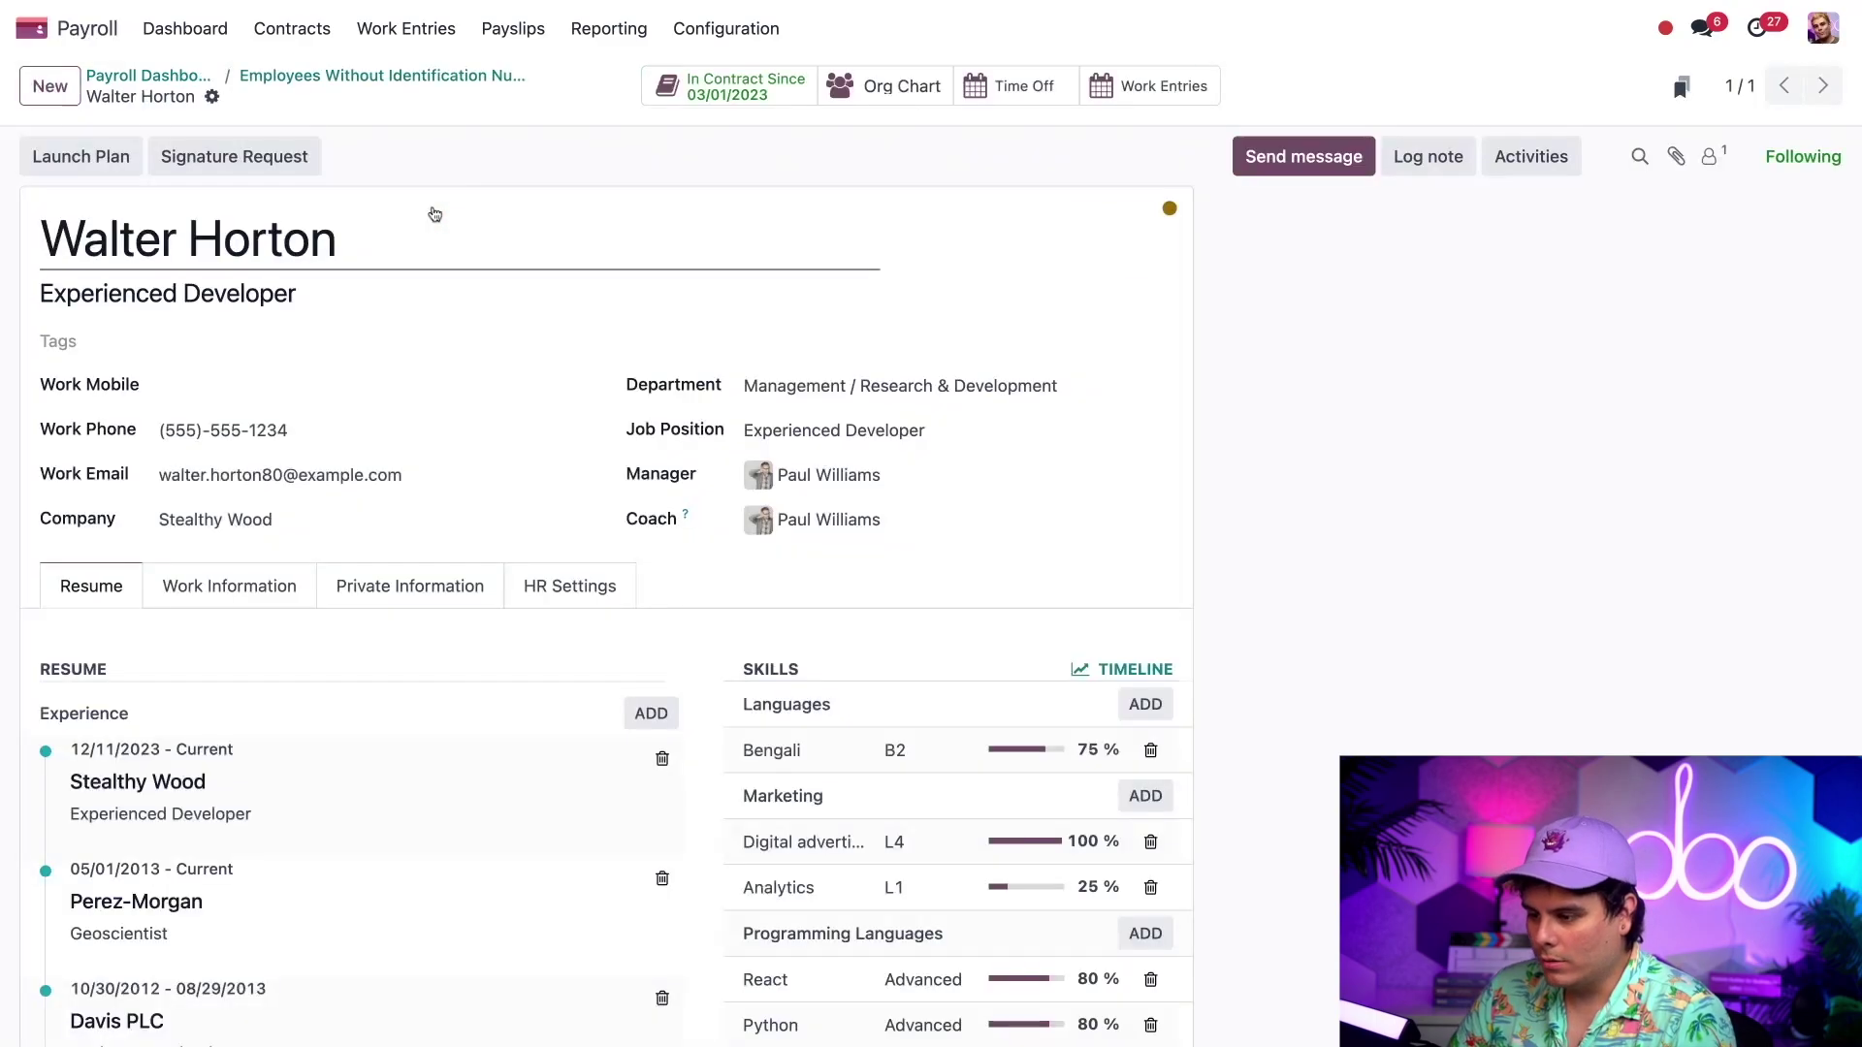
scroll(509, 393, down, 2)
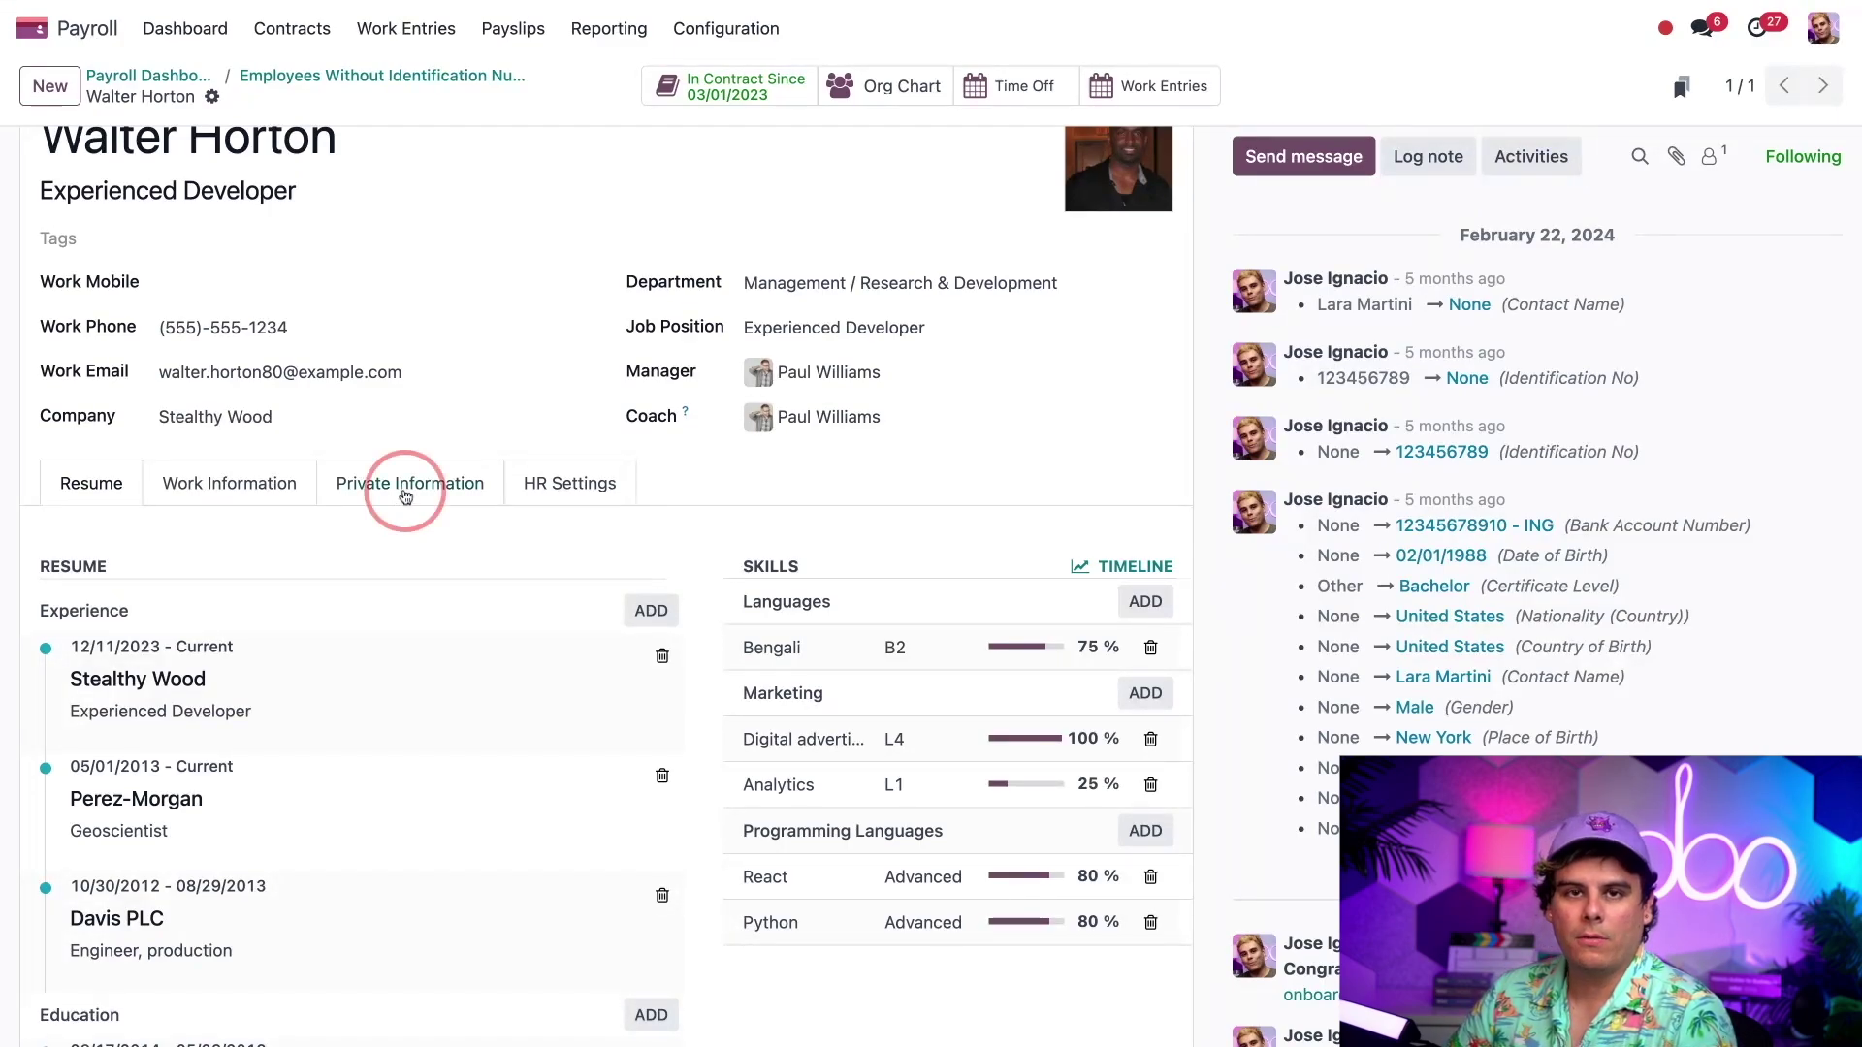
click(405, 495)
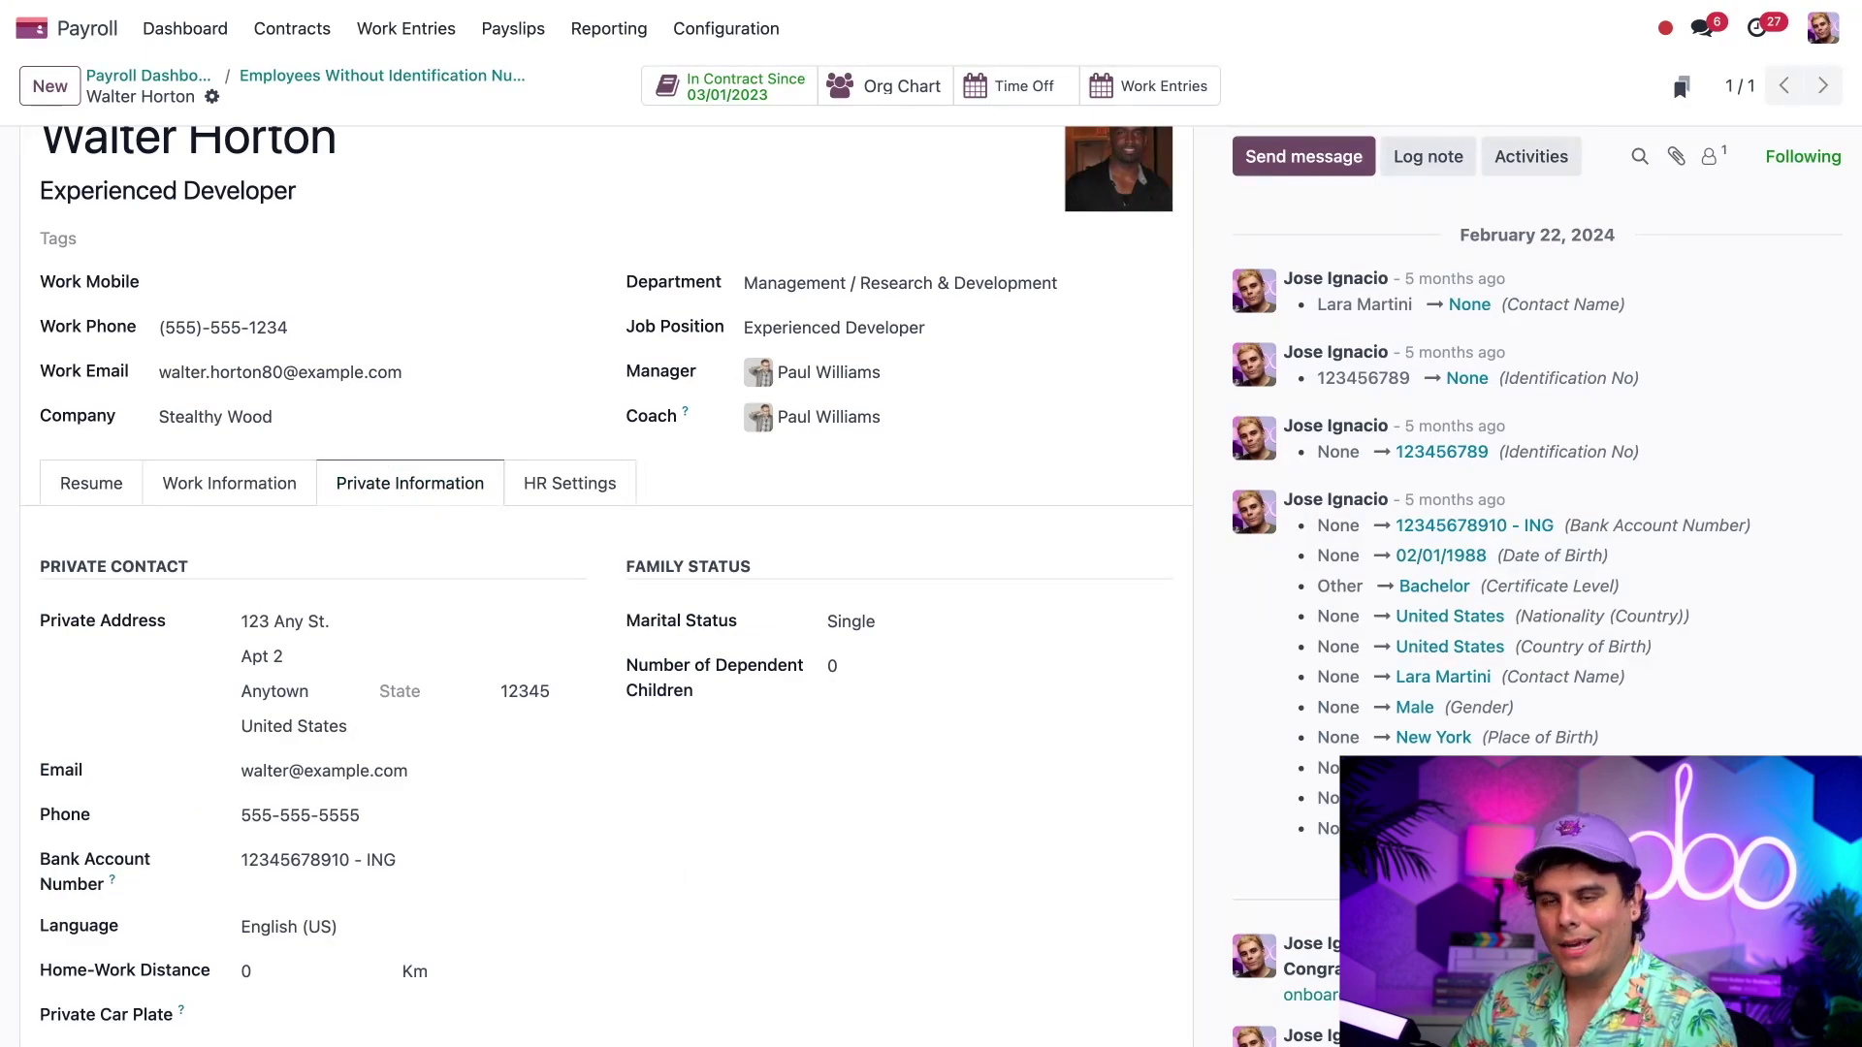
scroll(460, 574, down, 5)
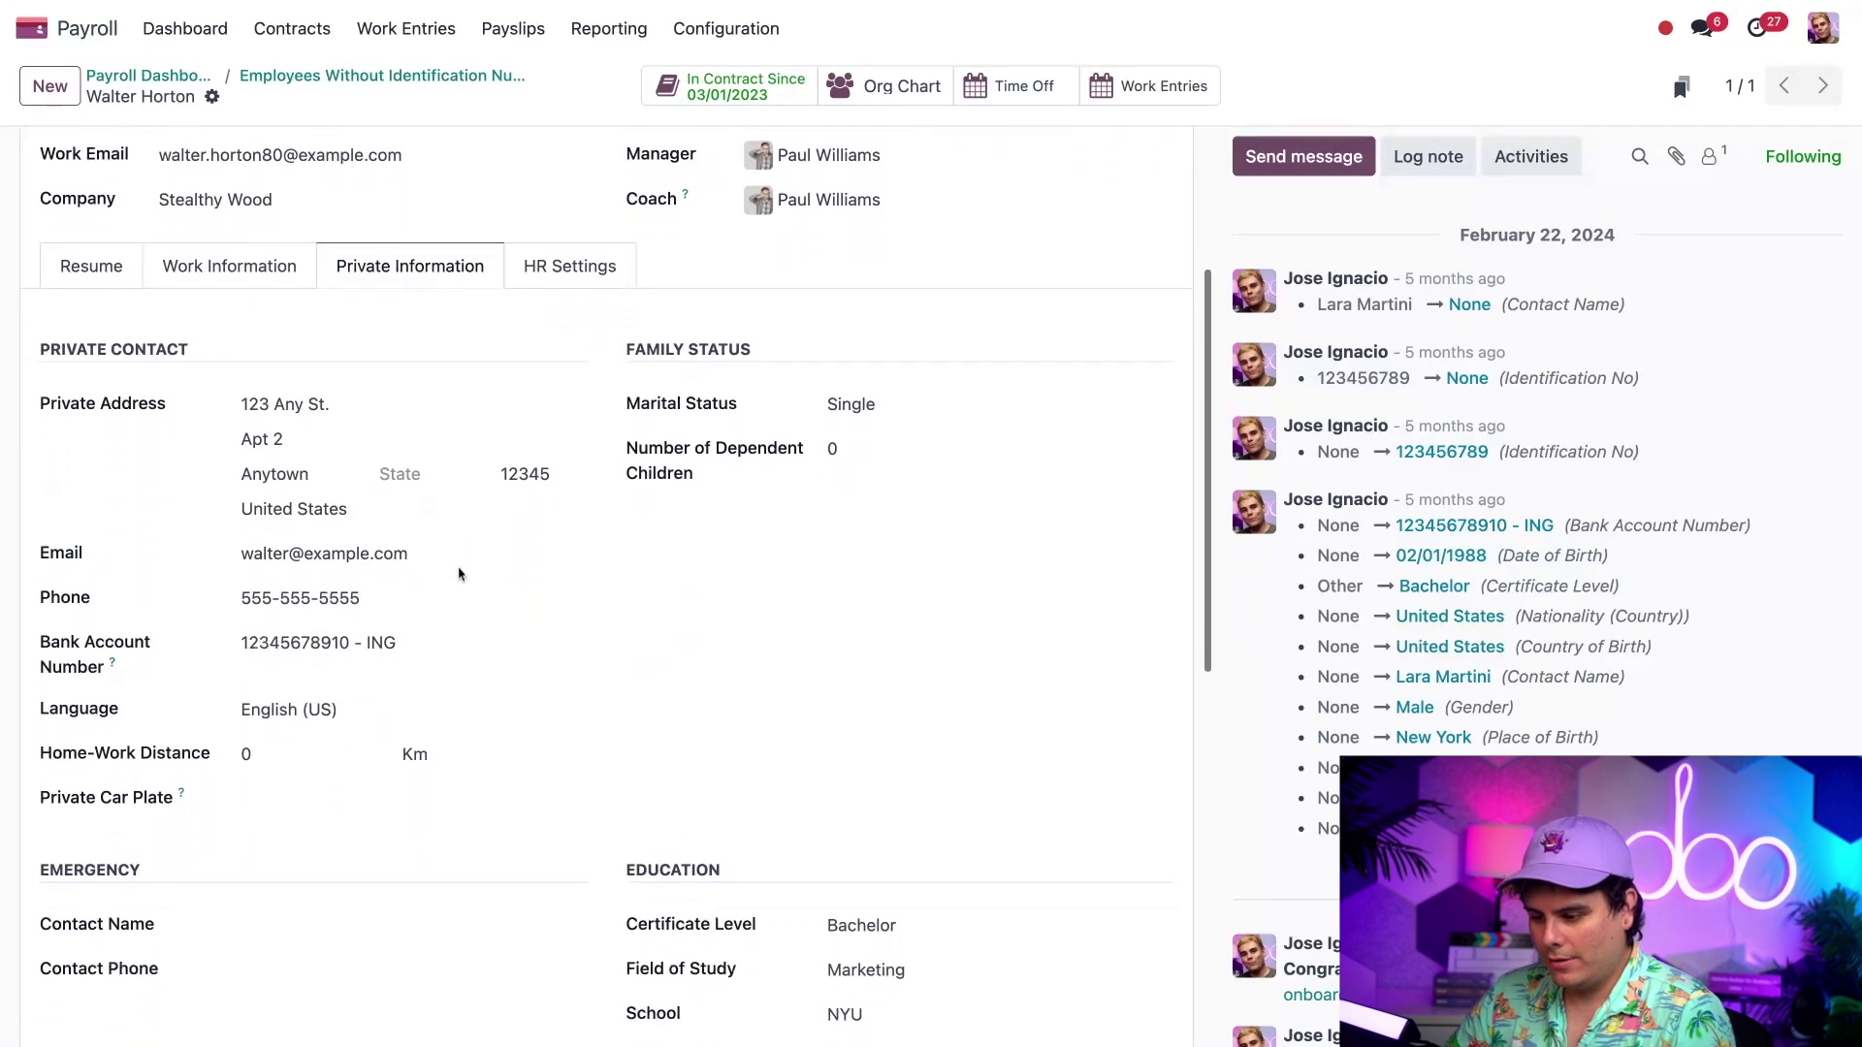
scroll(459, 574, down, 7)
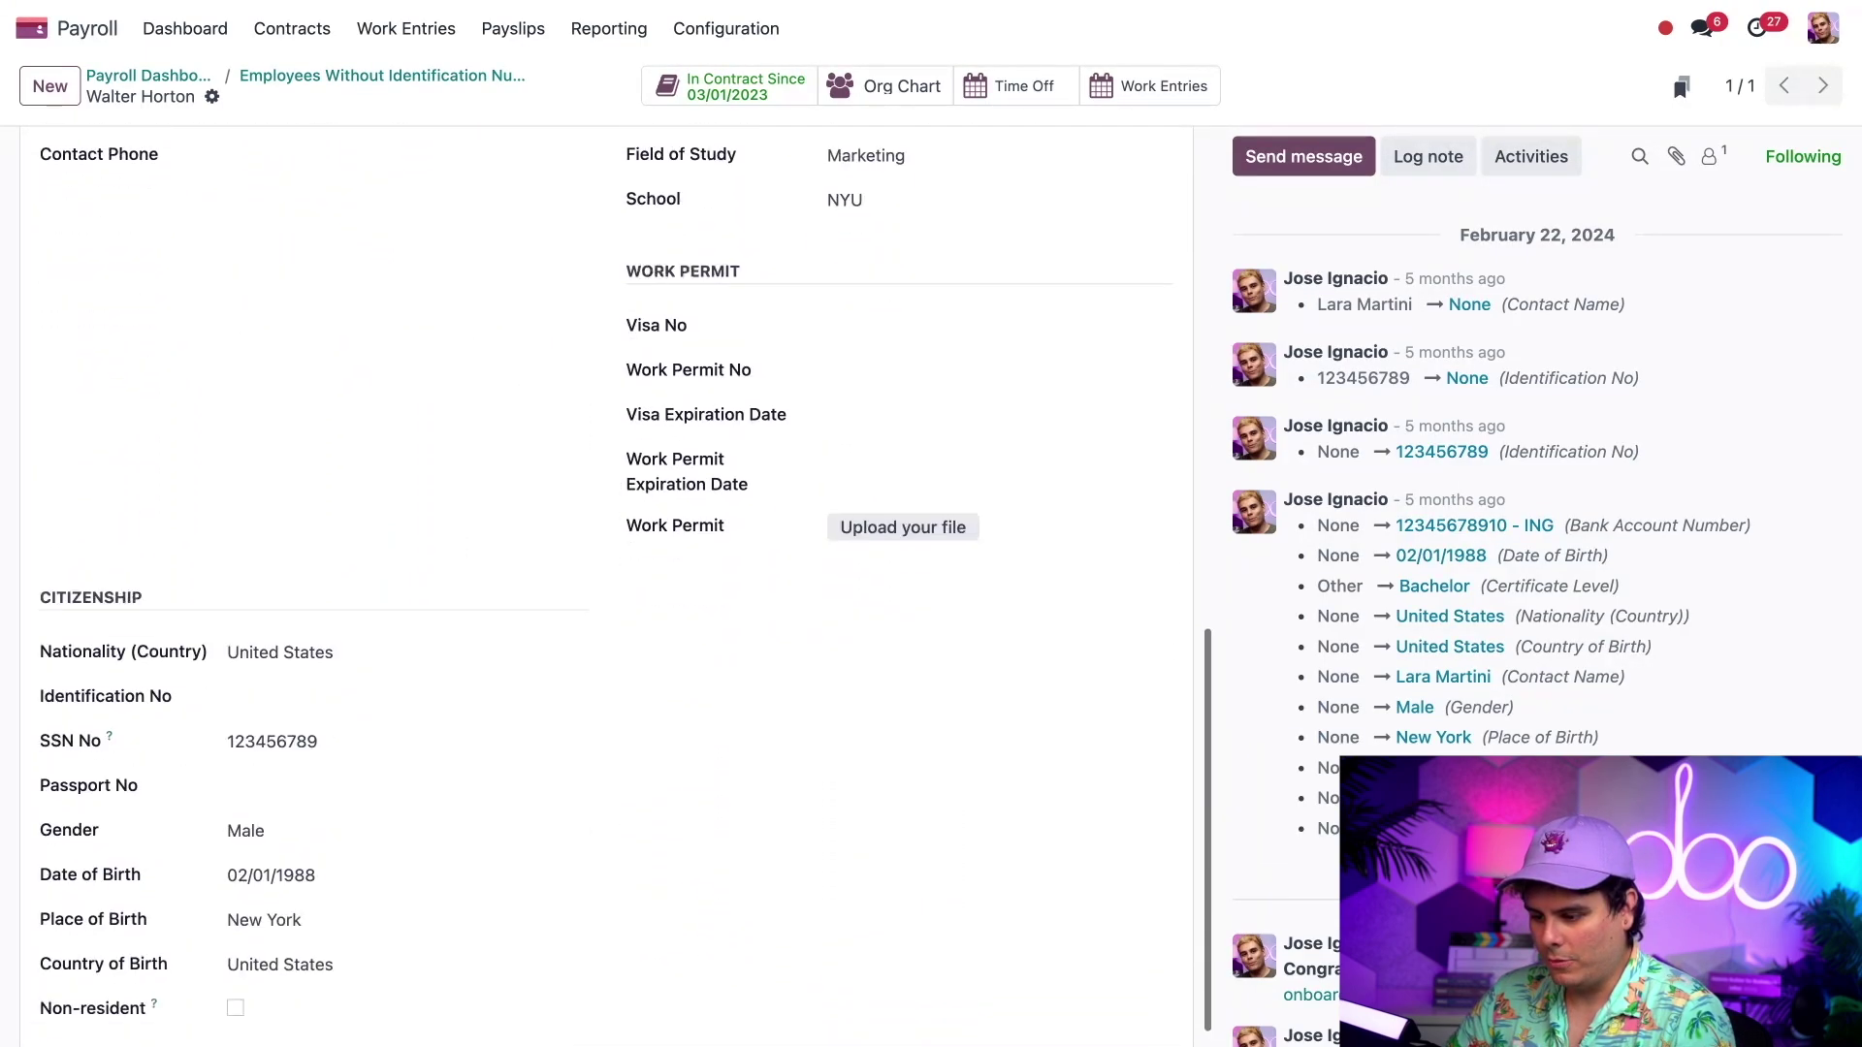
click(308, 673)
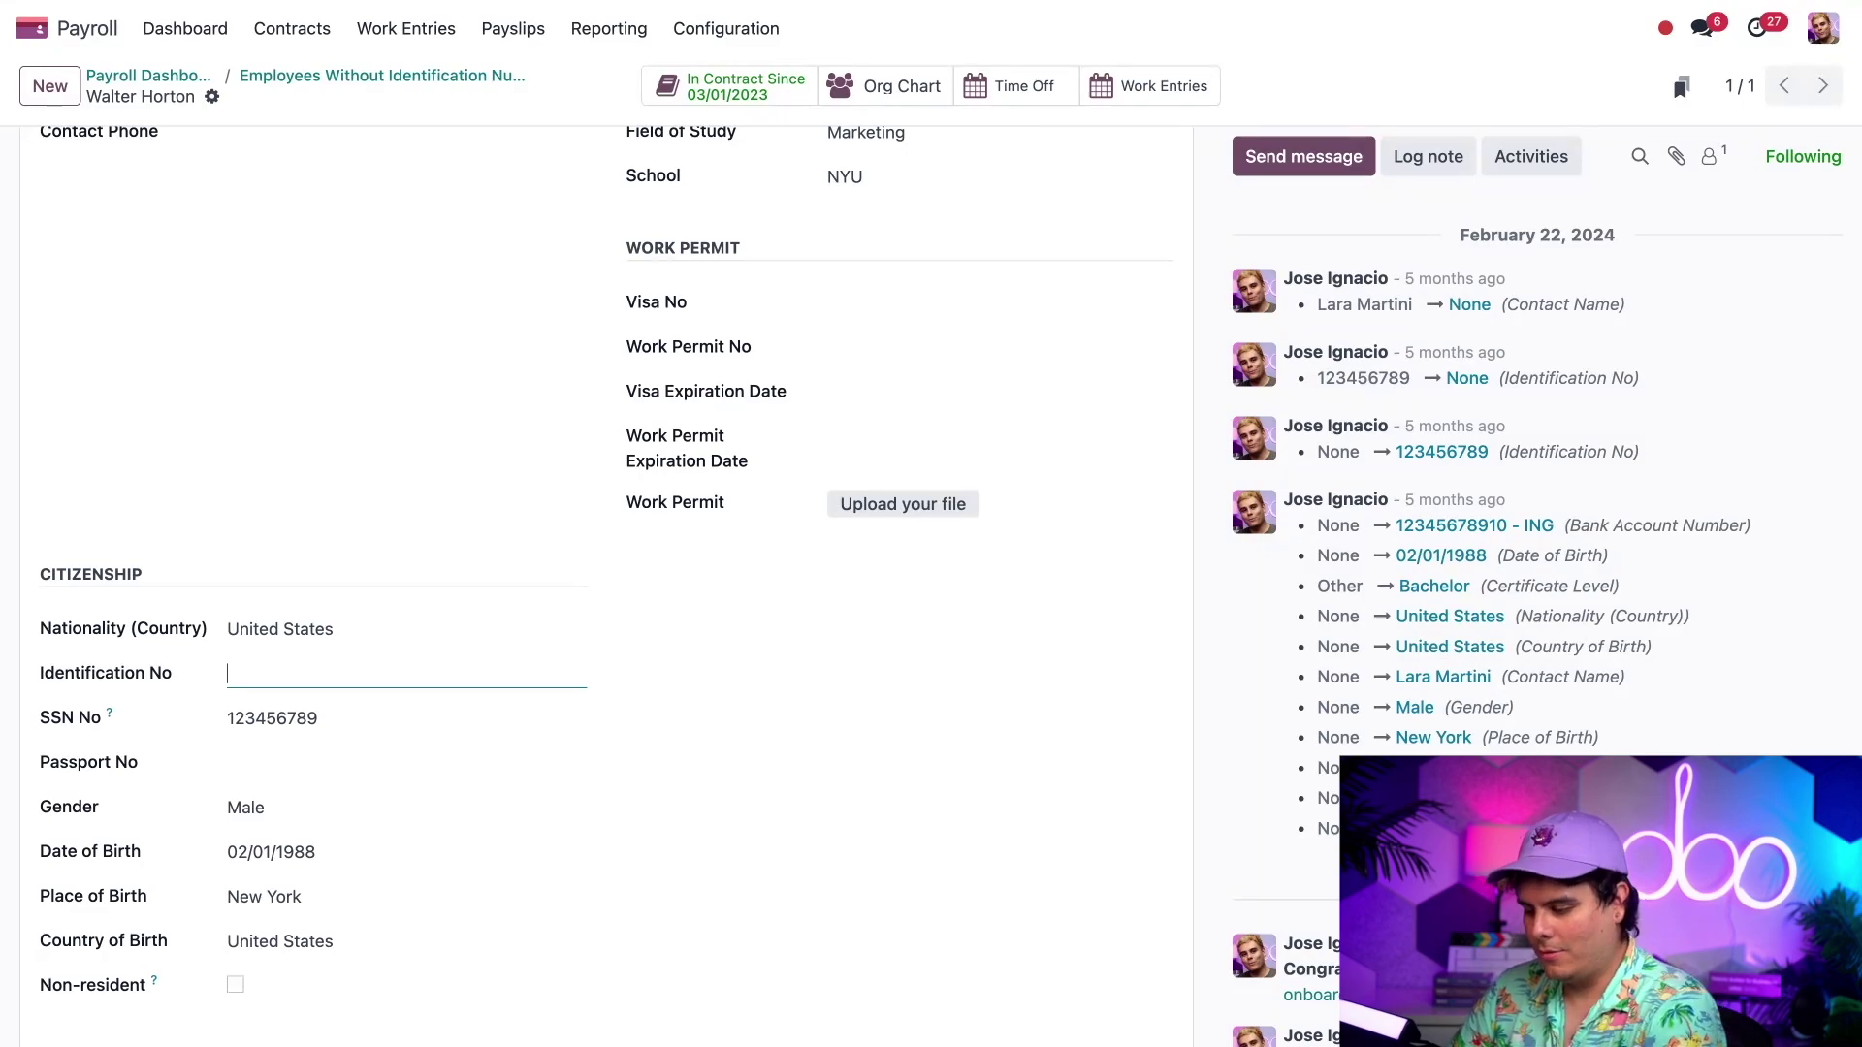
text(111222333)
click(710, 718)
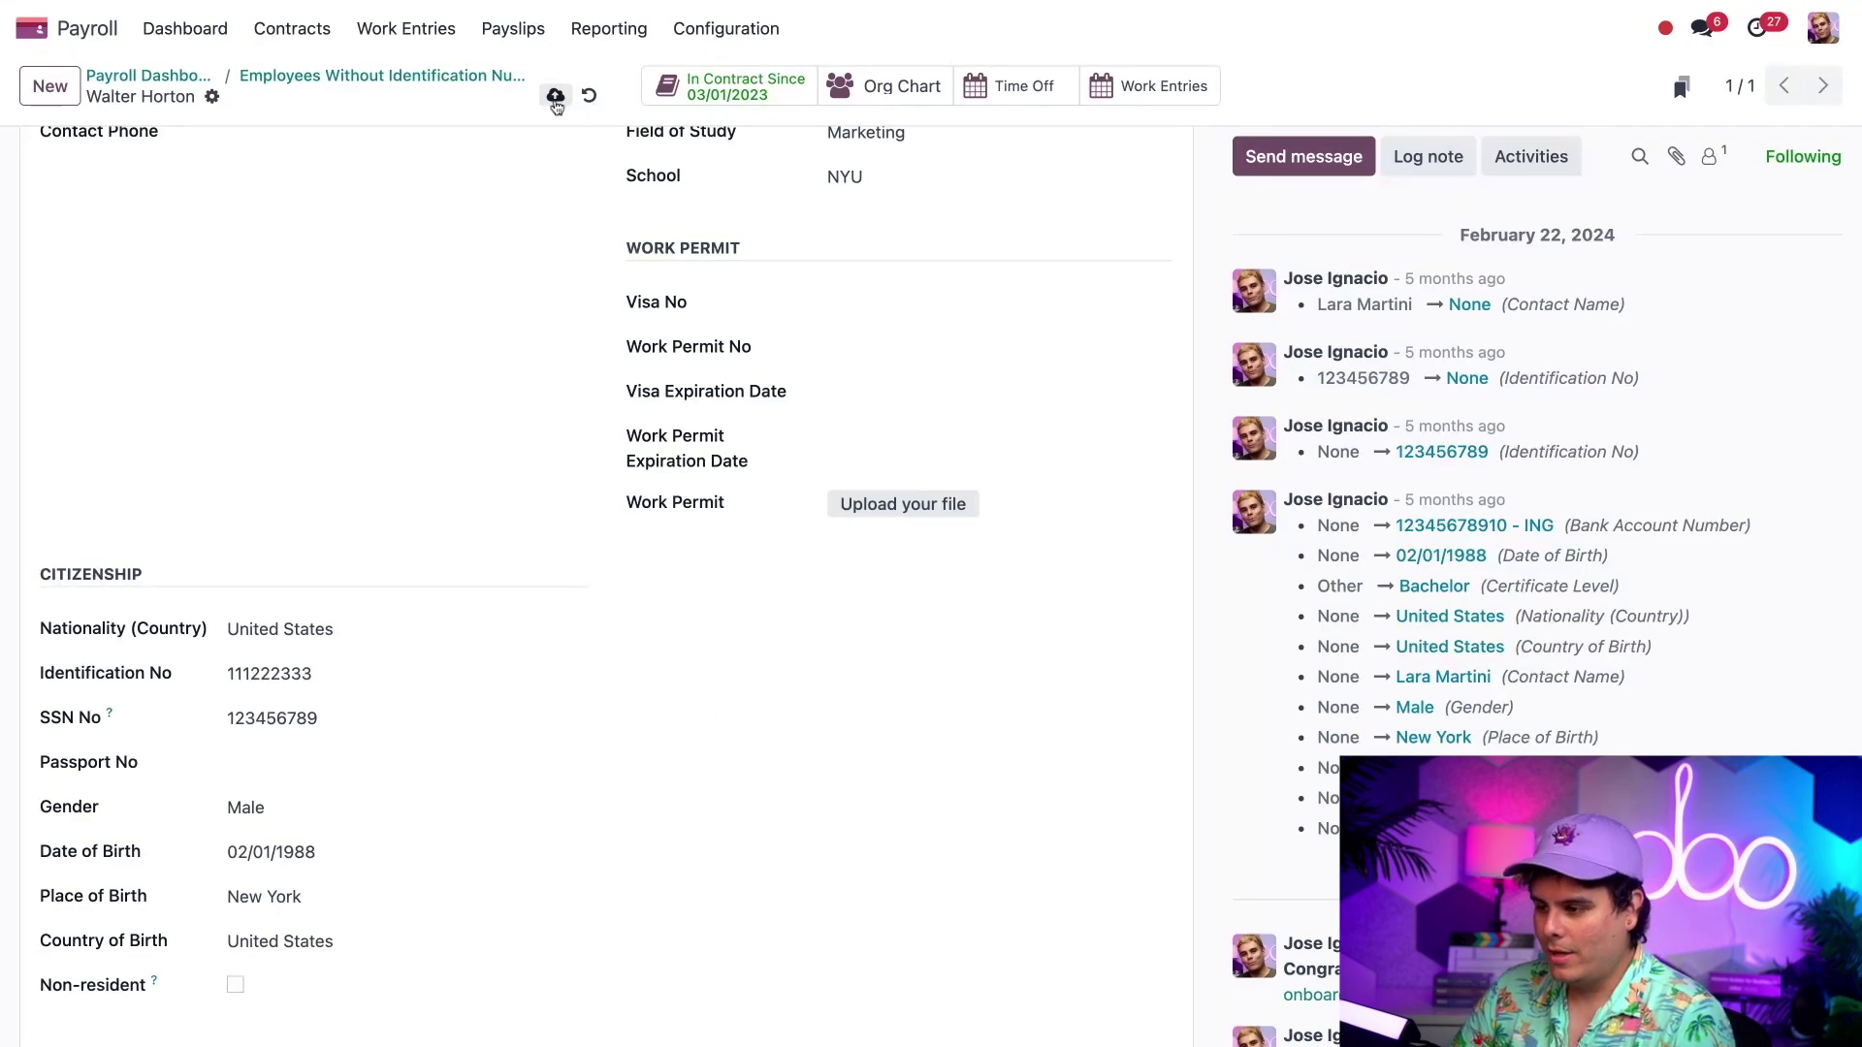
click(554, 95)
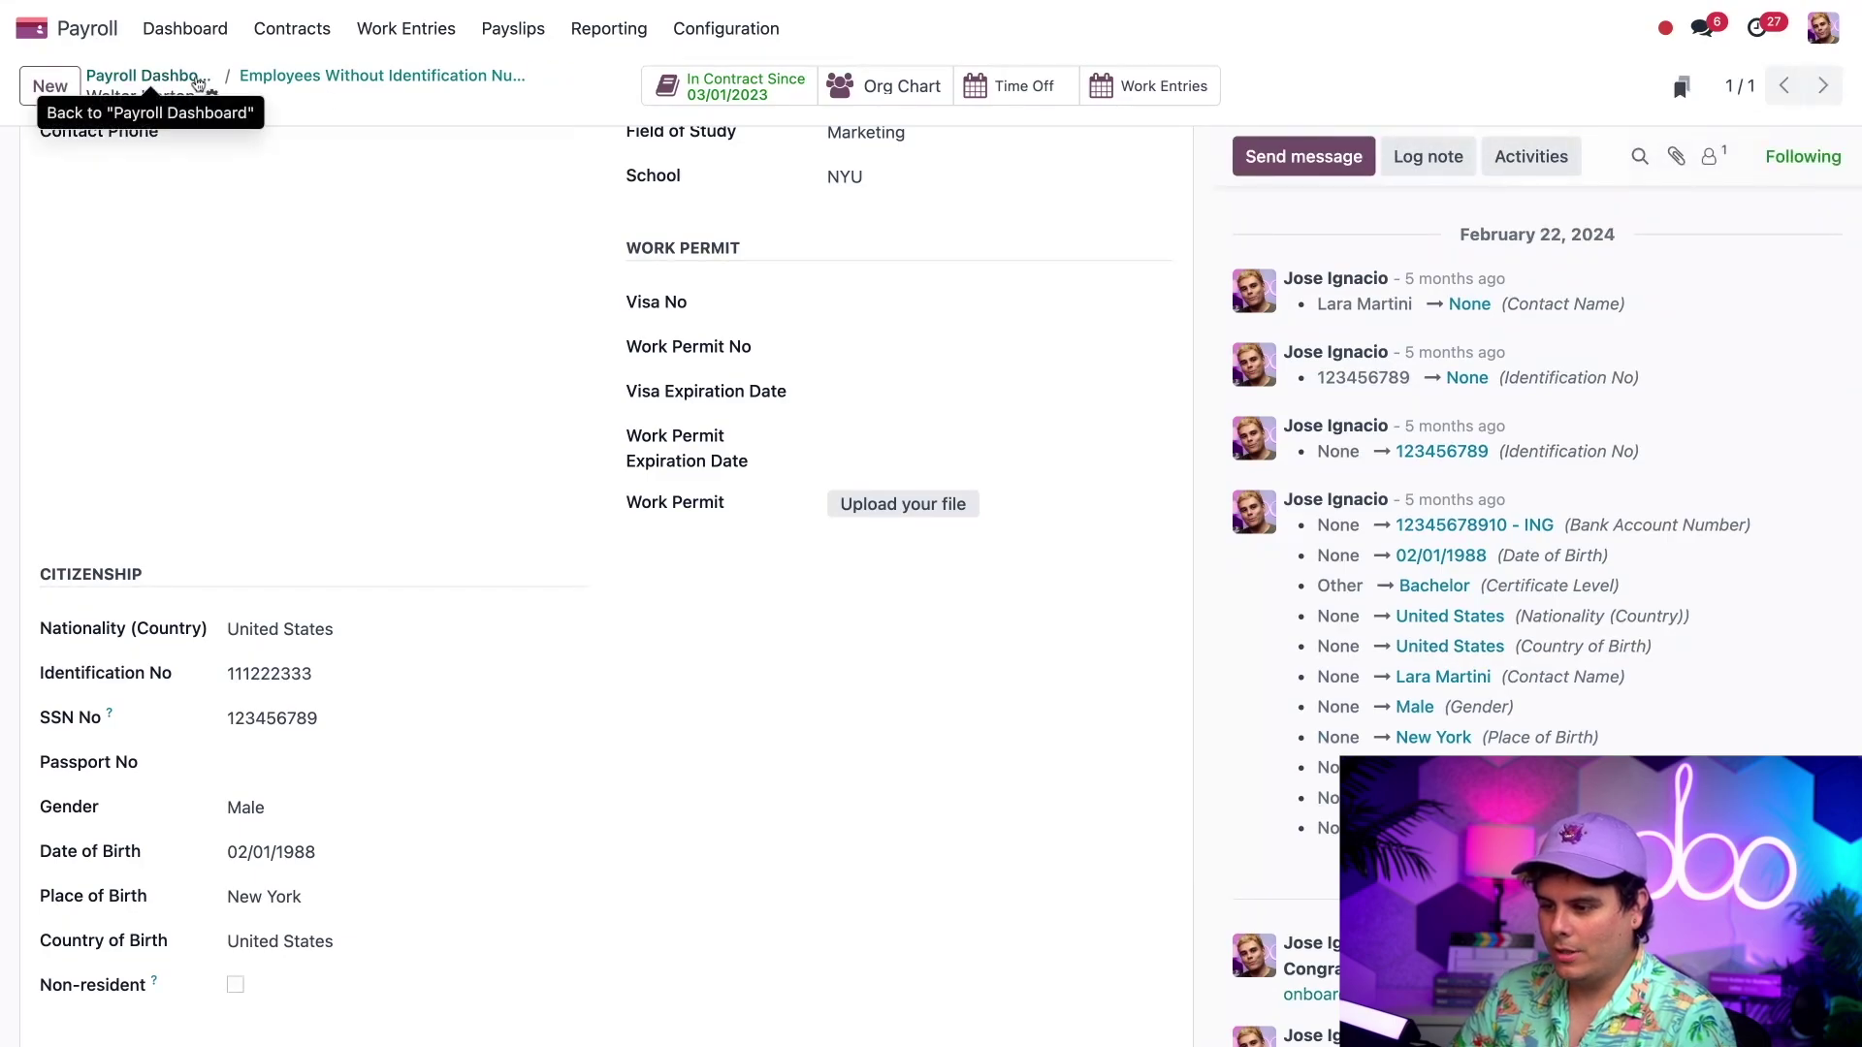
- From the dashboard, open the employee without a bank account number at their Private Information
click(146, 75)
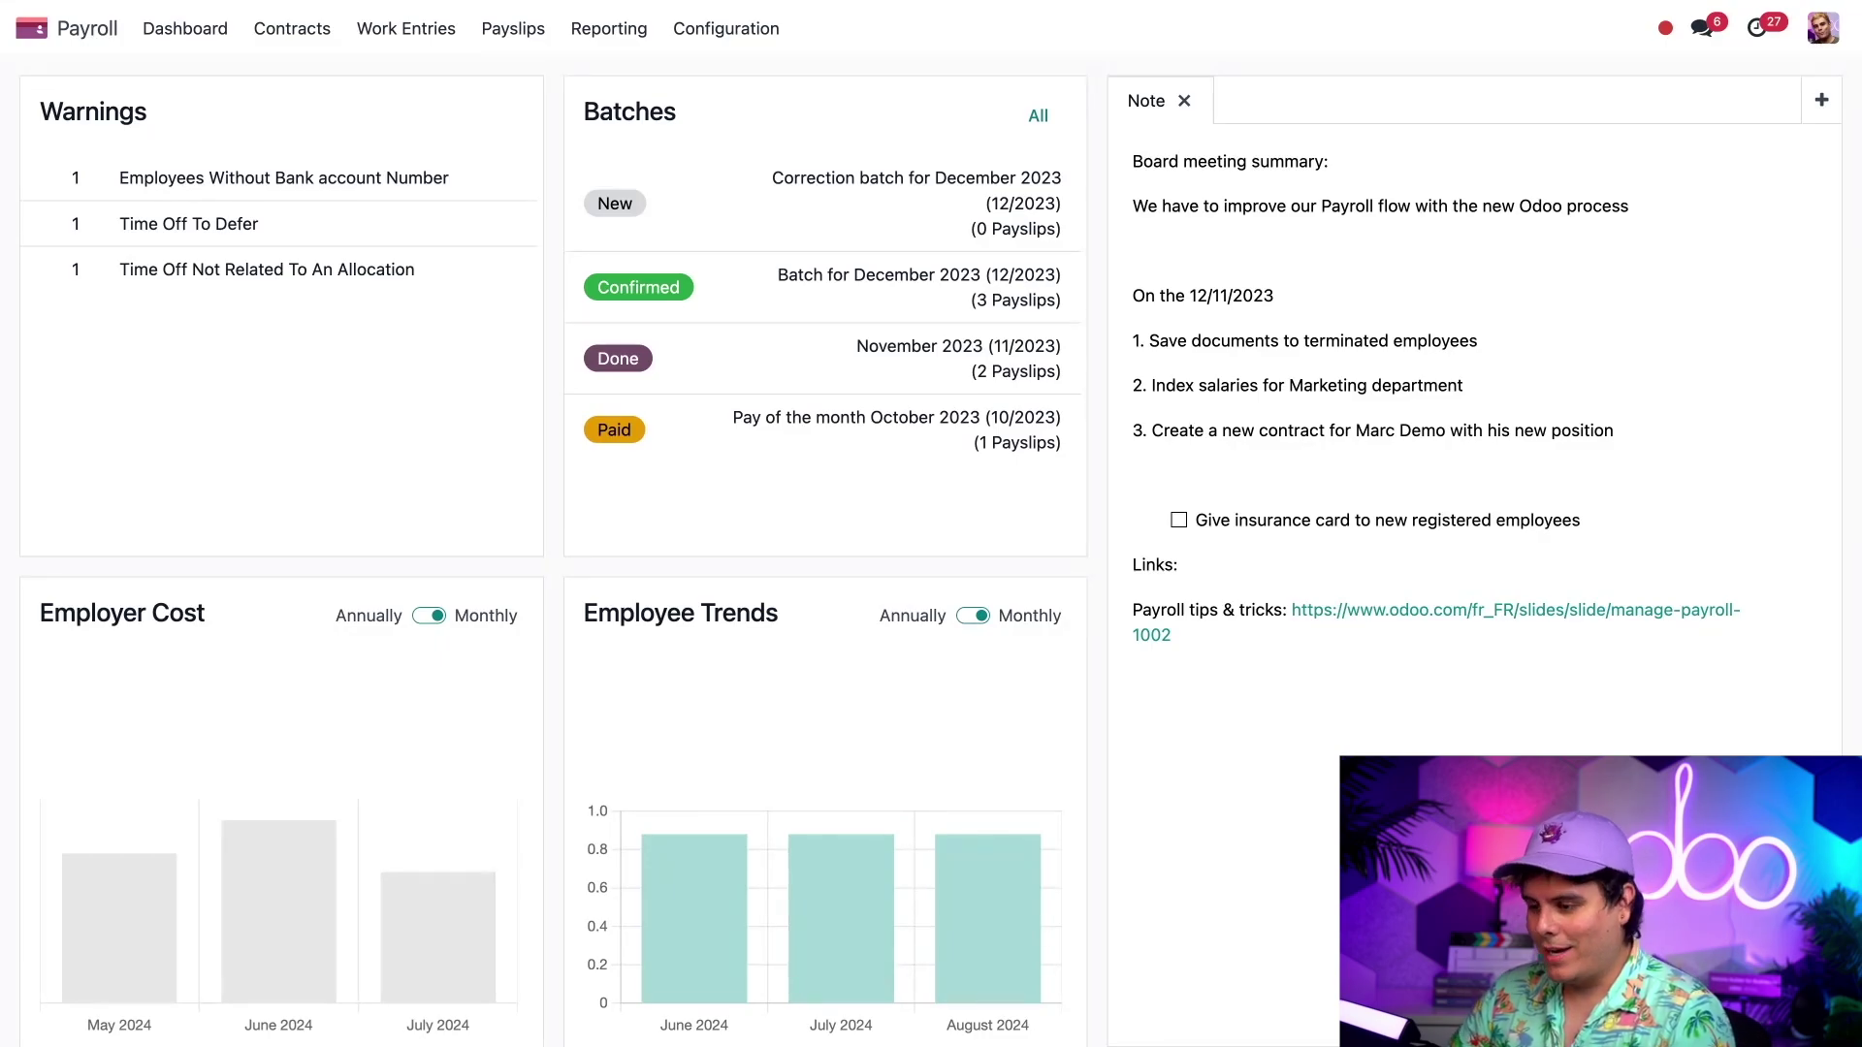
click(279, 178)
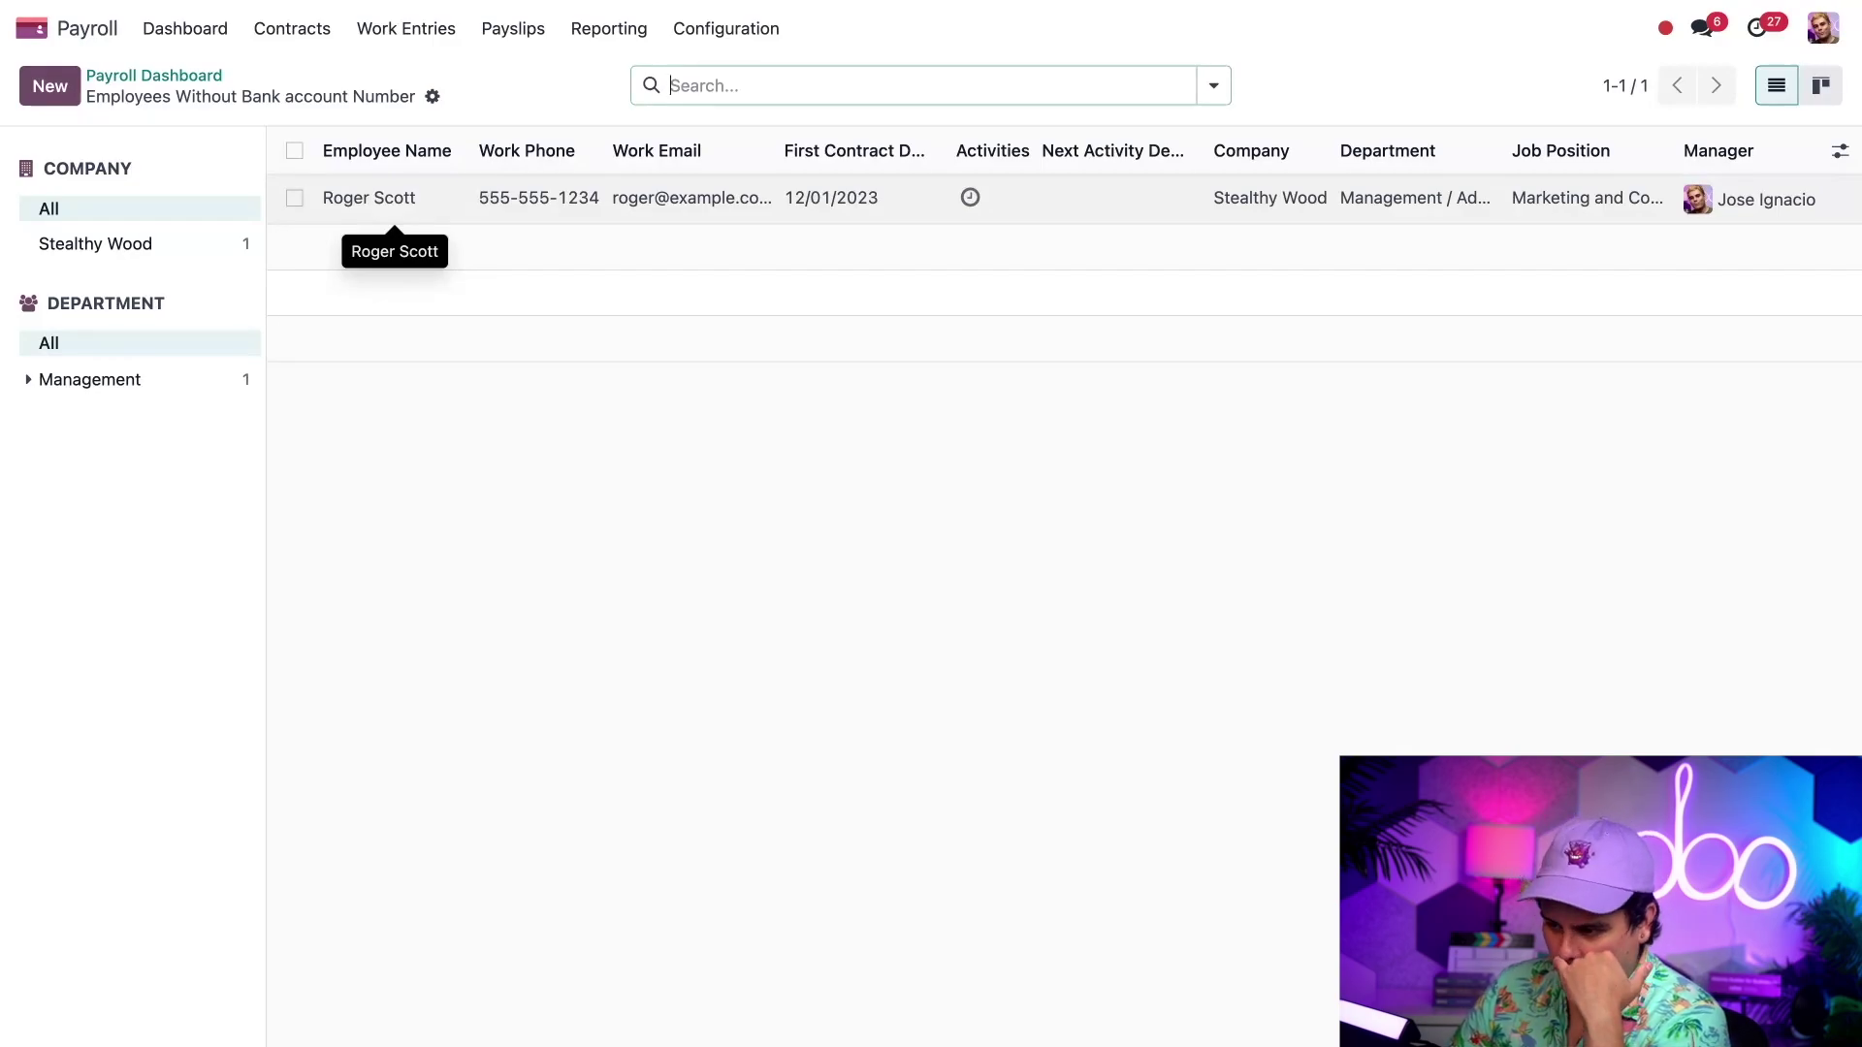
click(393, 198)
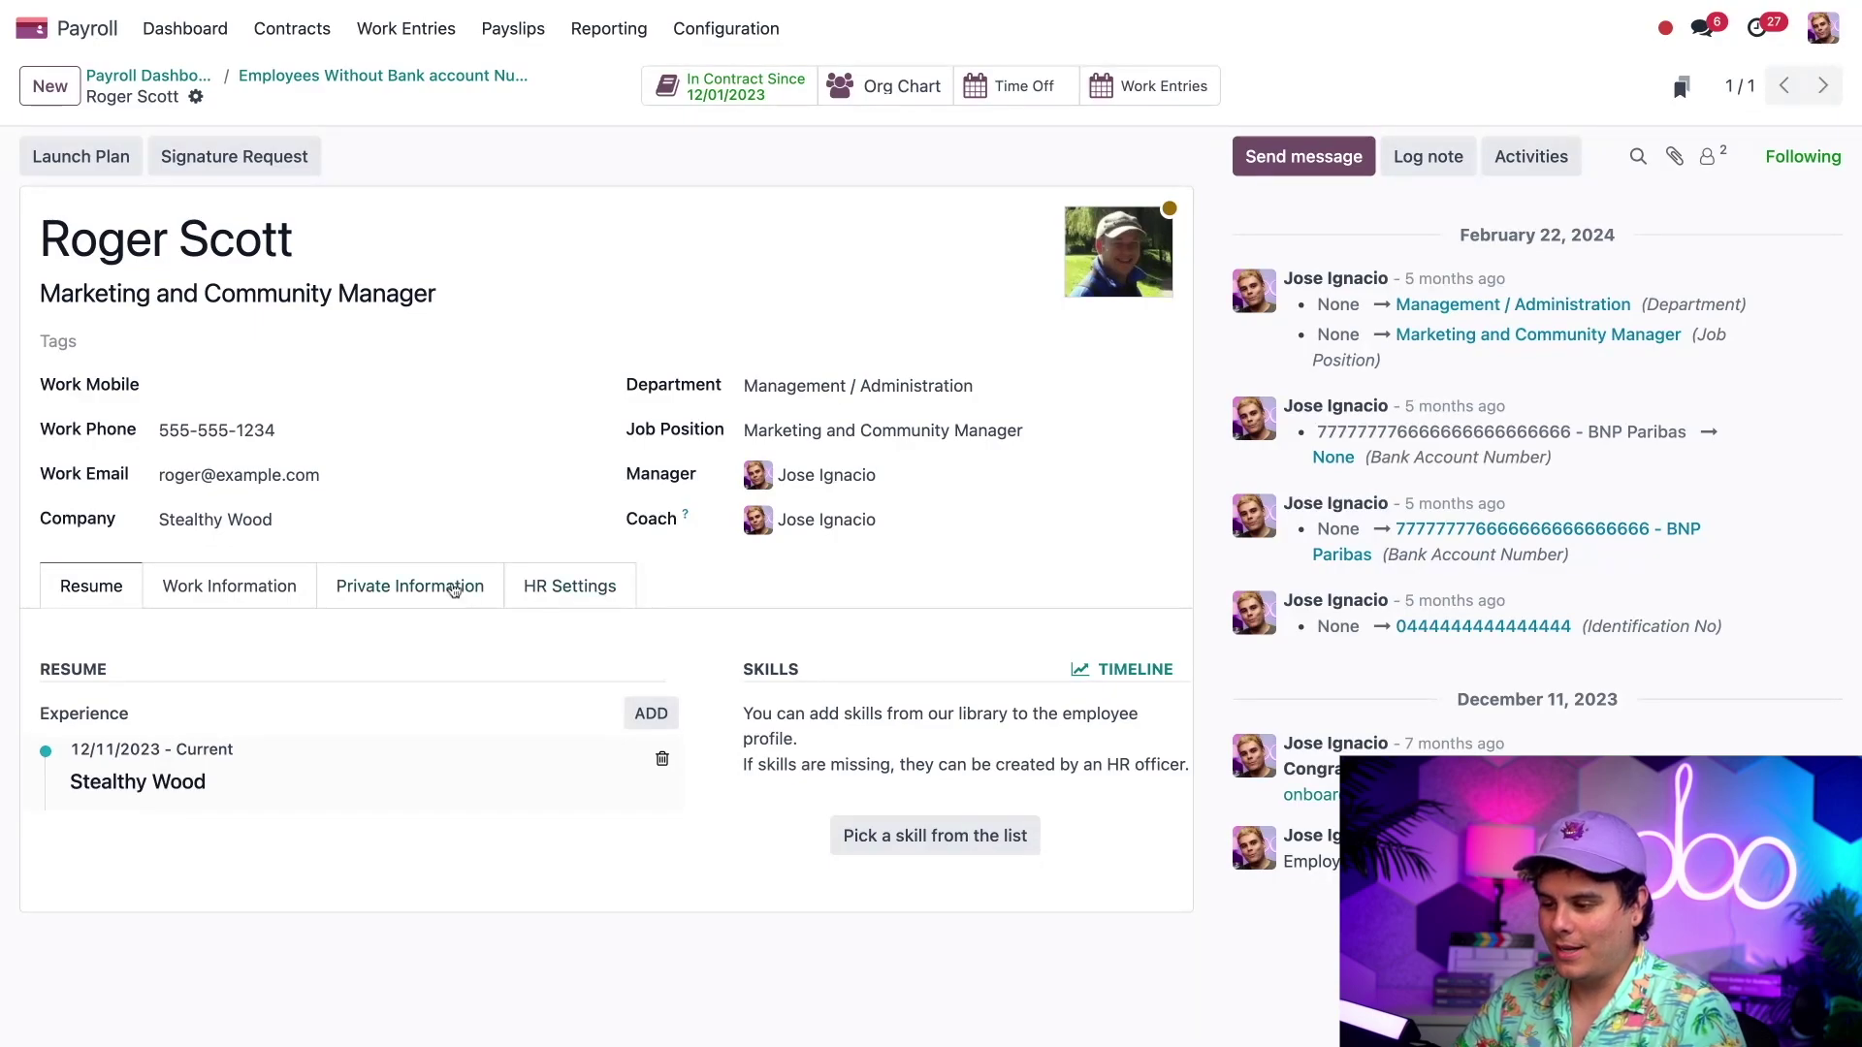
click(454, 587)
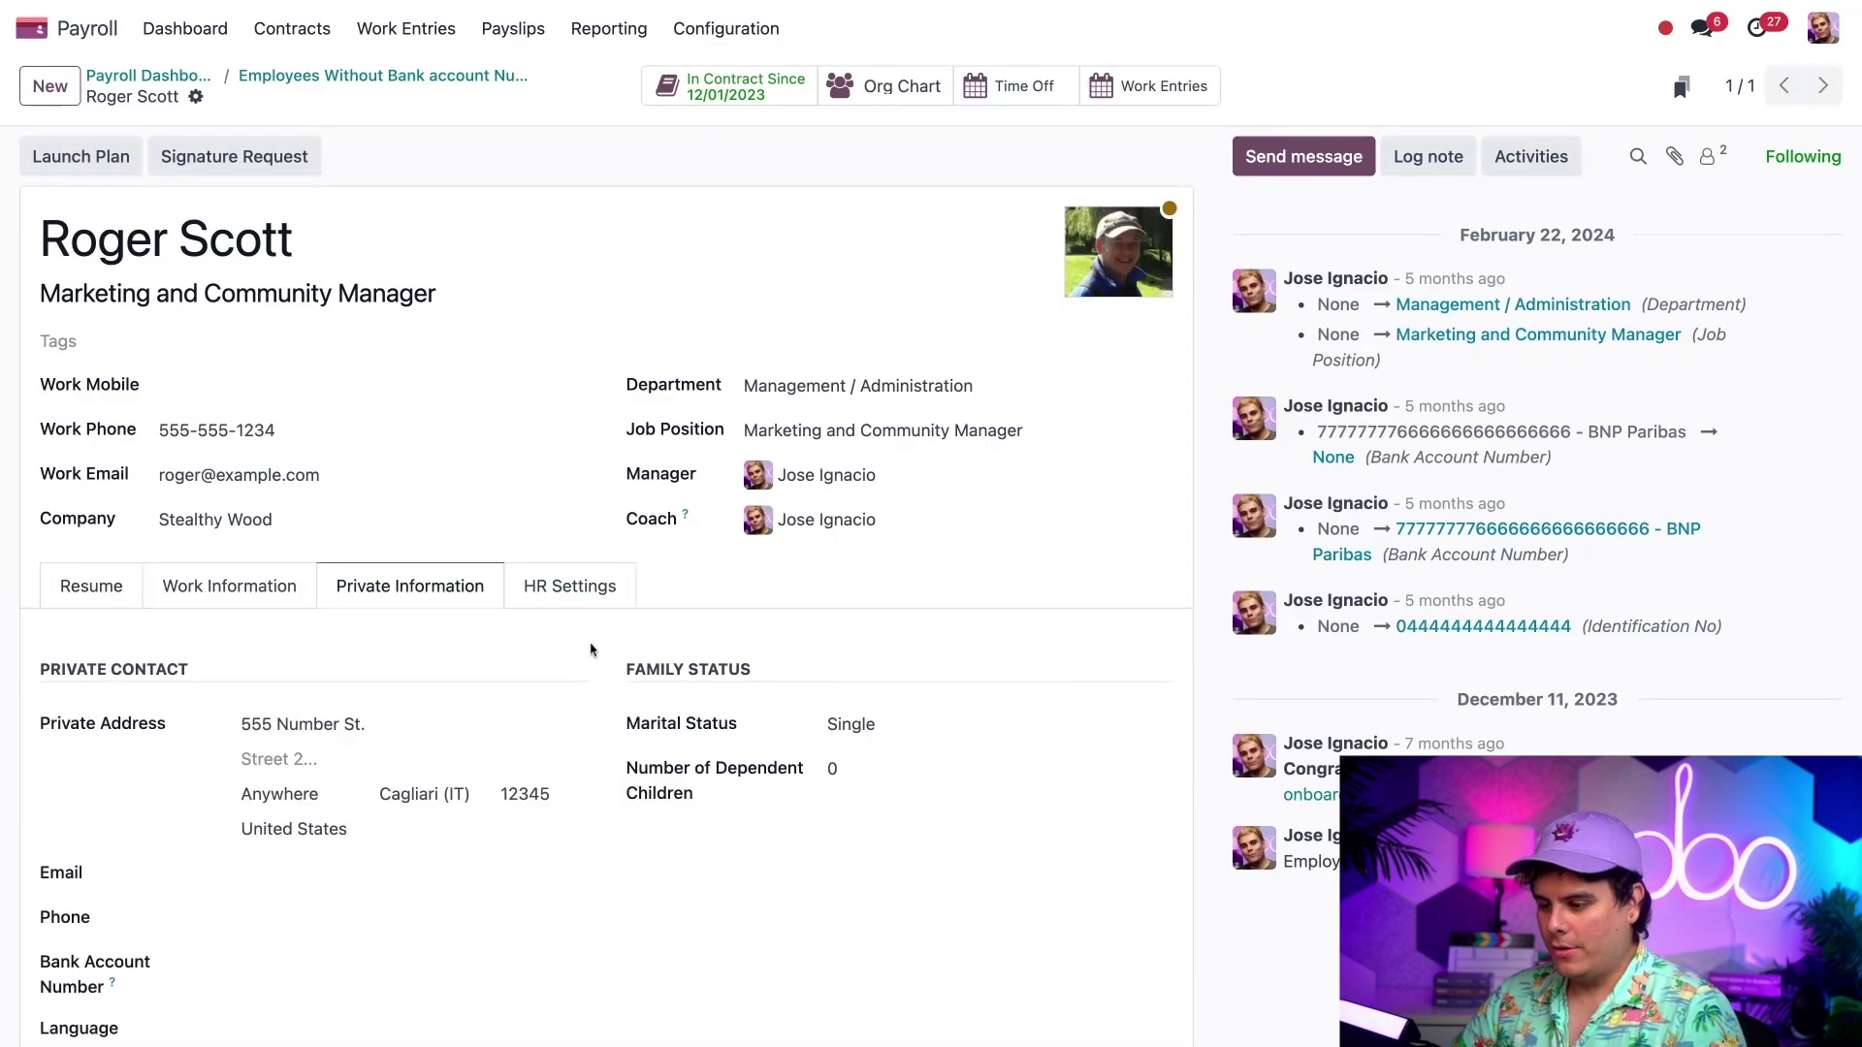
scroll(591, 650, down, 5)
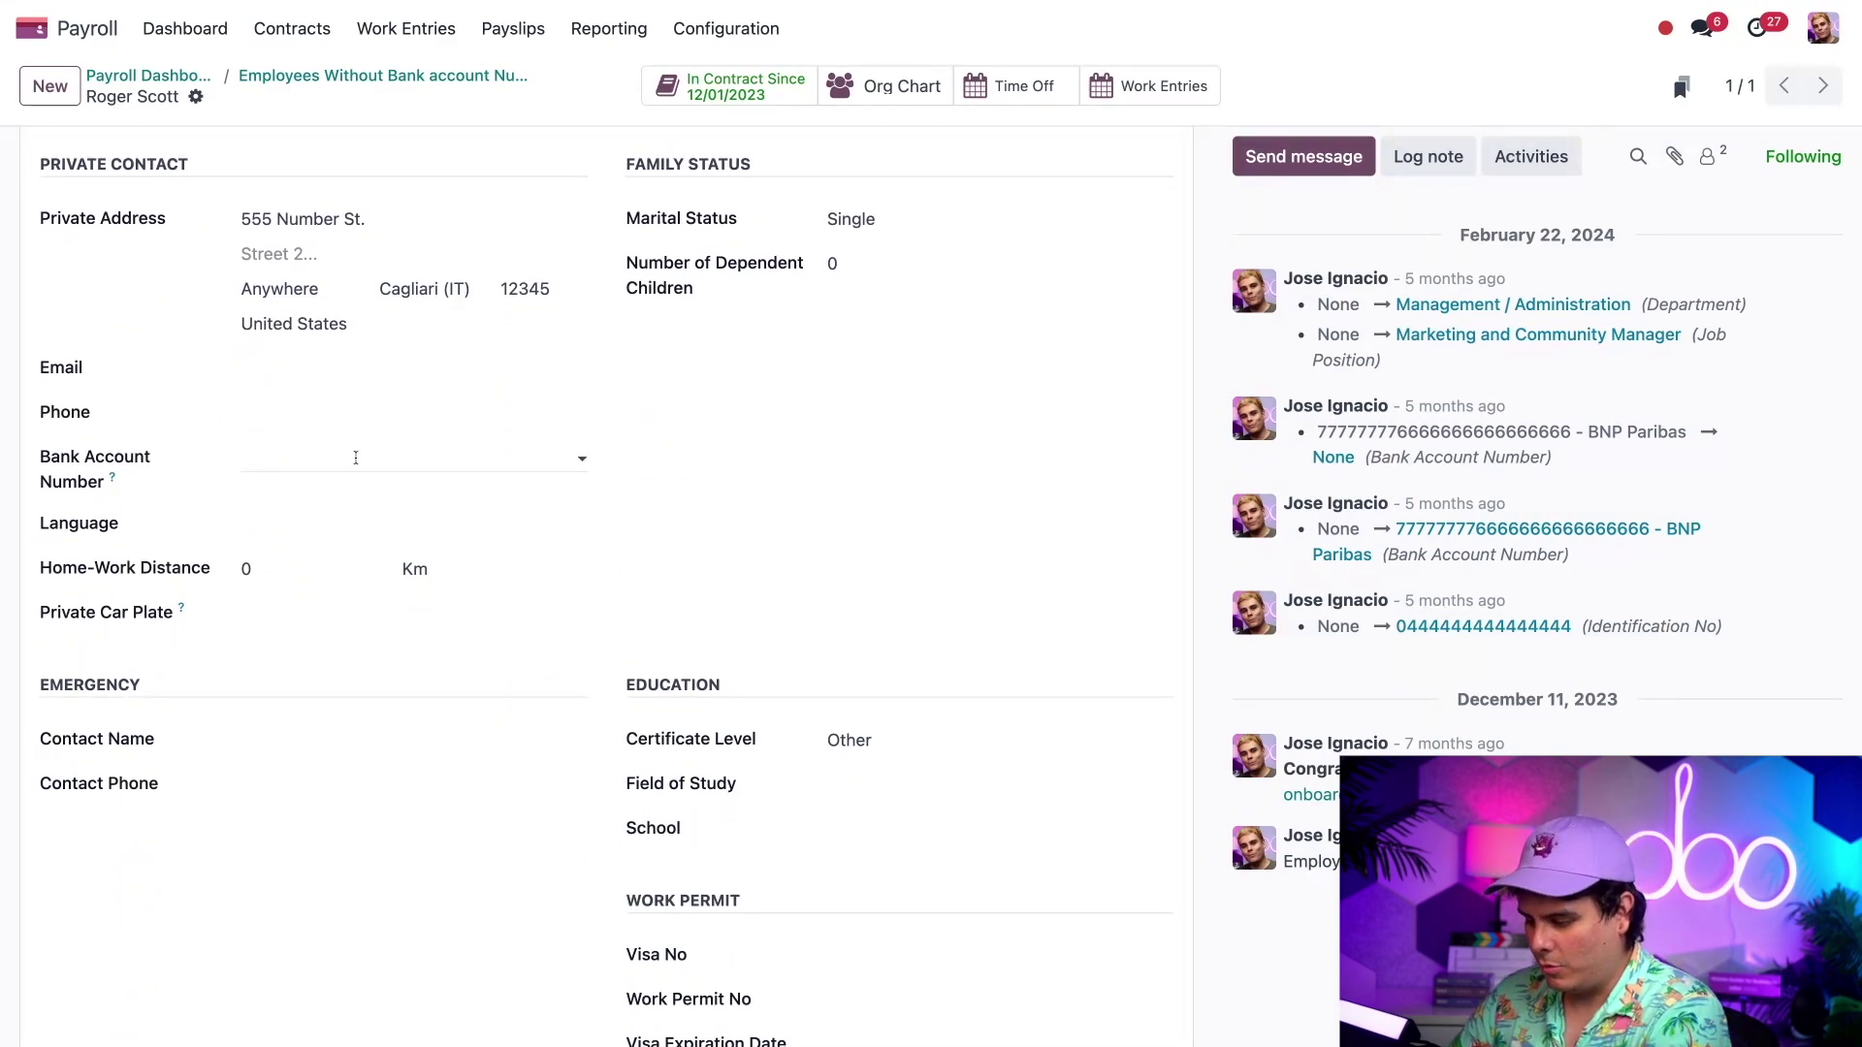
click(356, 458)
text(1111111111111)
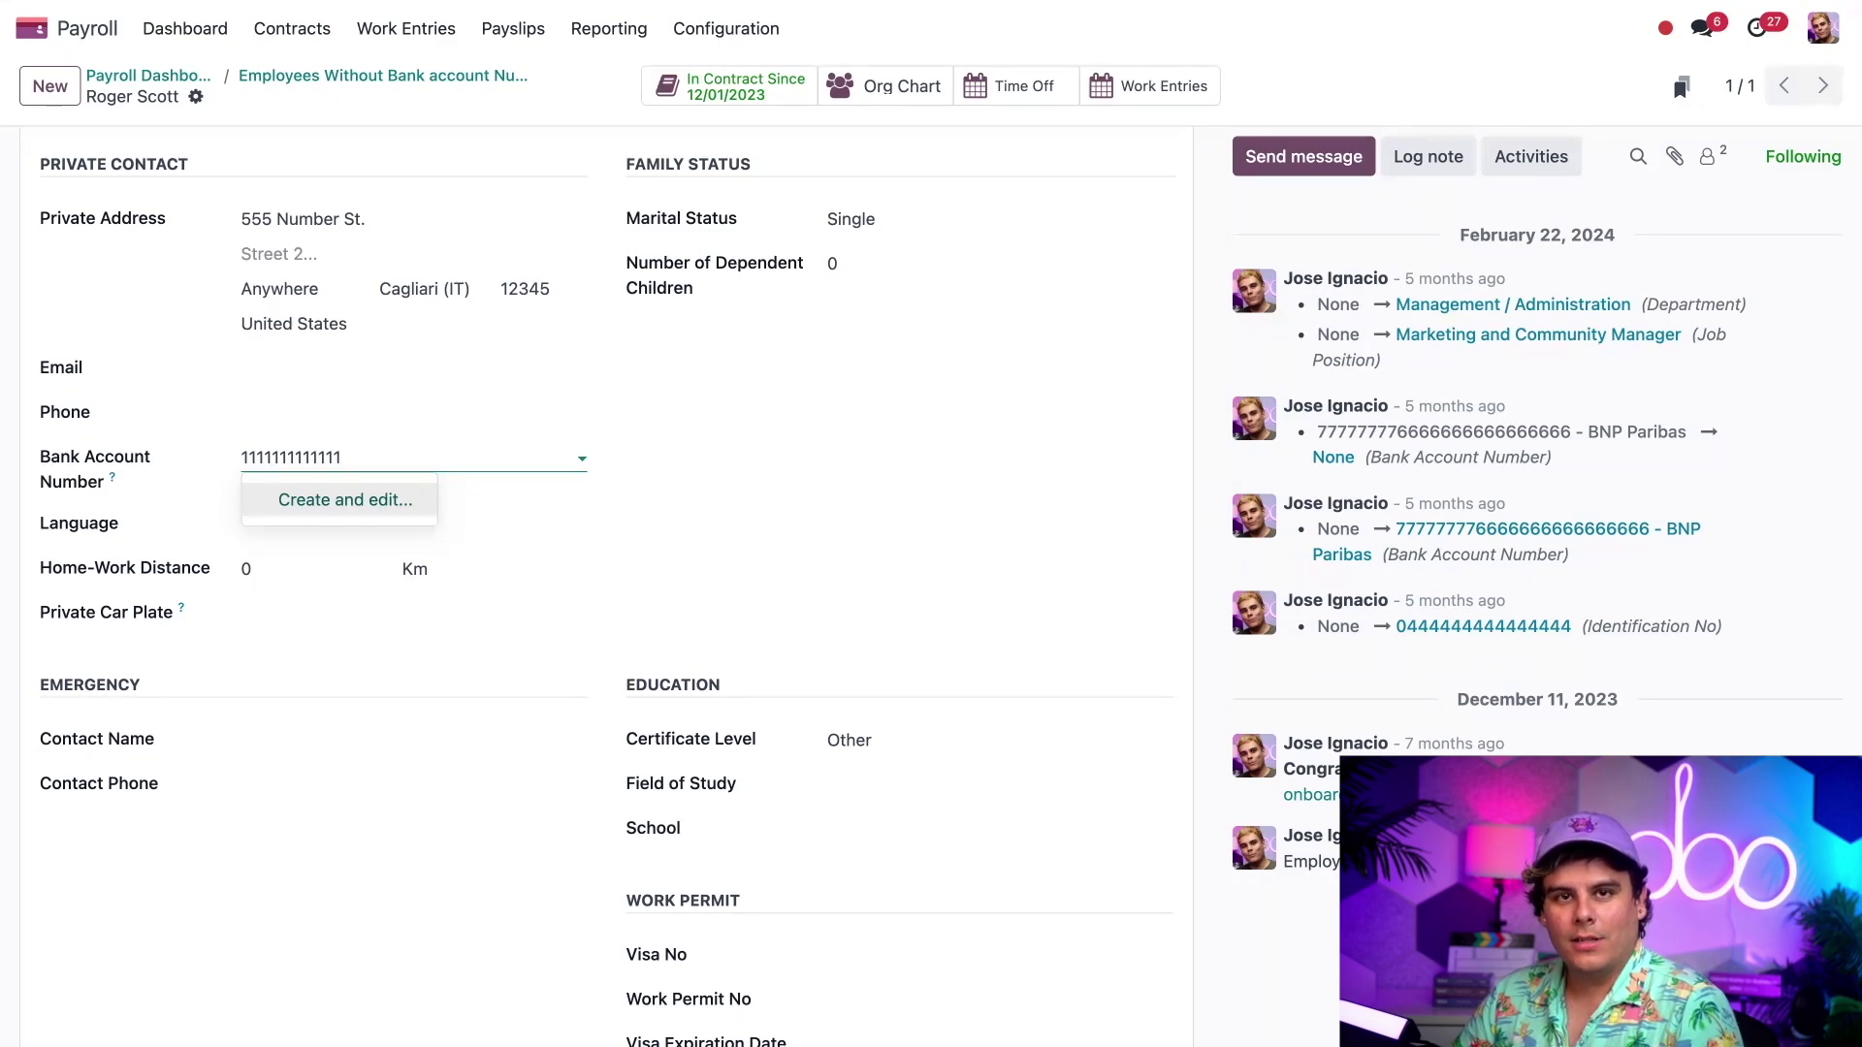
key(Return)
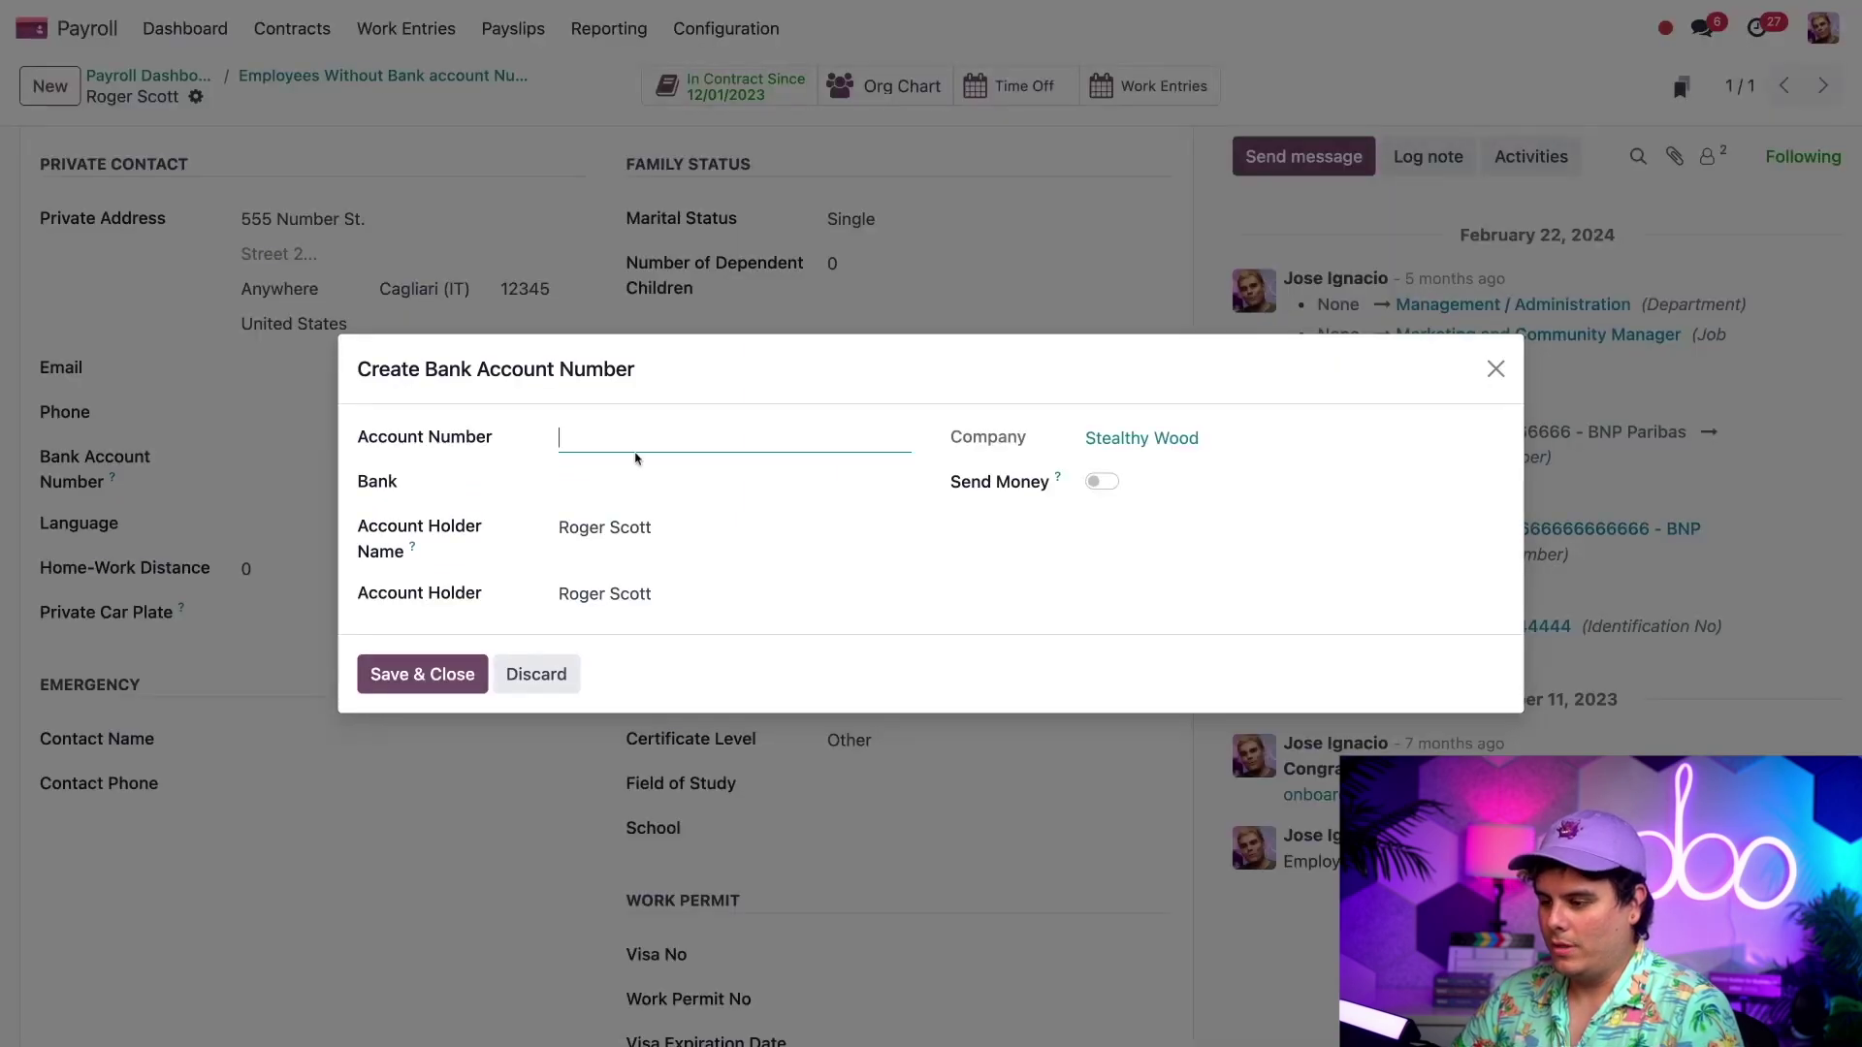
text(11111111111111)
click(670, 488)
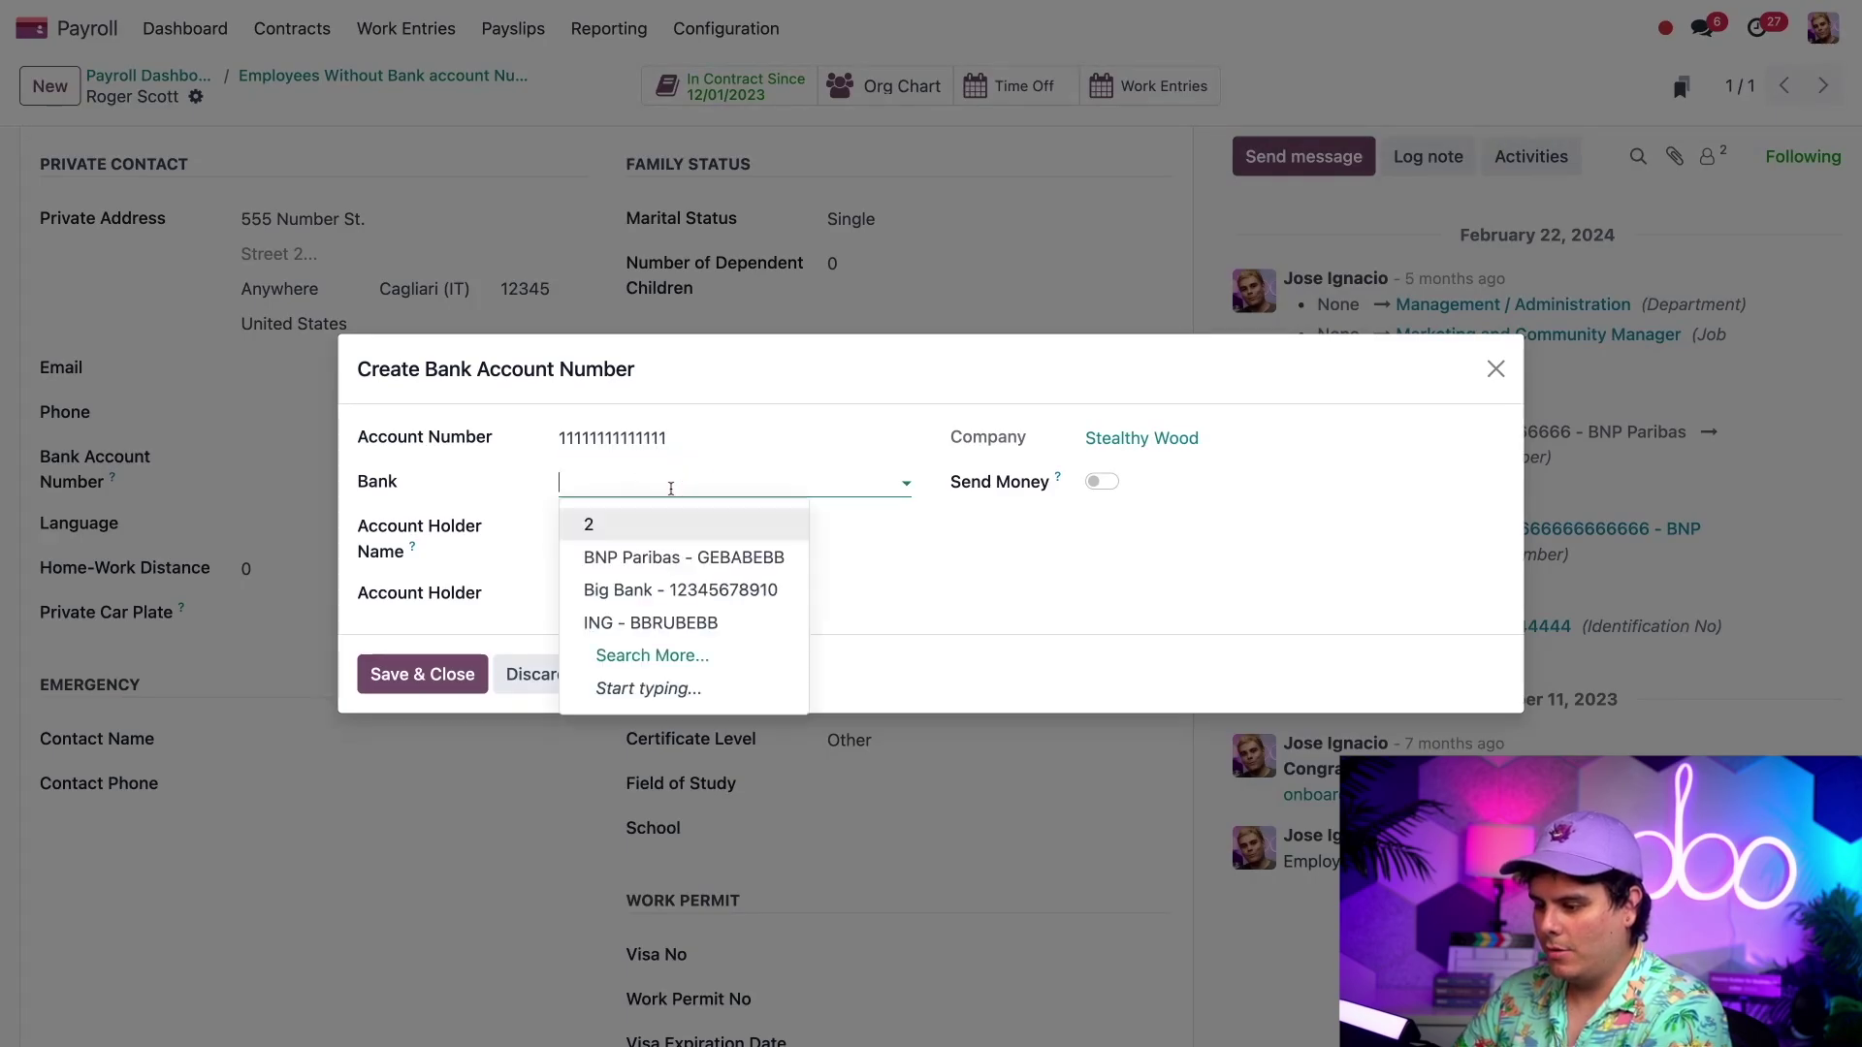
click(640, 589)
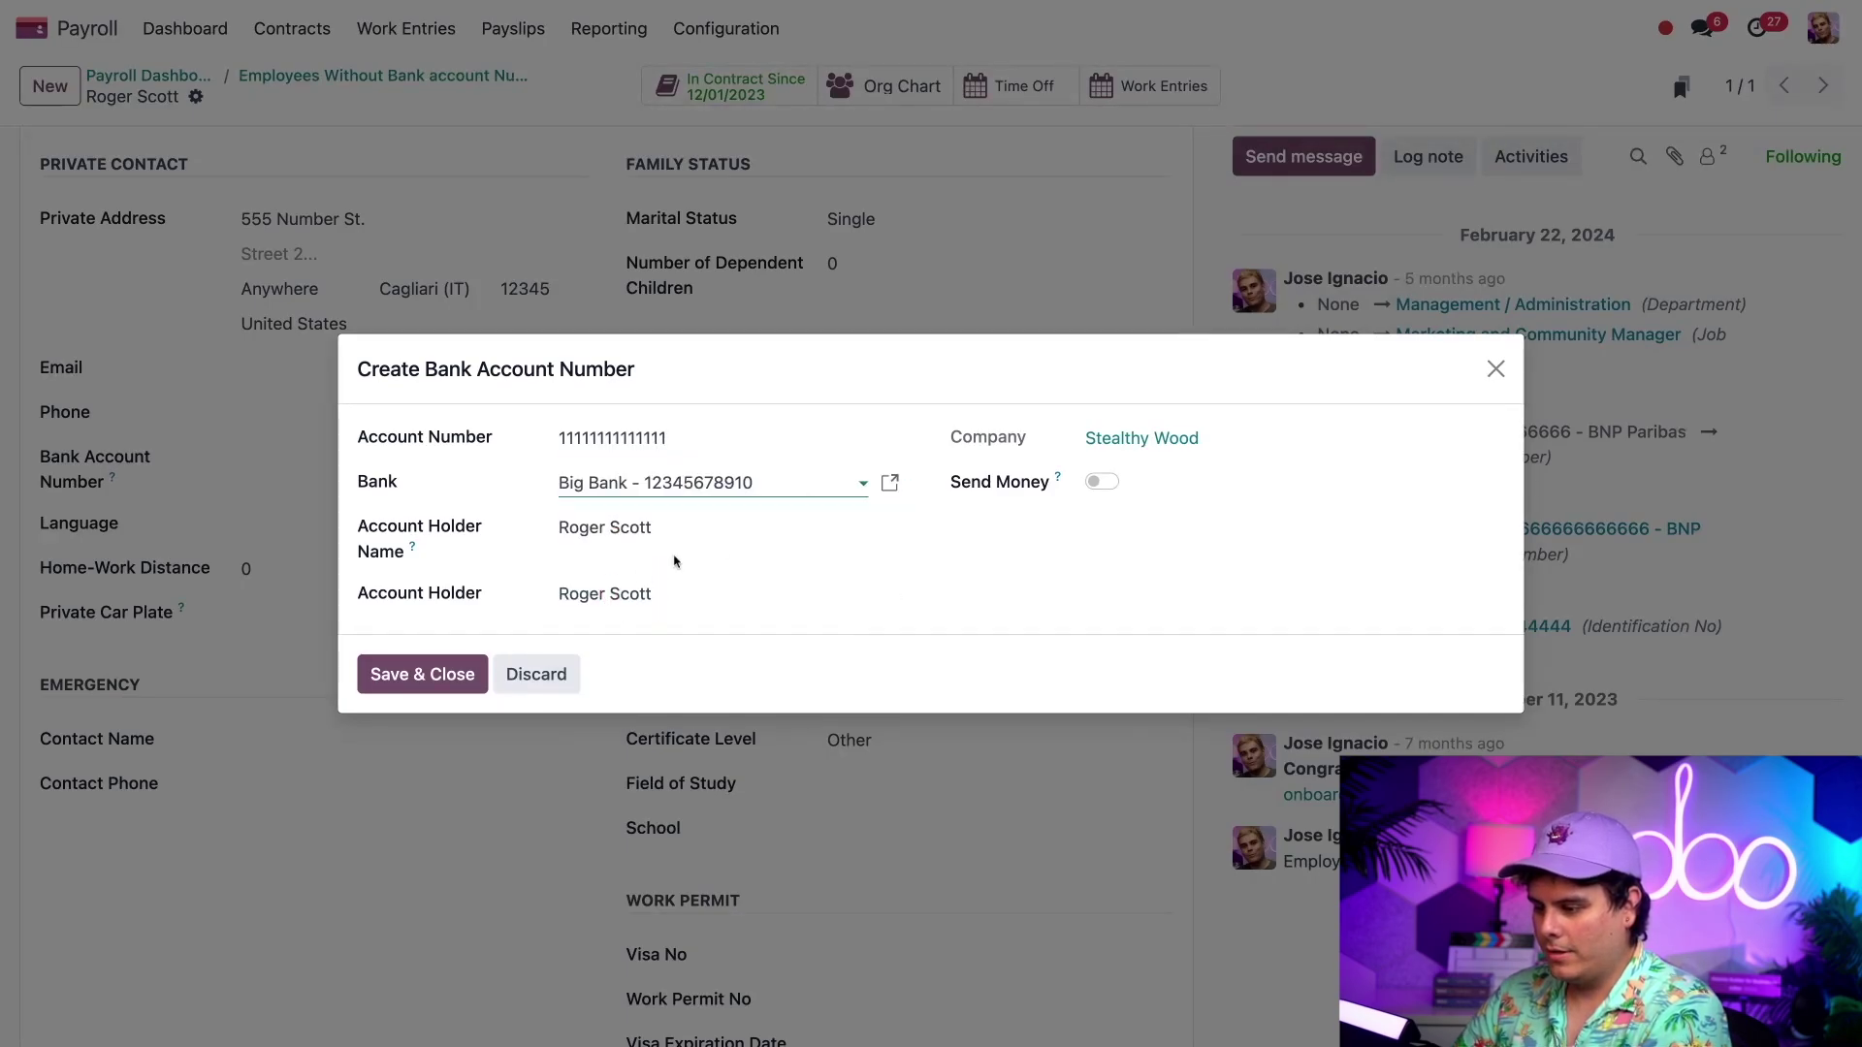
click(1039, 583)
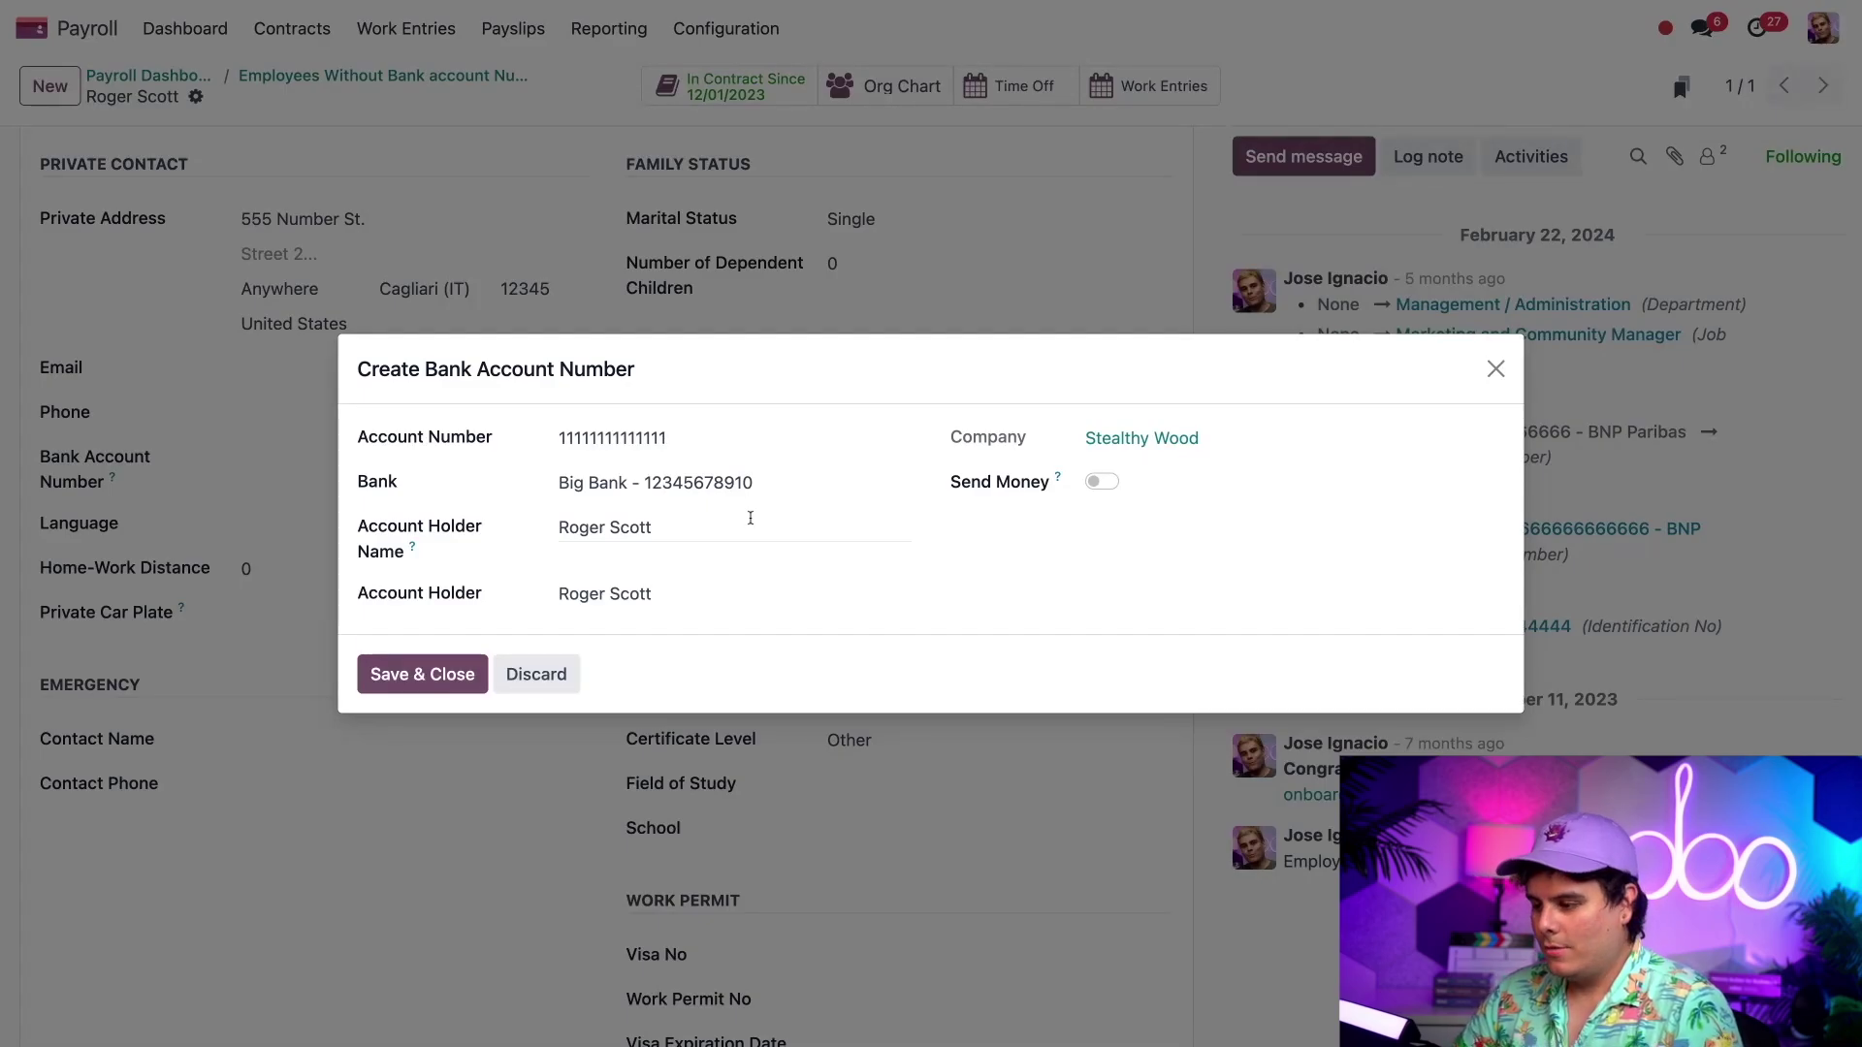
click(1105, 485)
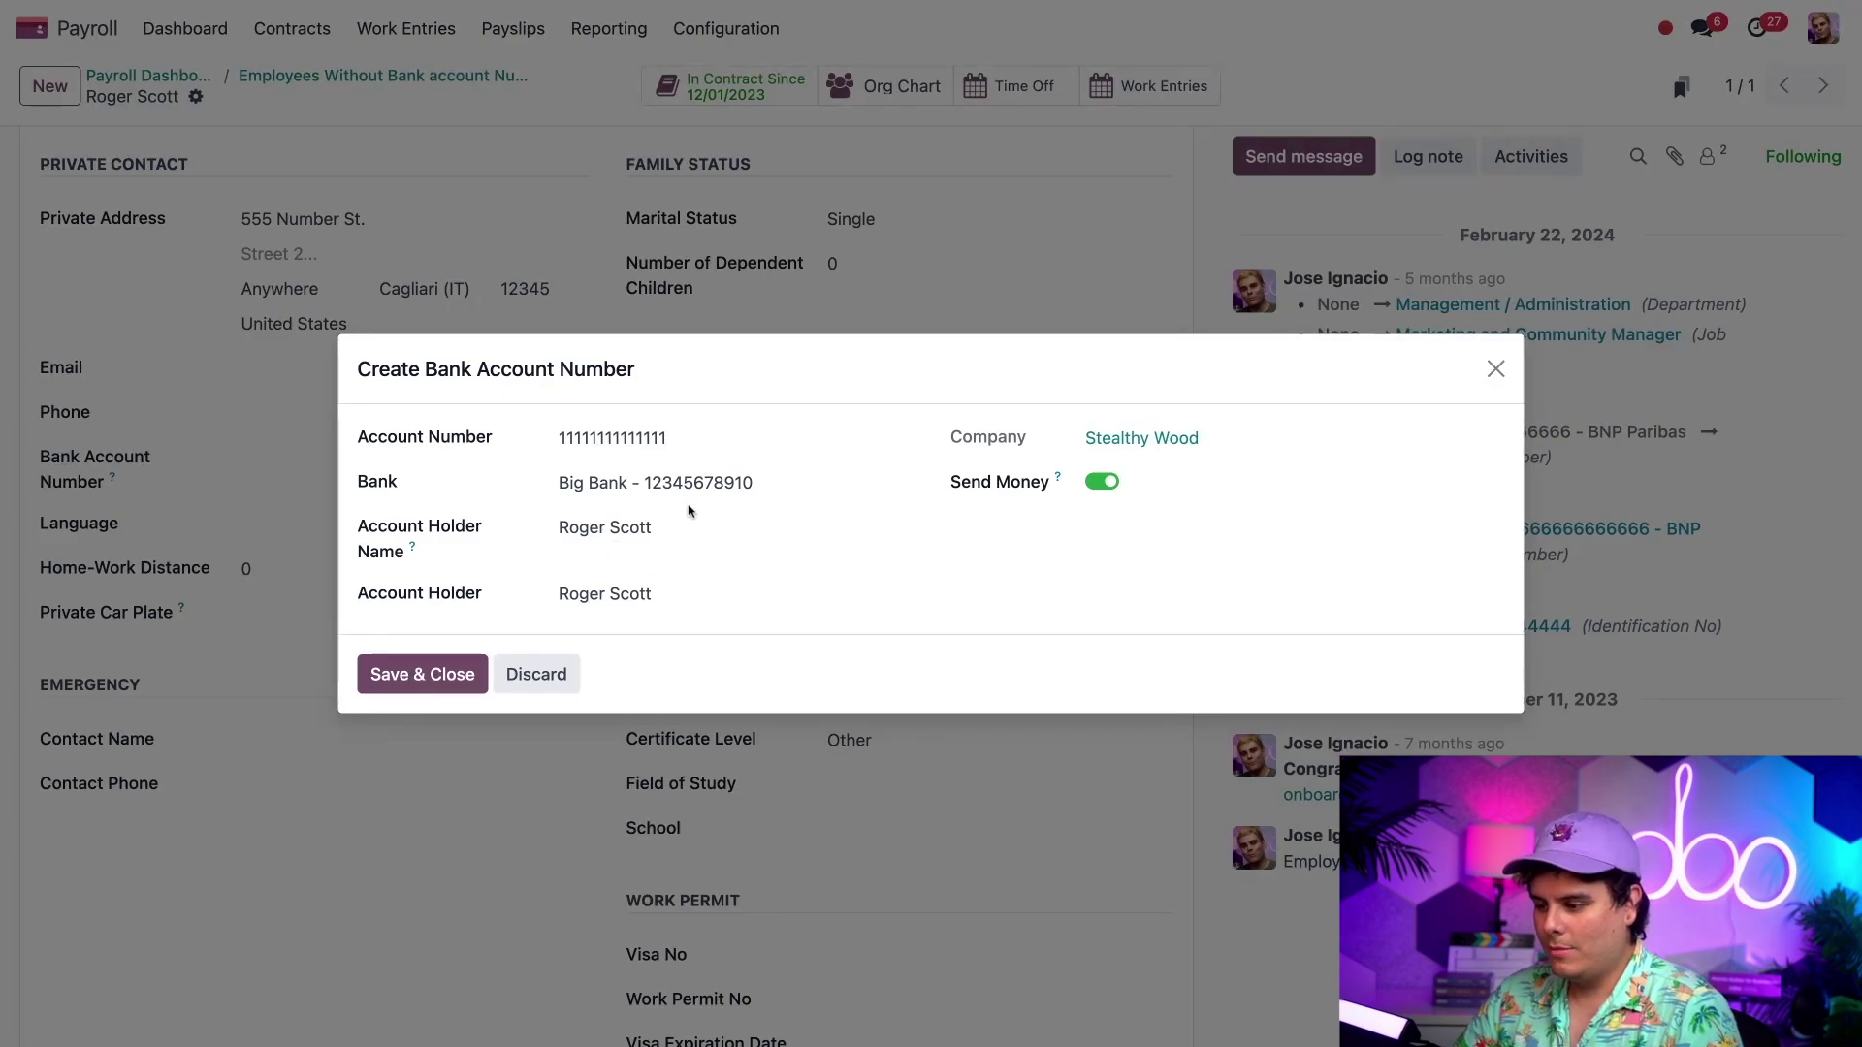
click(434, 675)
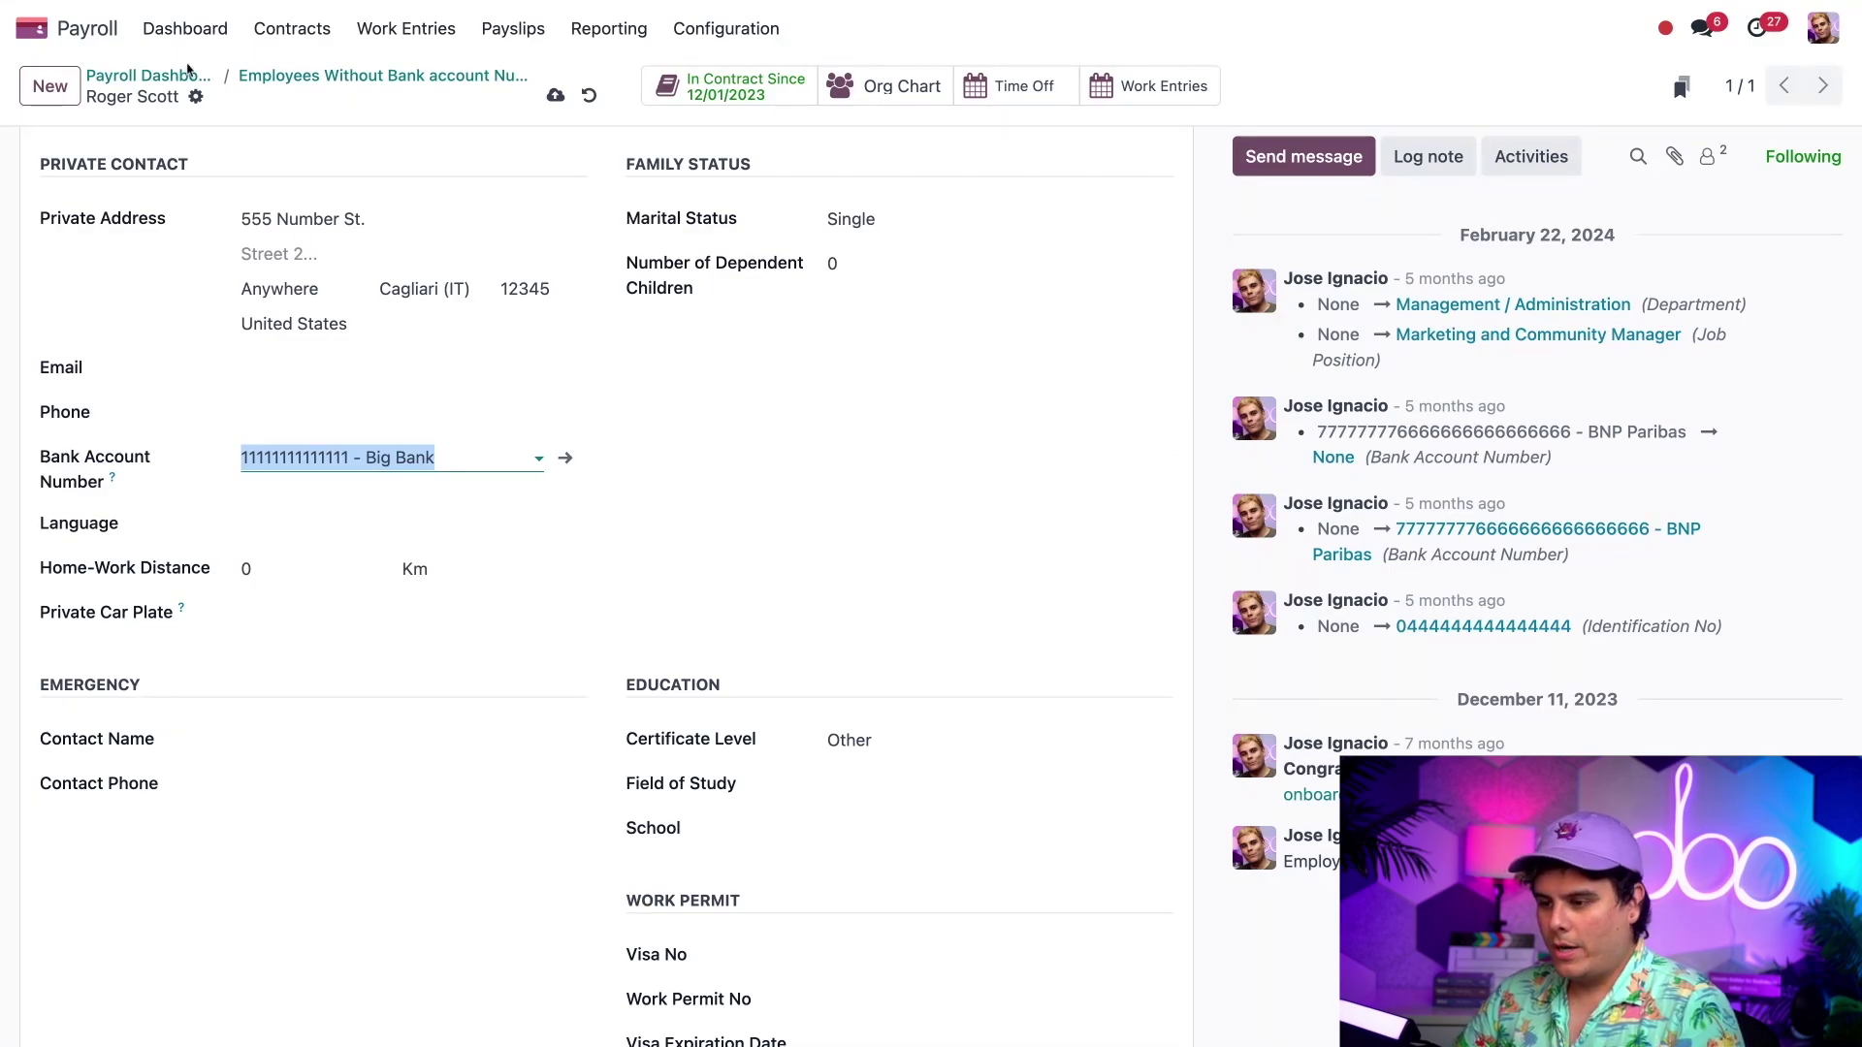
click(176, 81)
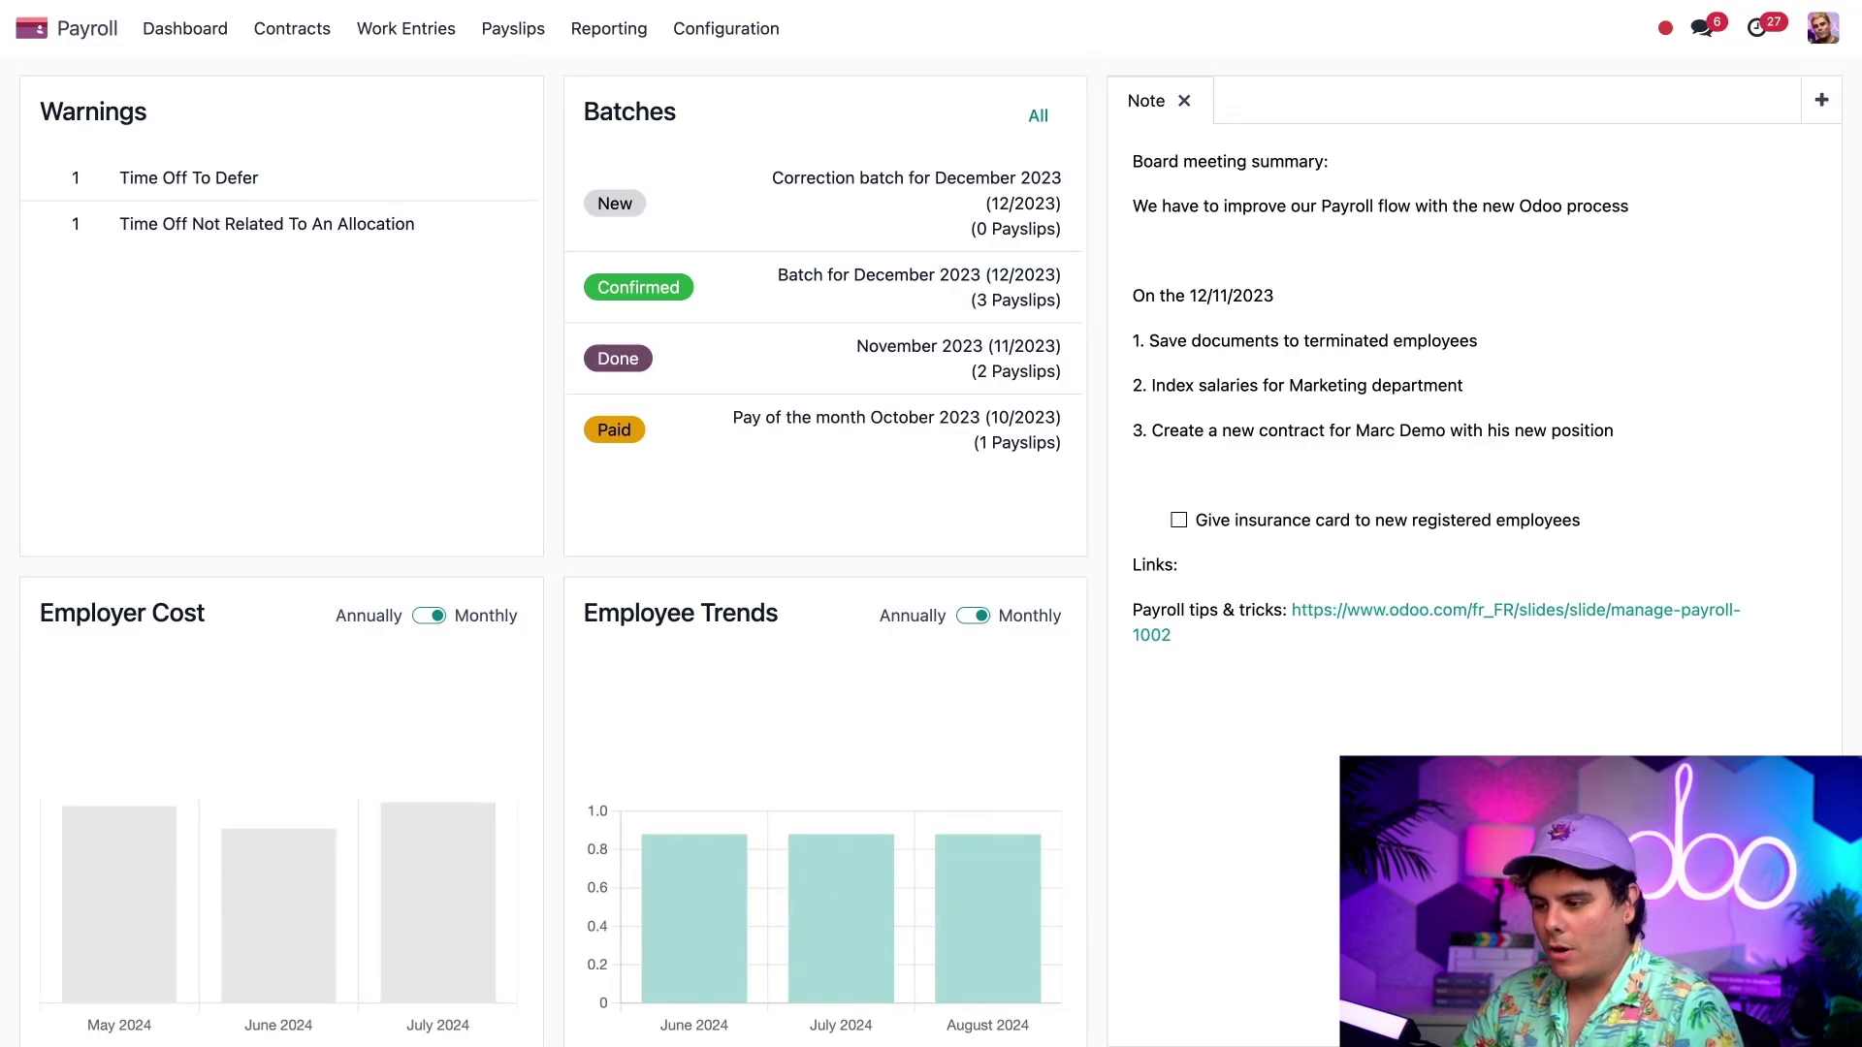
- Postpone the two-day sick time off in Time Off to Defer to next month
click(267, 179)
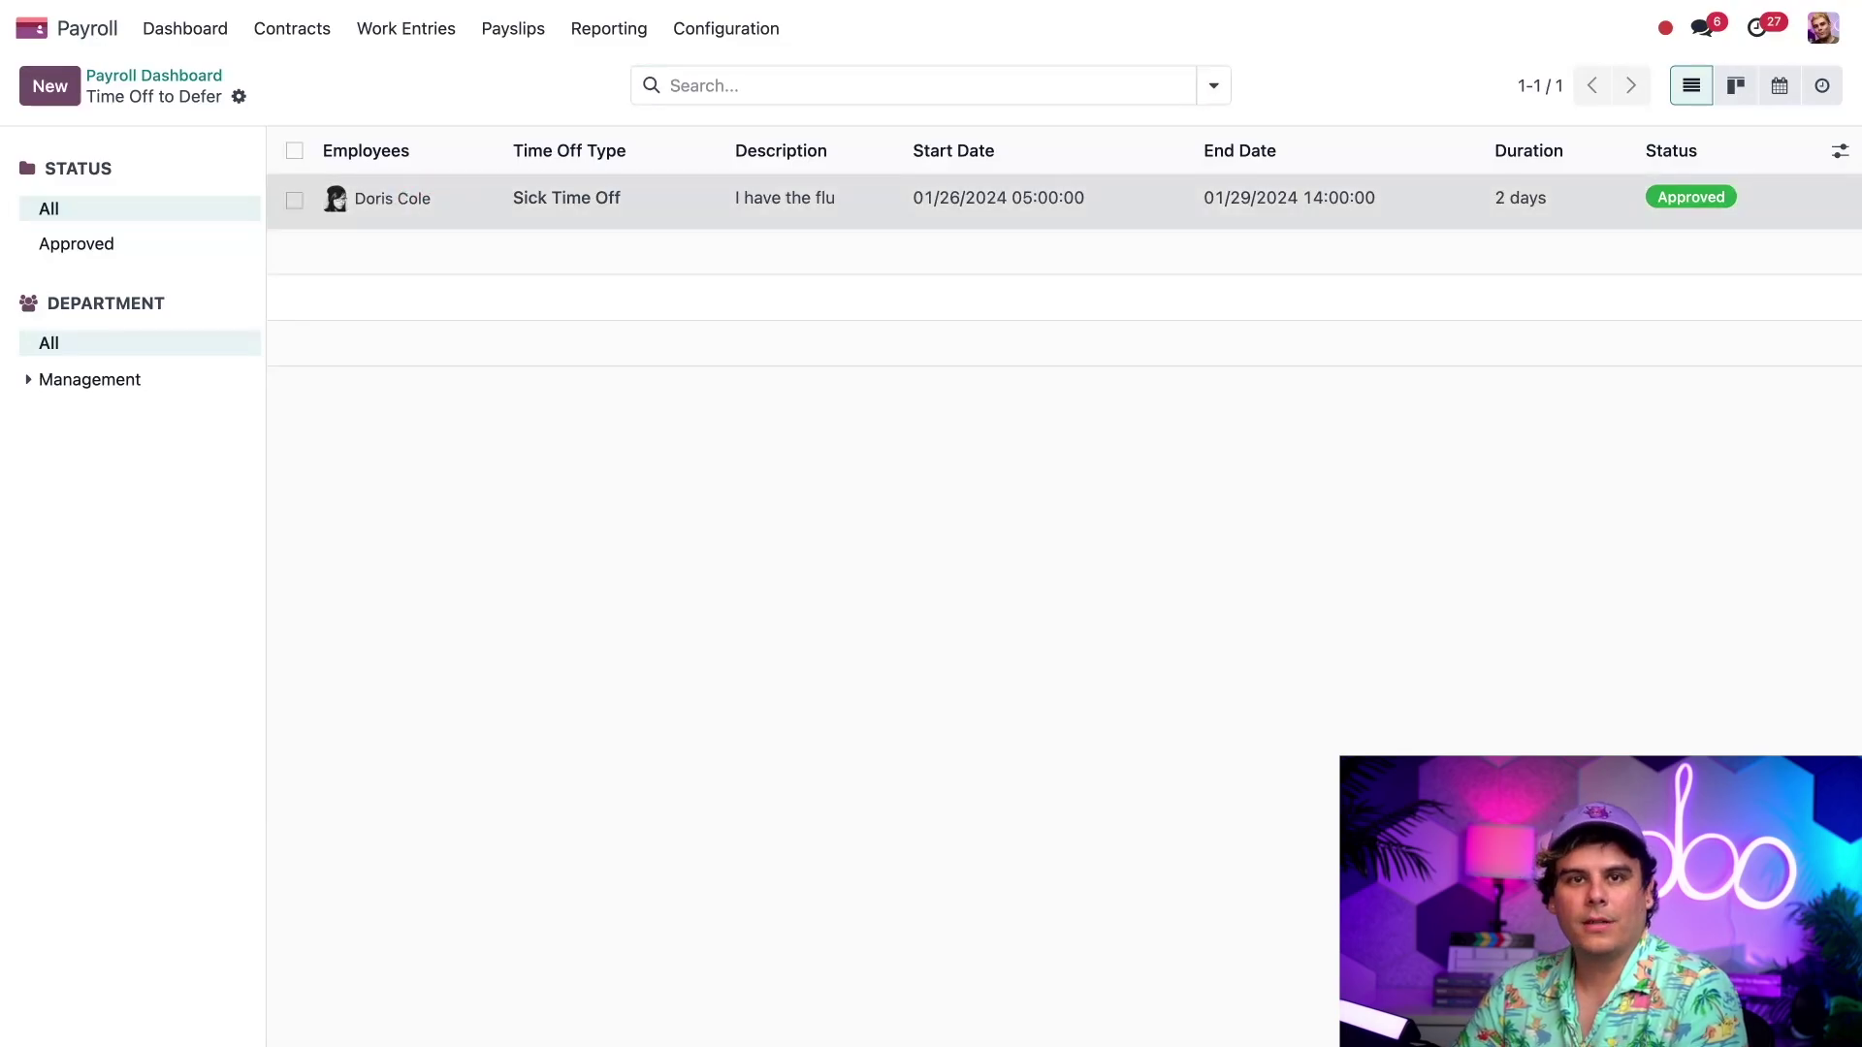
click(776, 198)
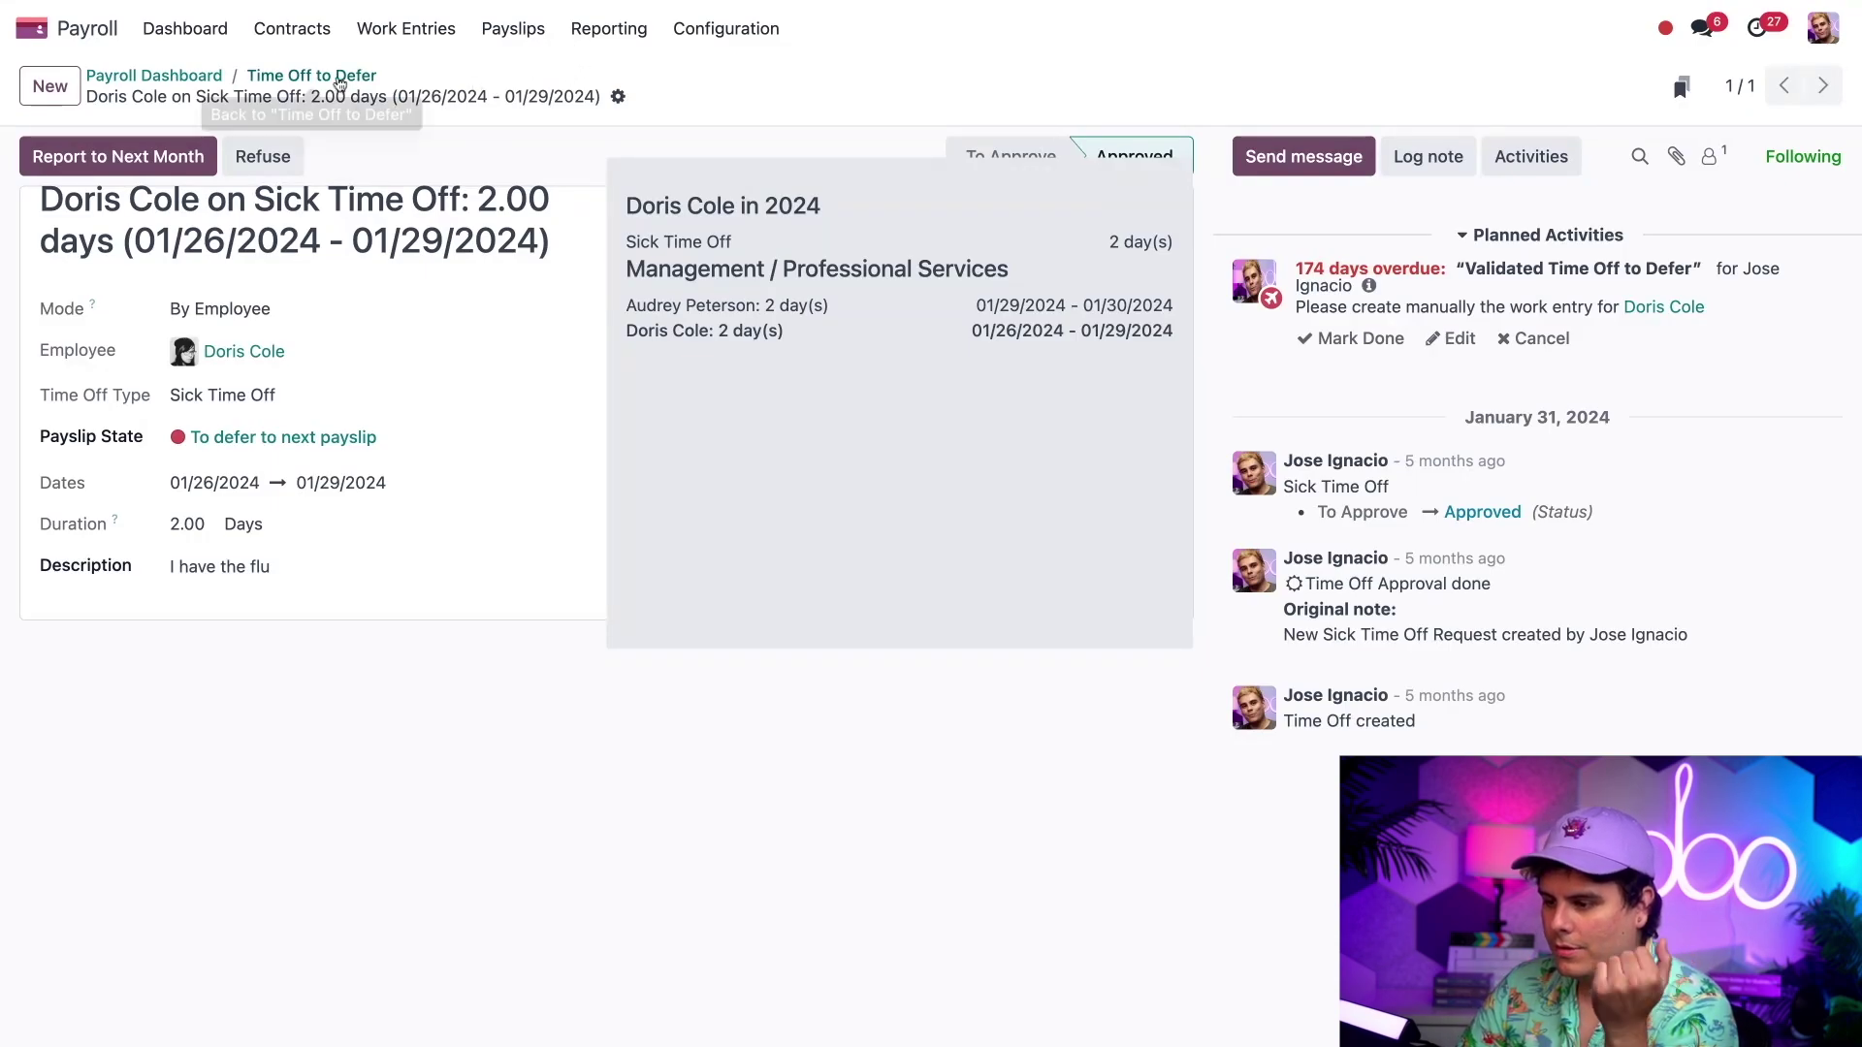
click(310, 76)
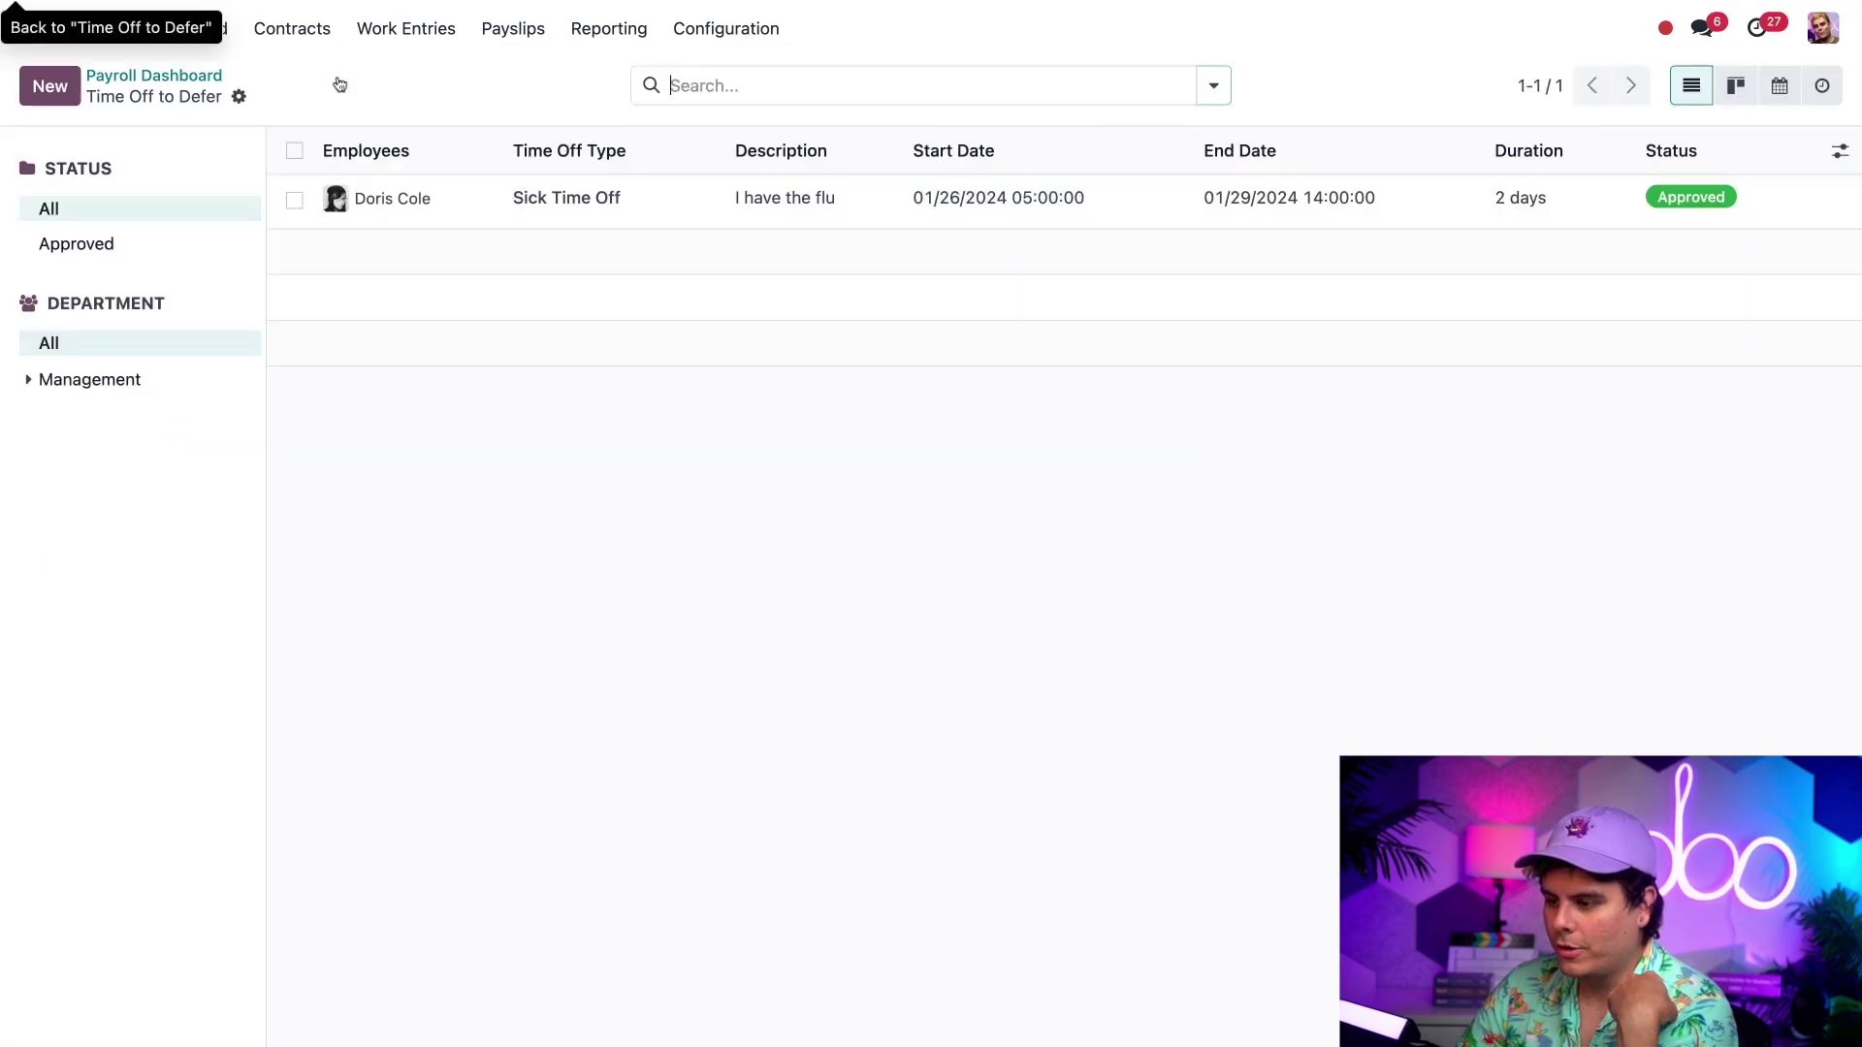
click(295, 200)
click(1005, 90)
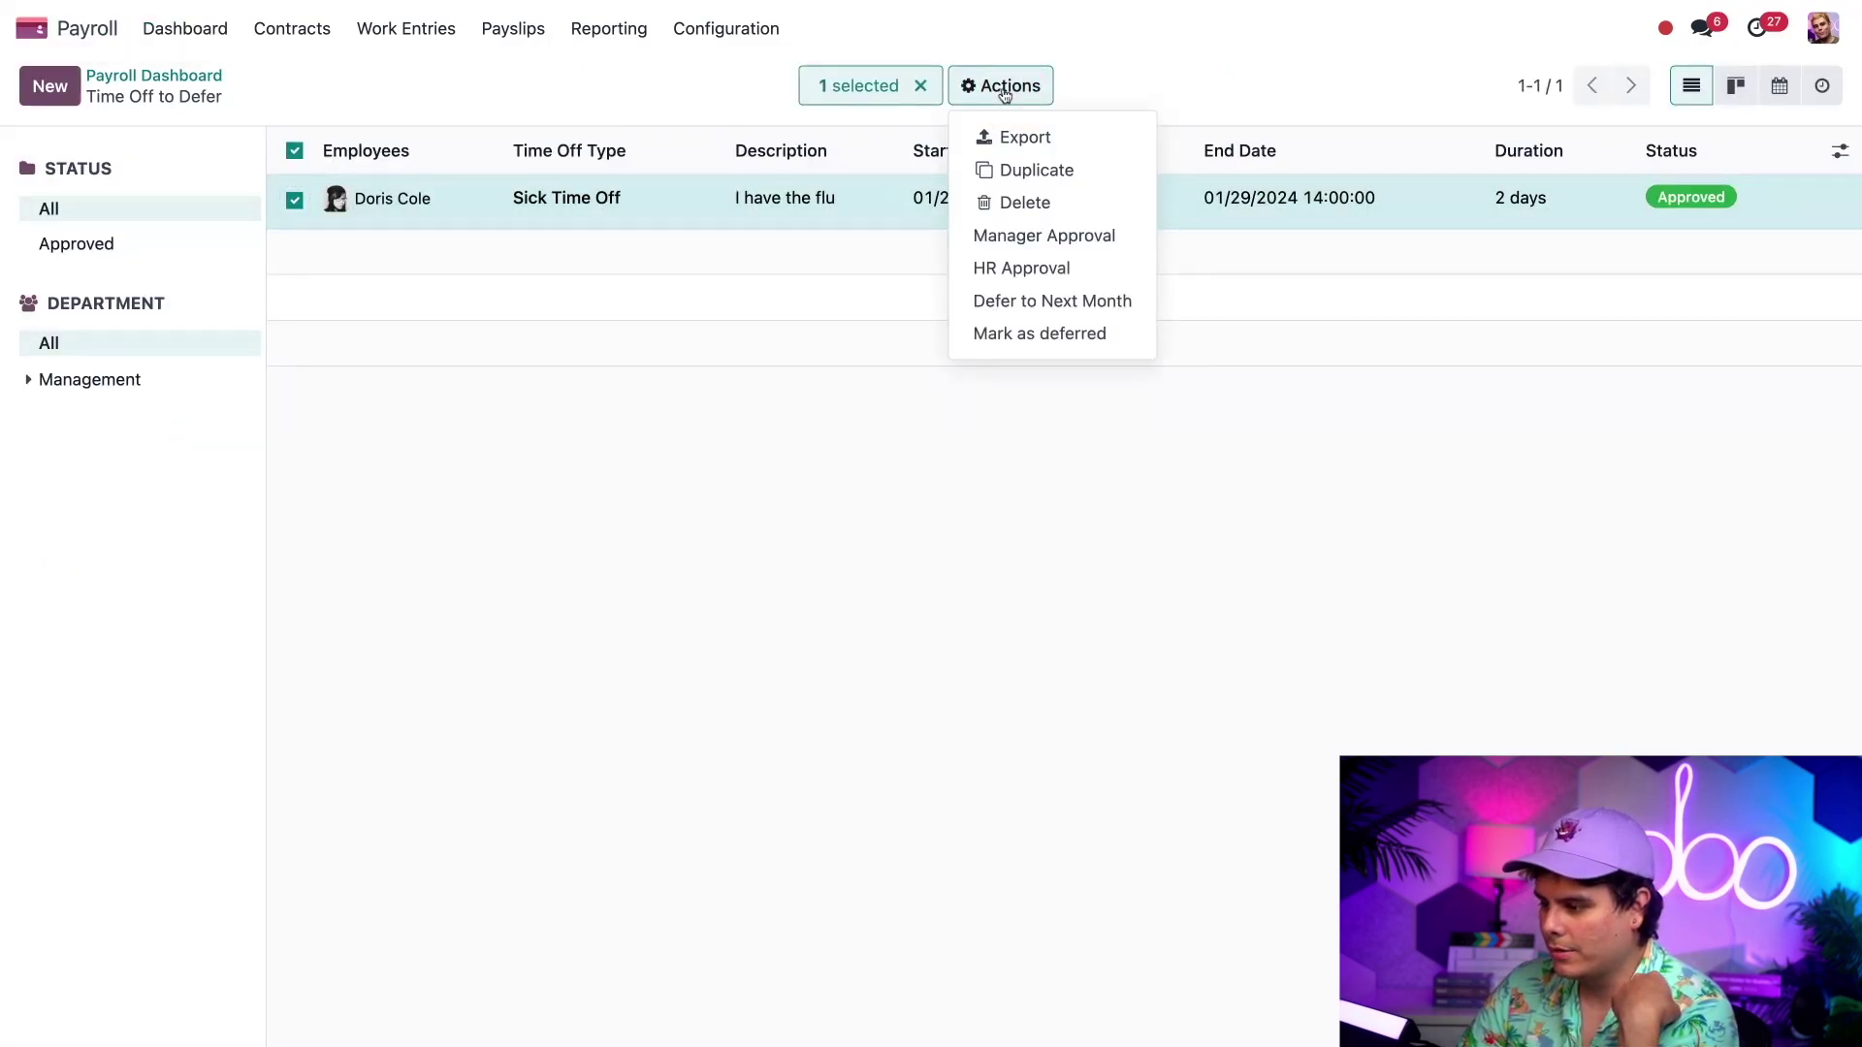
click(1032, 301)
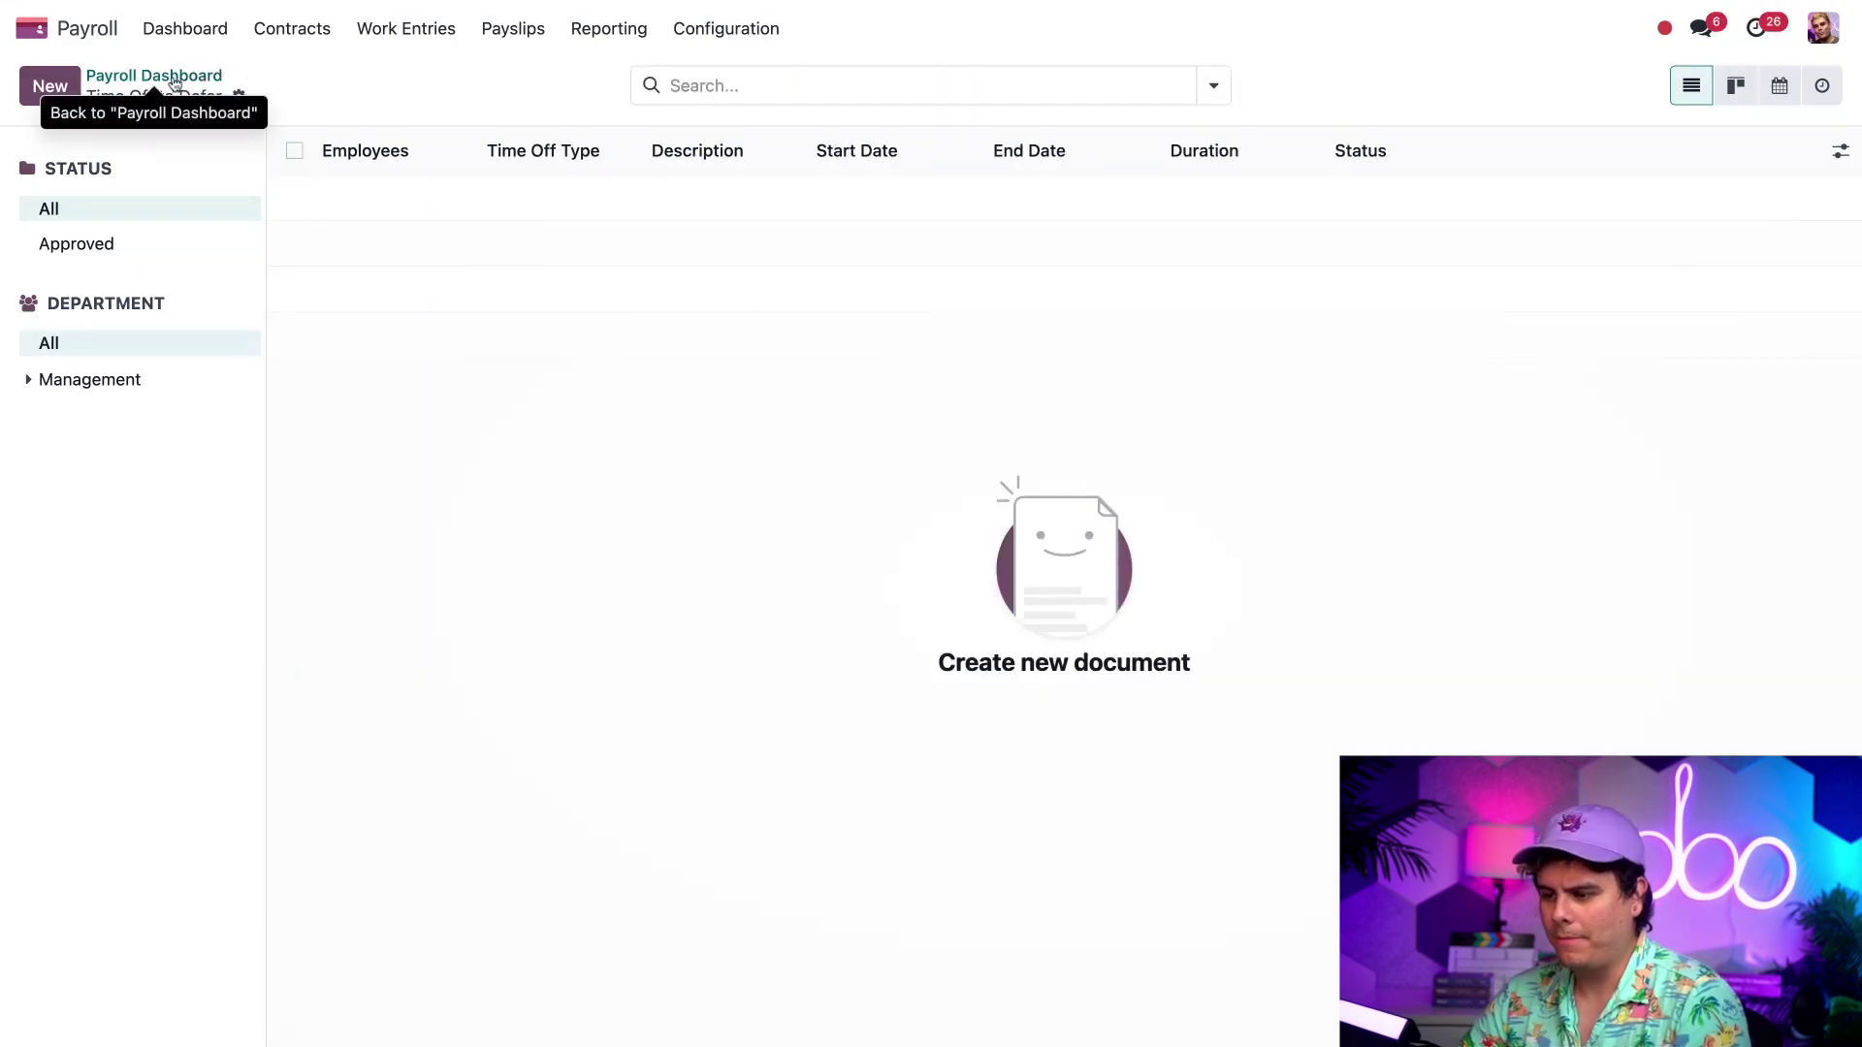
- Go back to the Payroll Dashboard
click(175, 83)
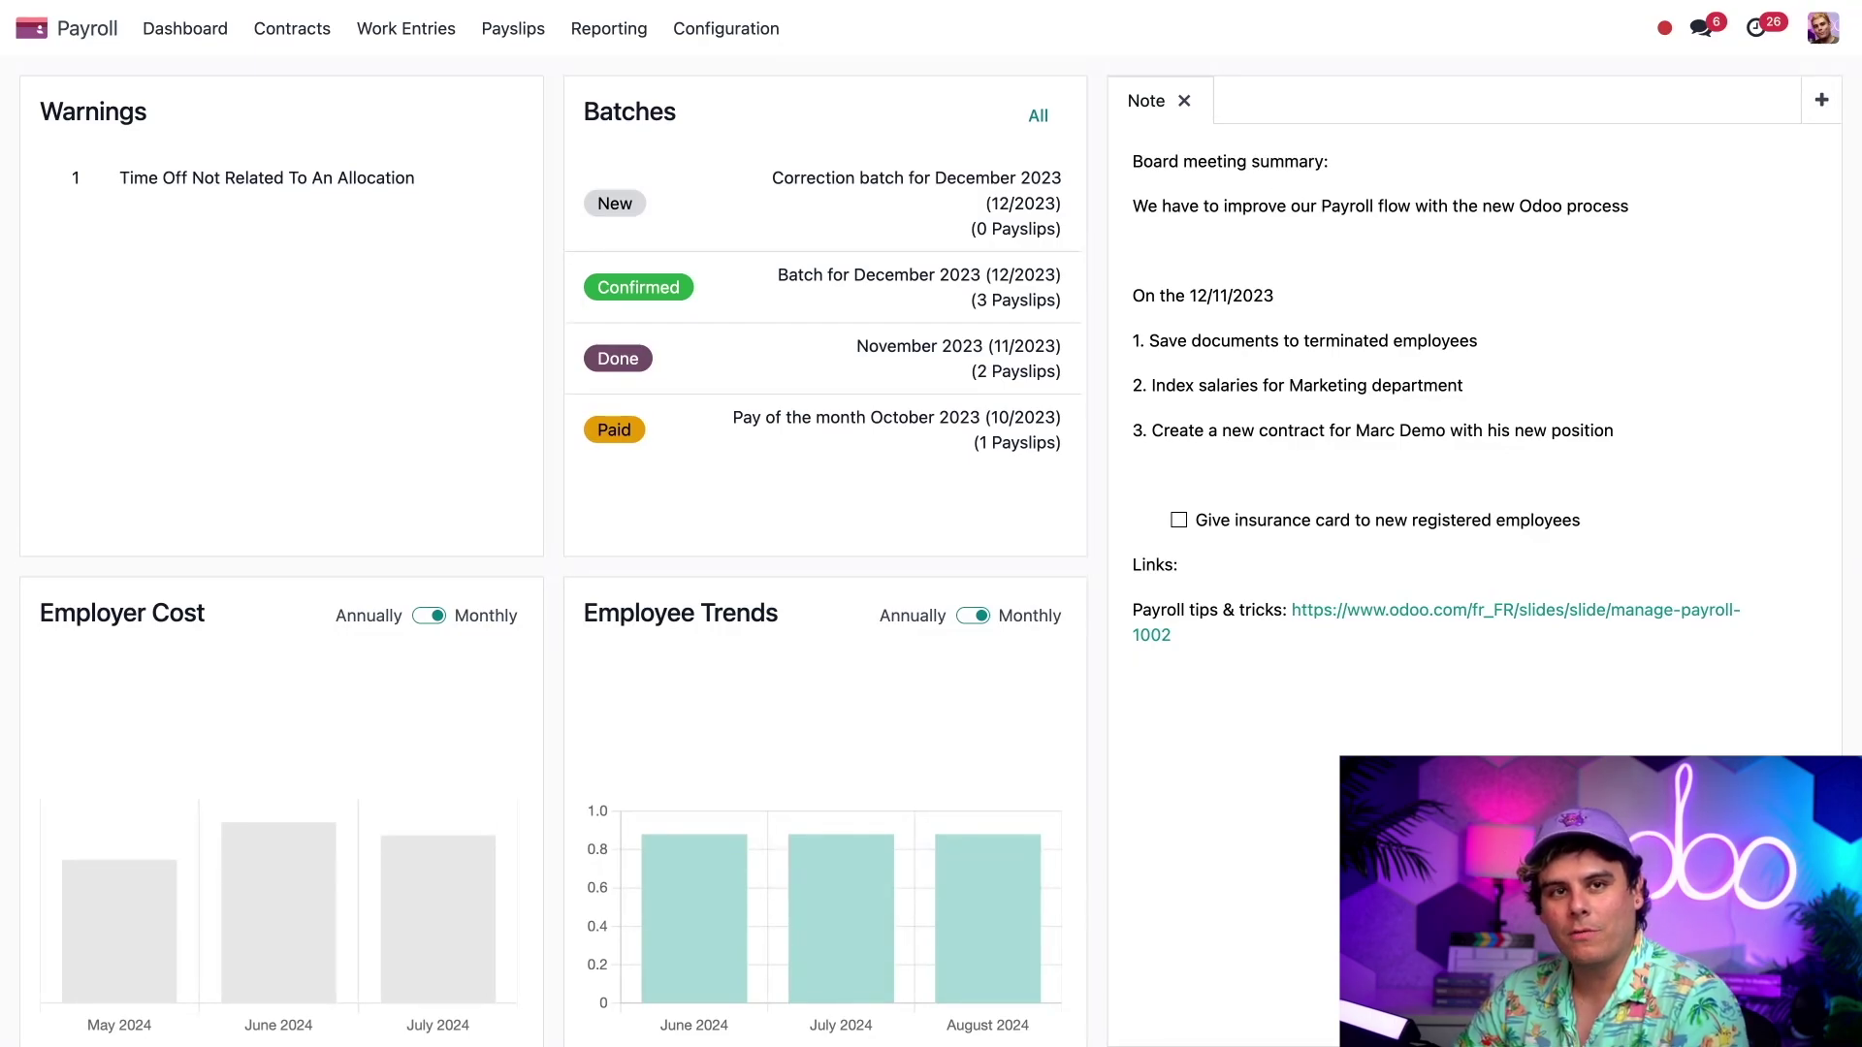
- Add a dashboard note named 'Managers - Warning Update' and type / in its body
click(1821, 100)
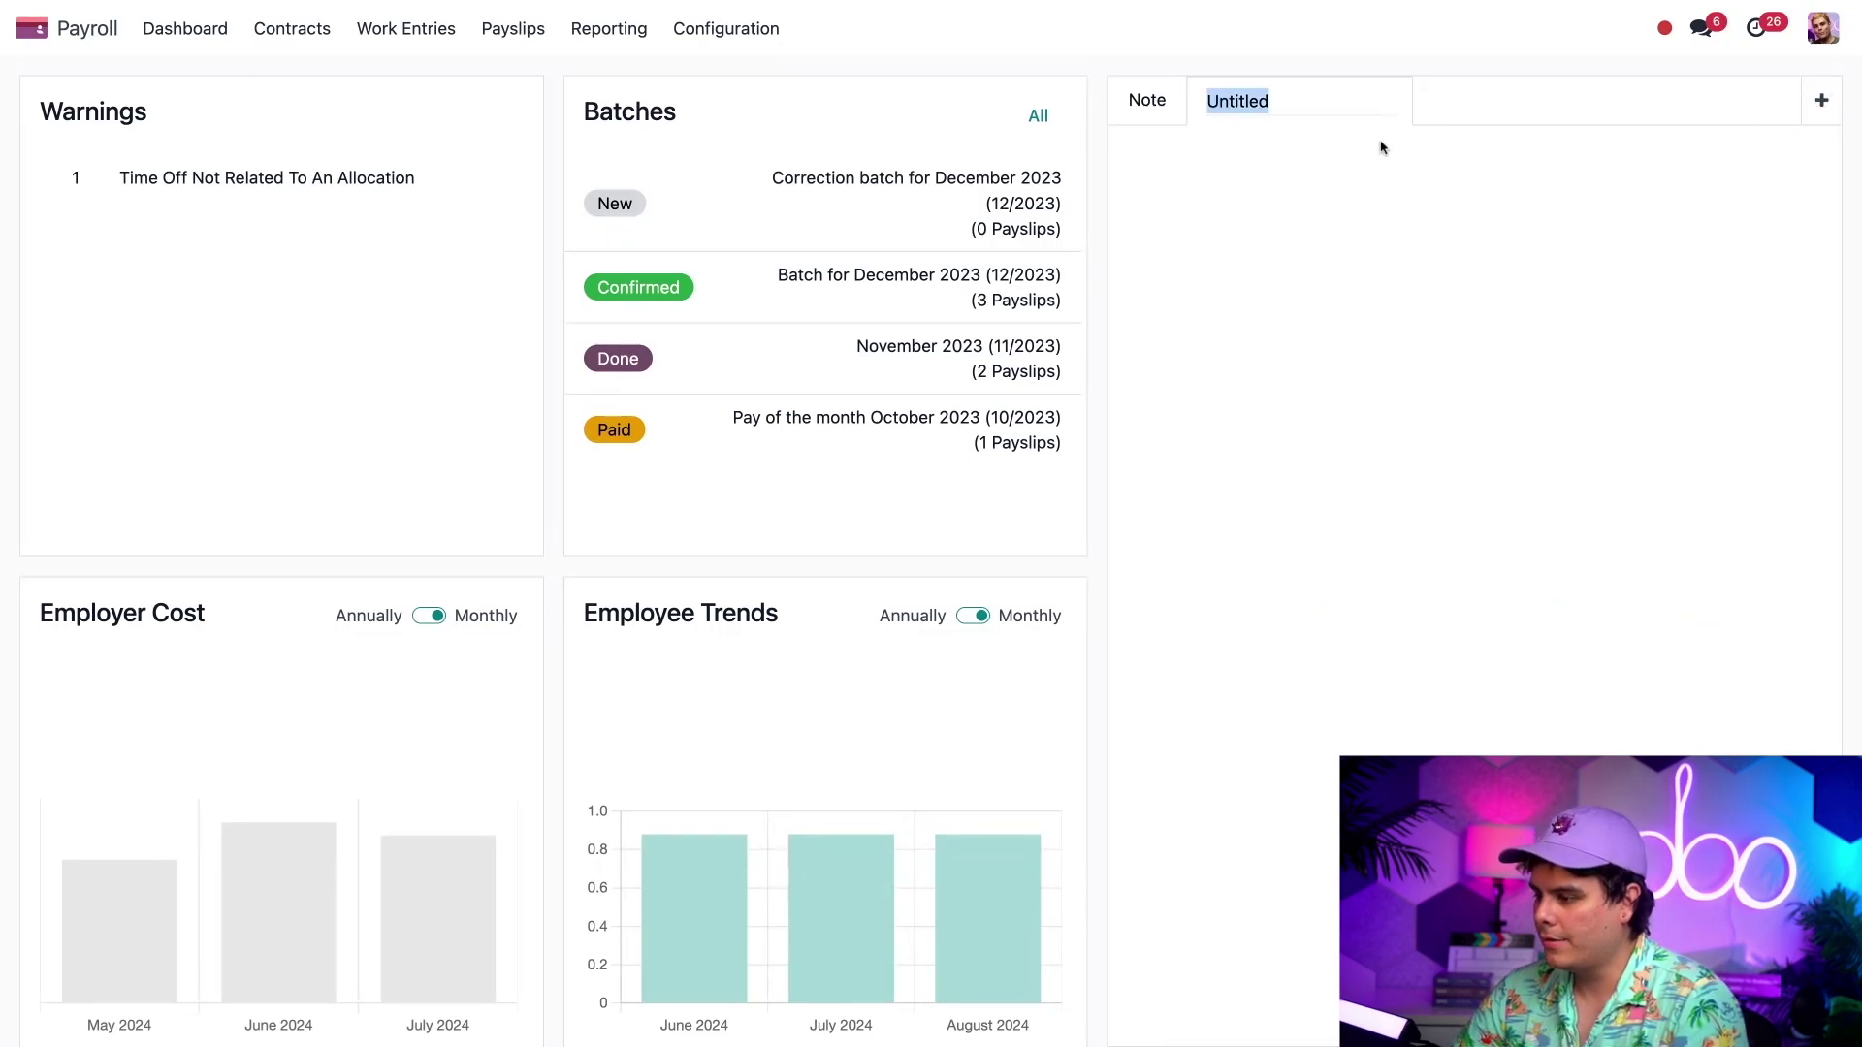
click(1379, 240)
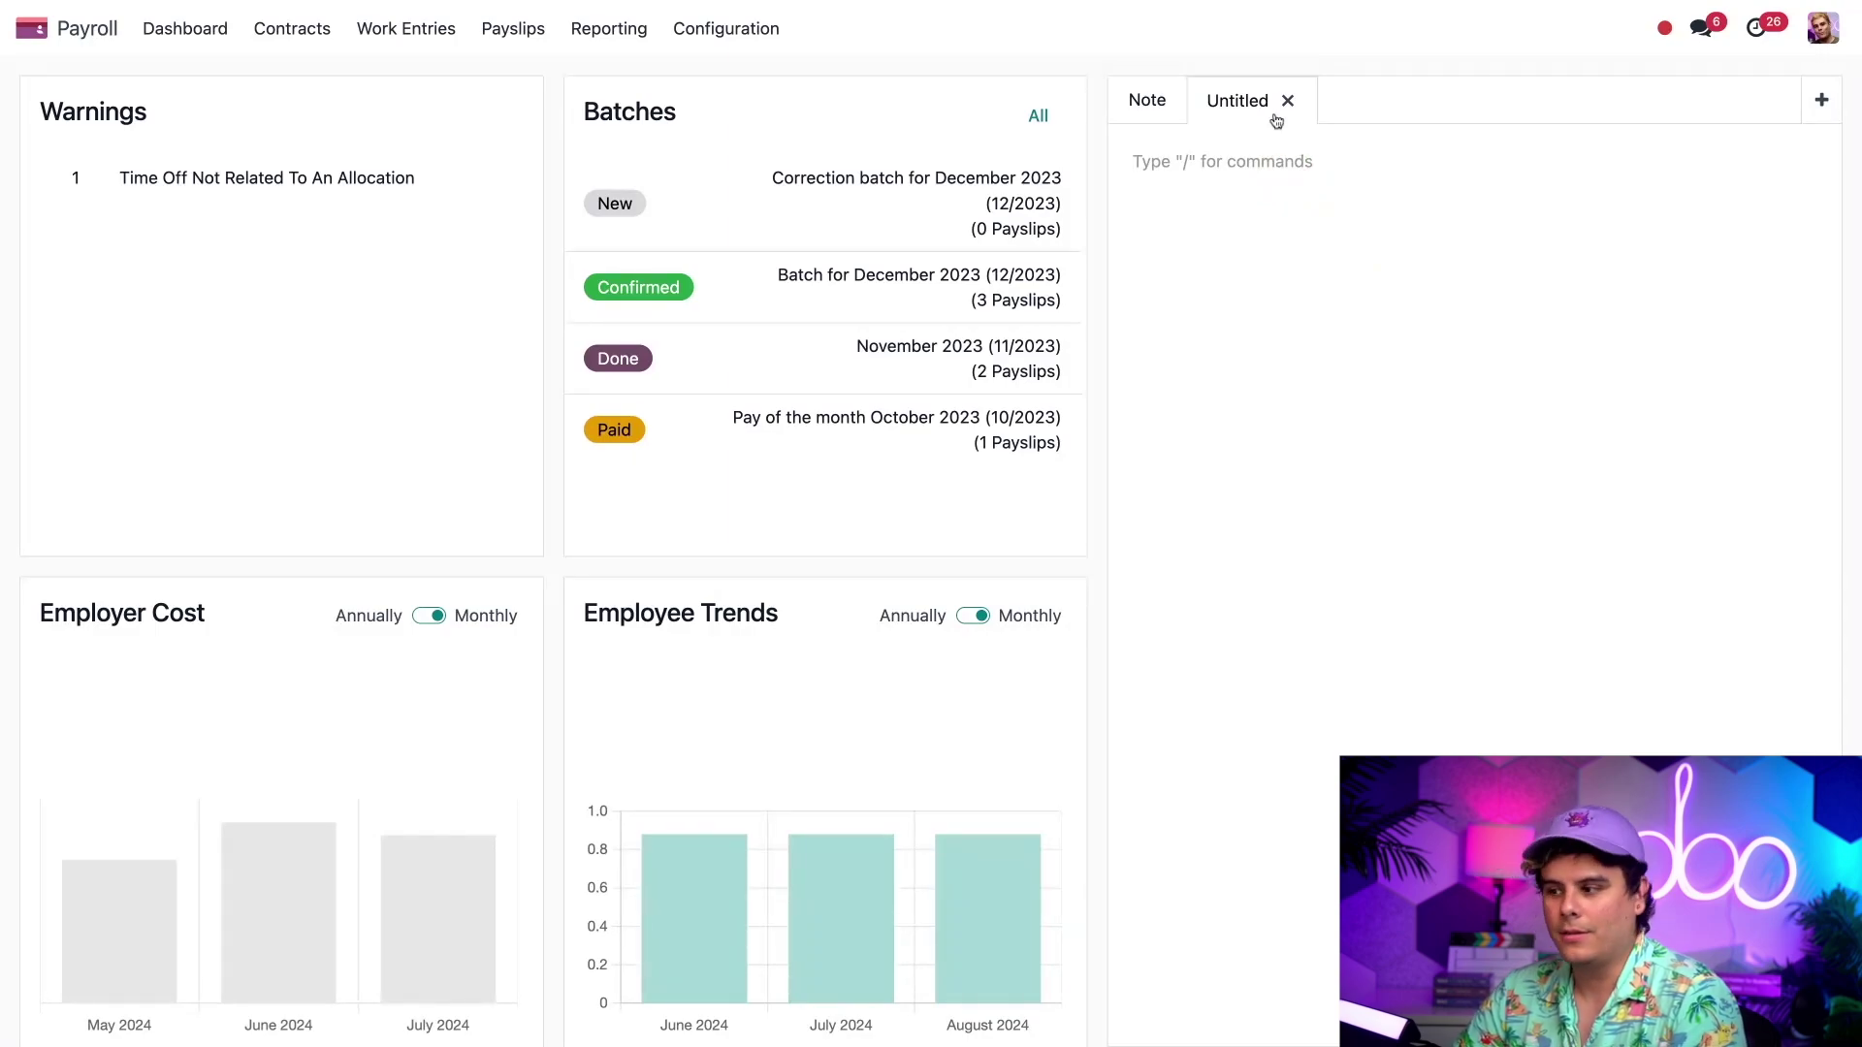
click(1245, 104)
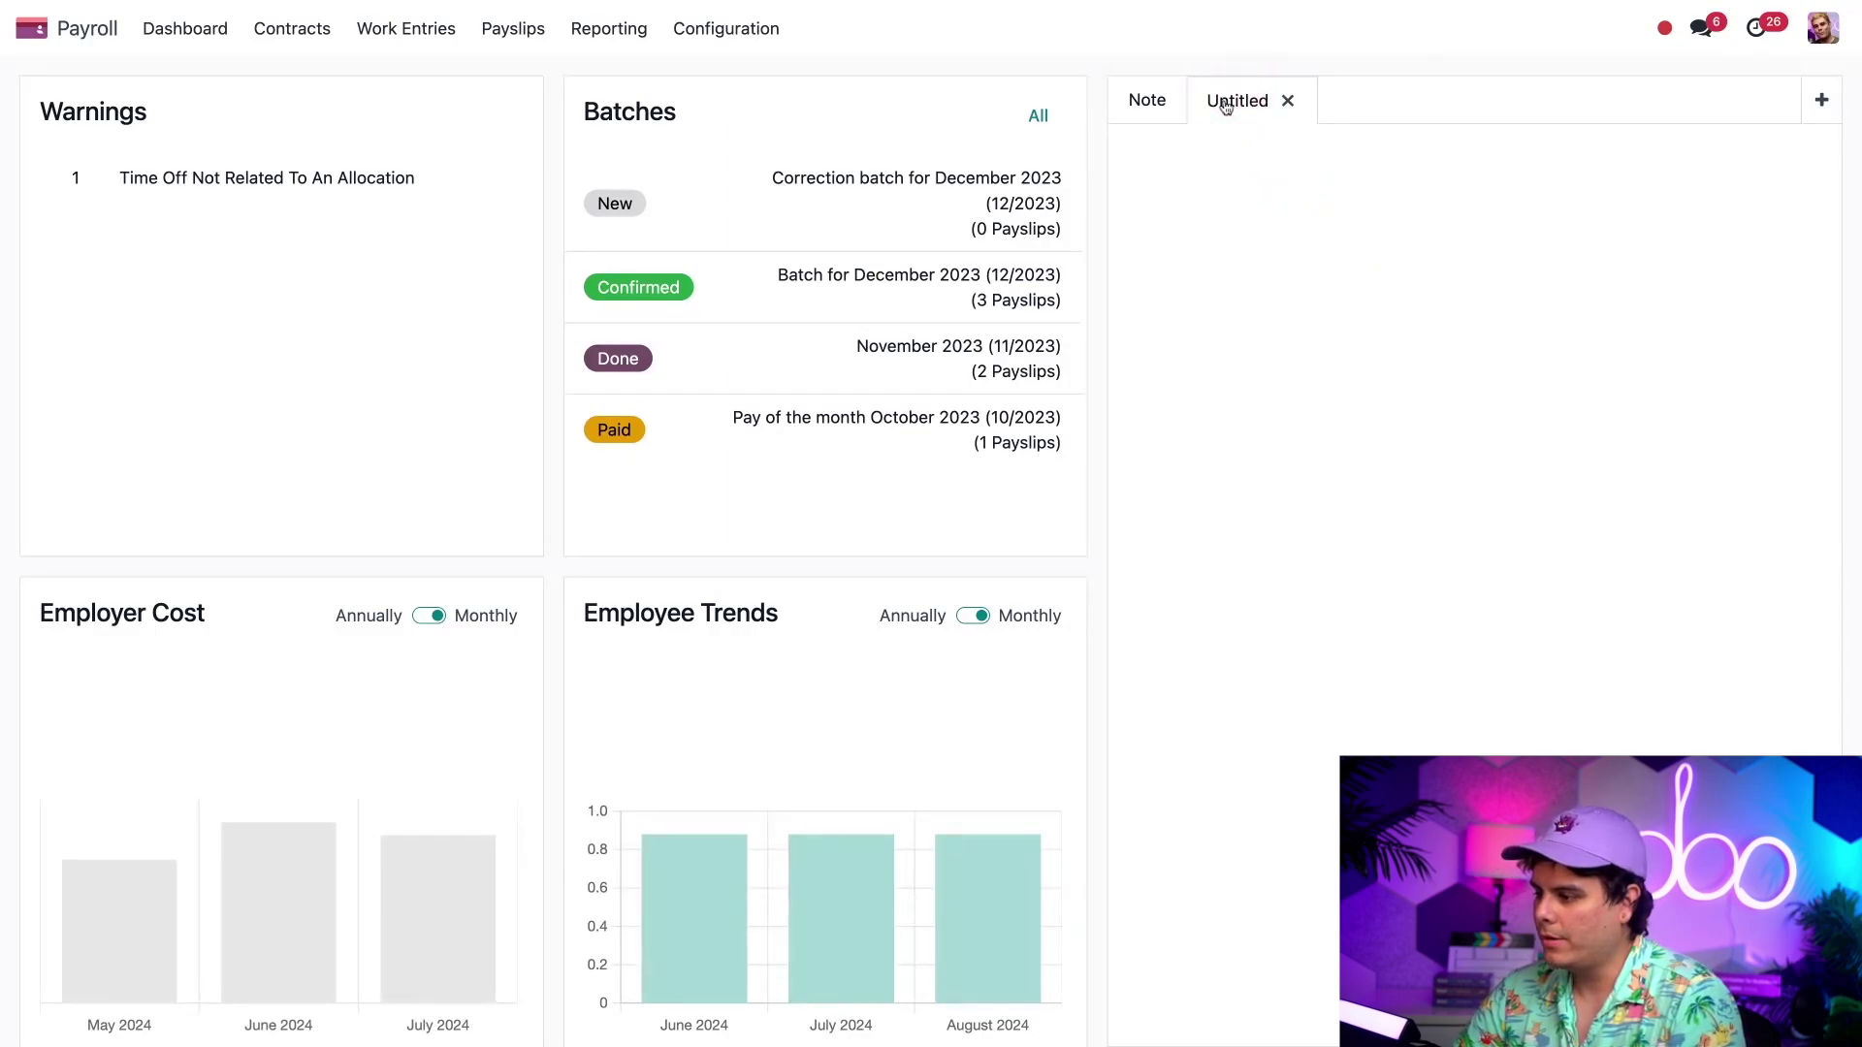
double_click(1226, 107)
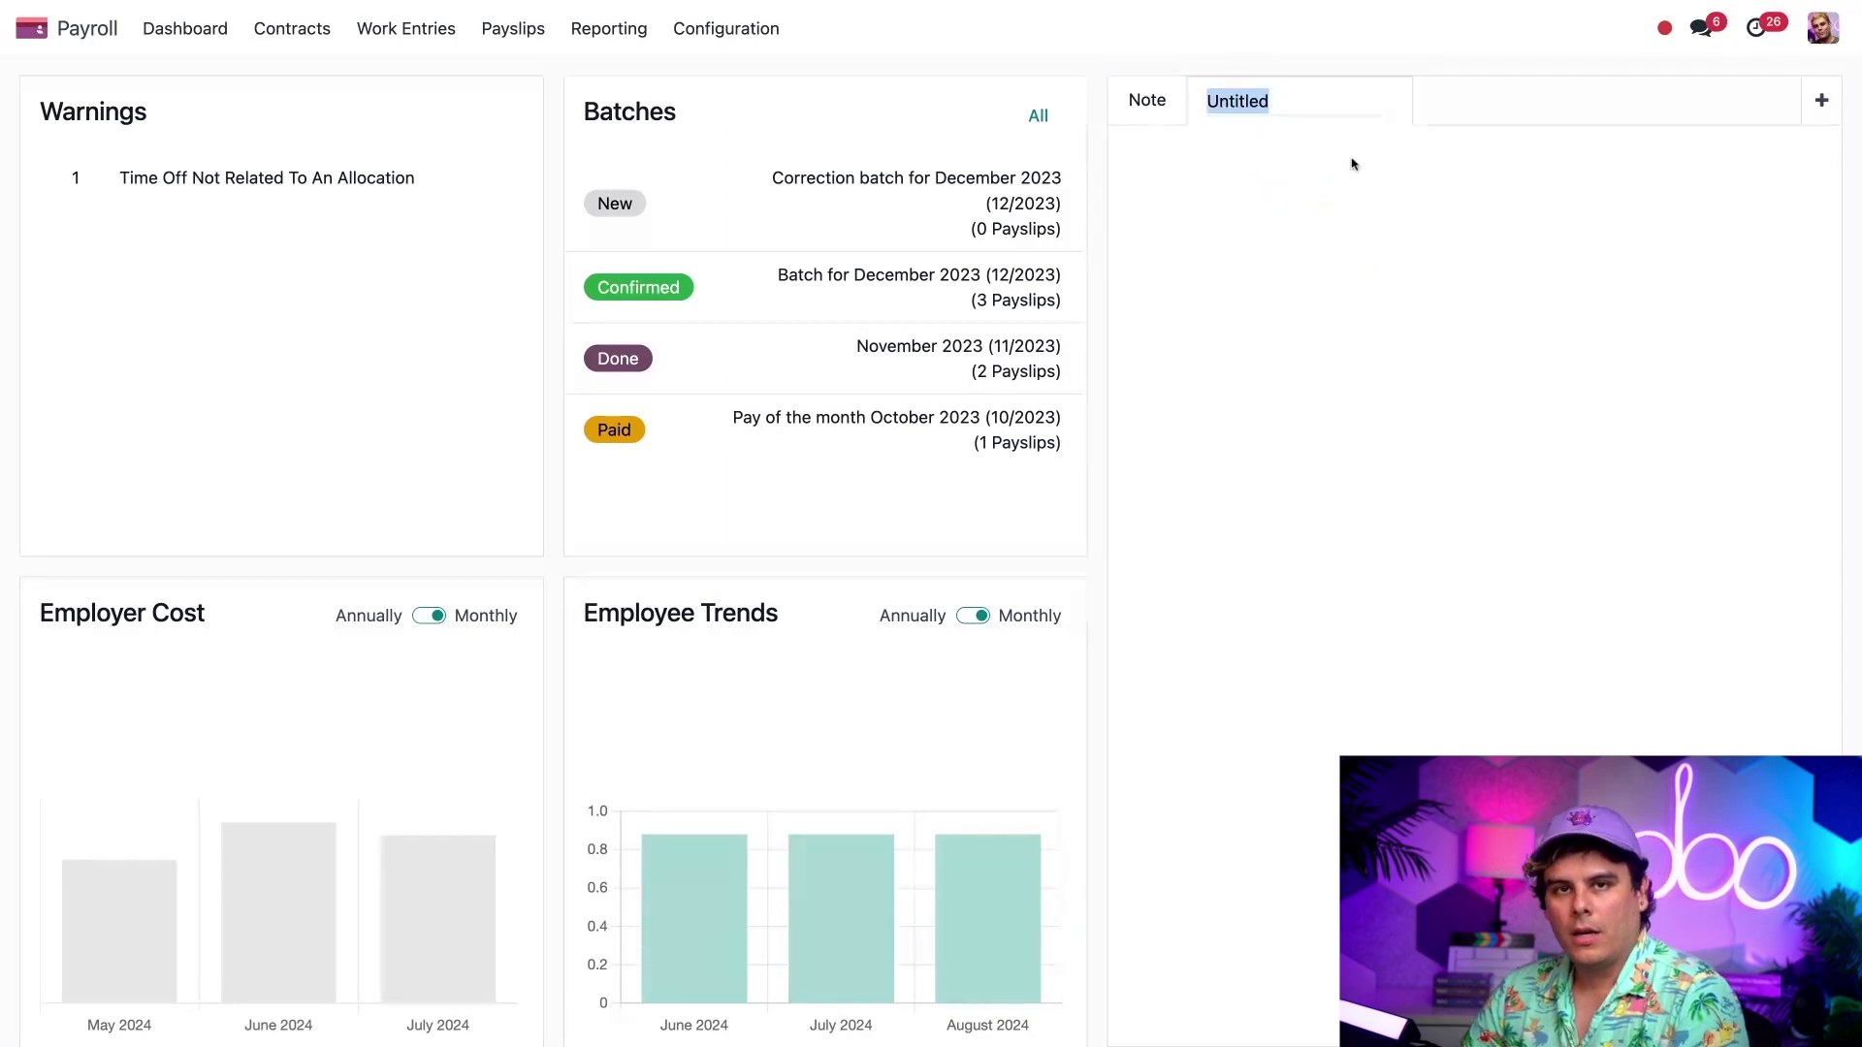
text(Managers)
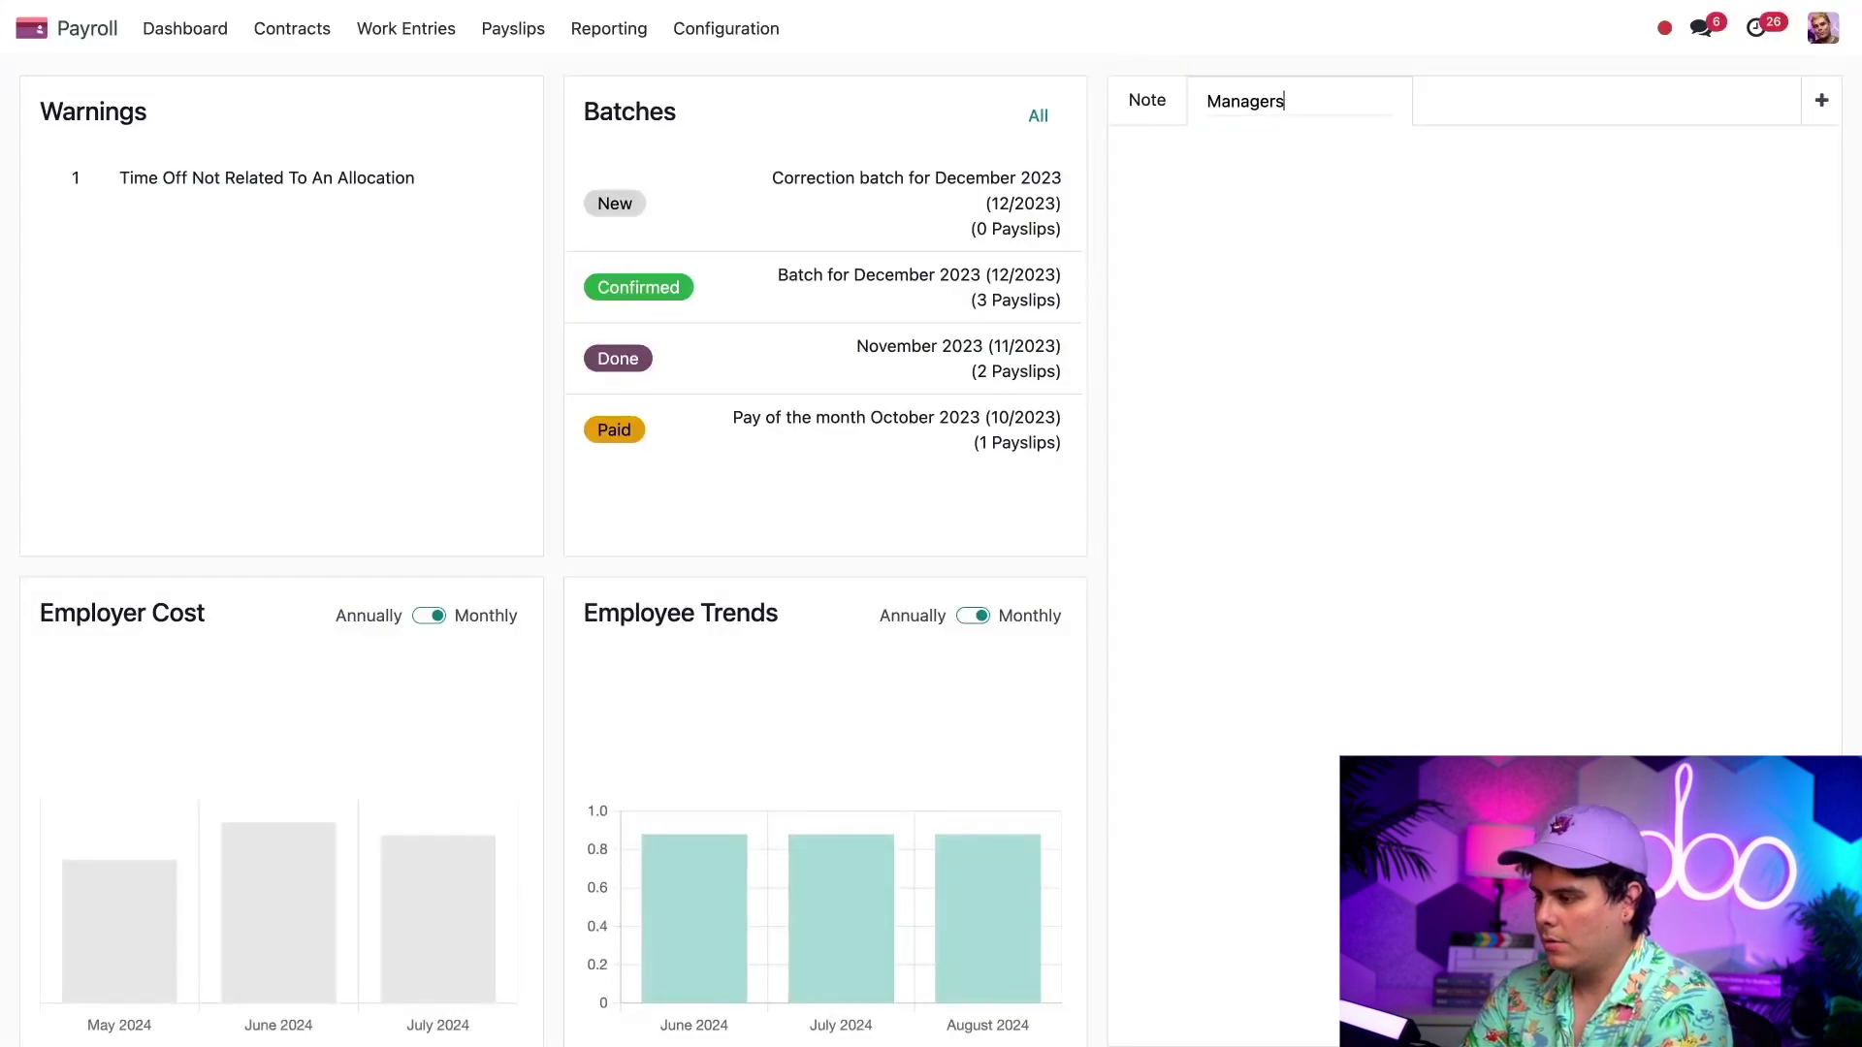
text( - Warning Update)
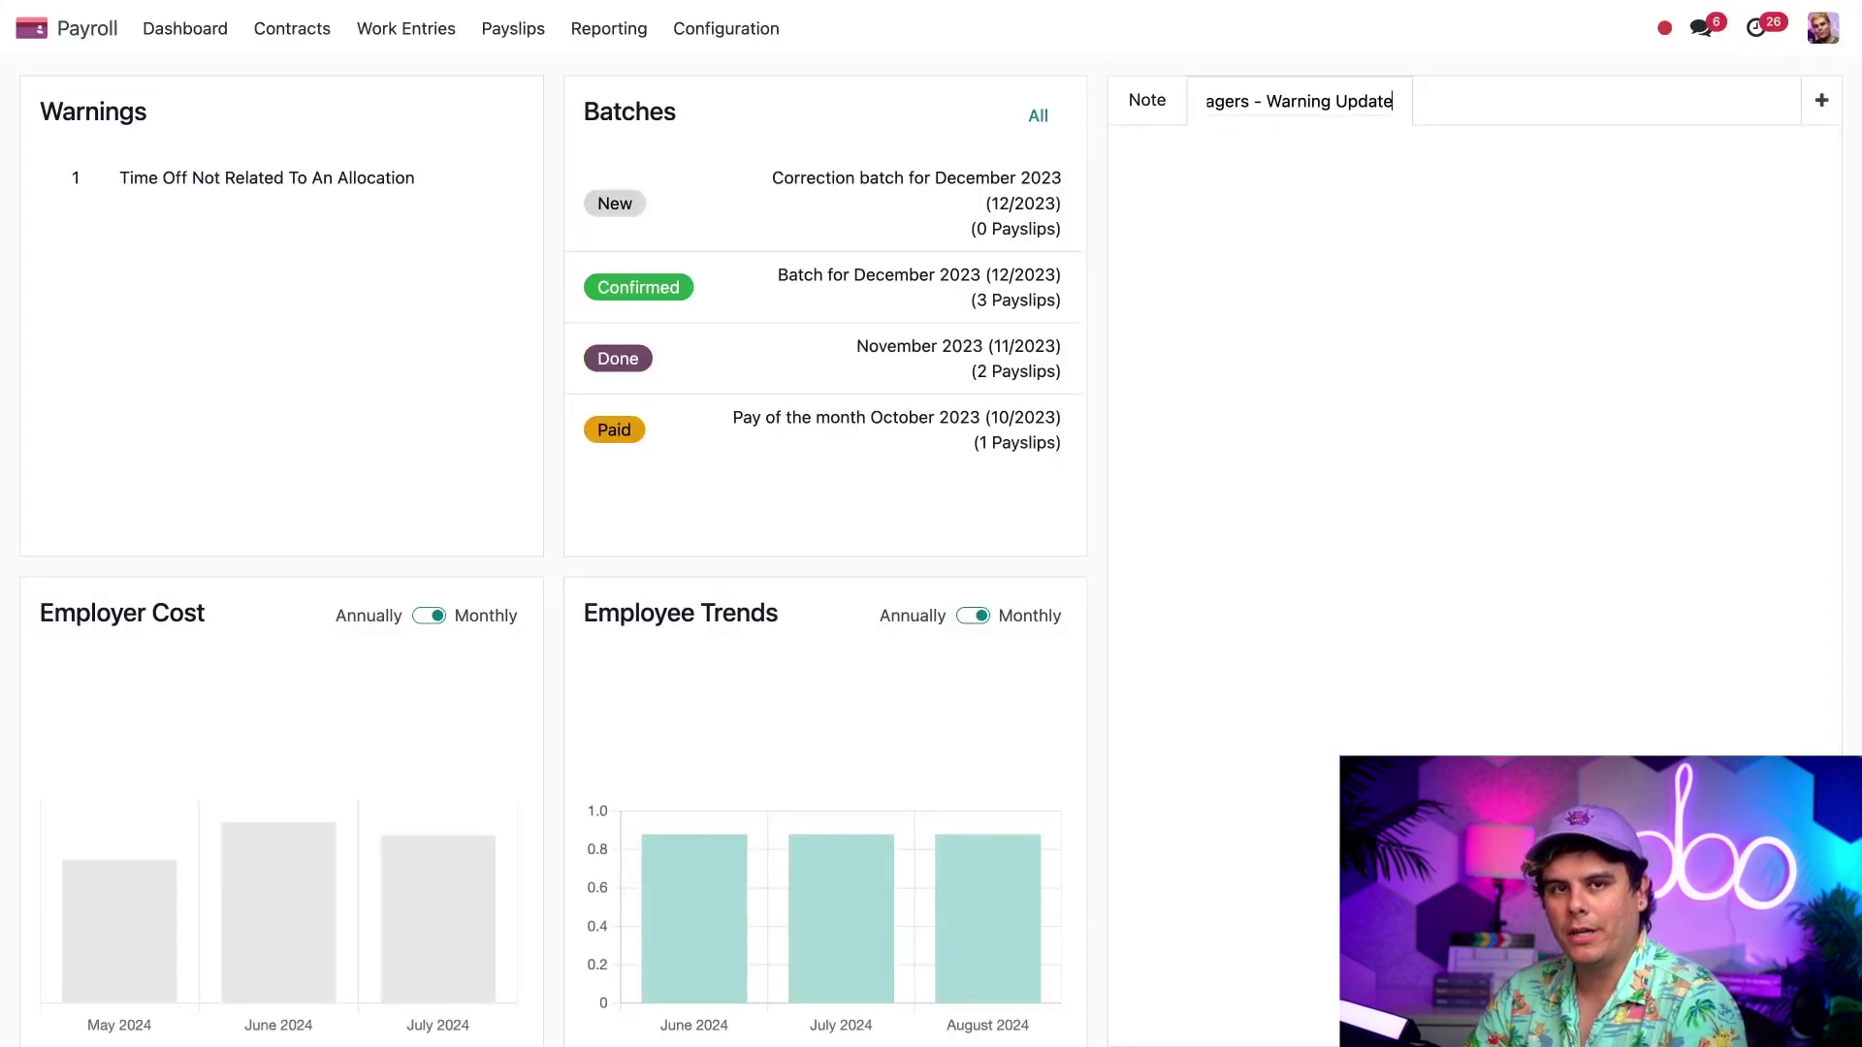
click(1327, 176)
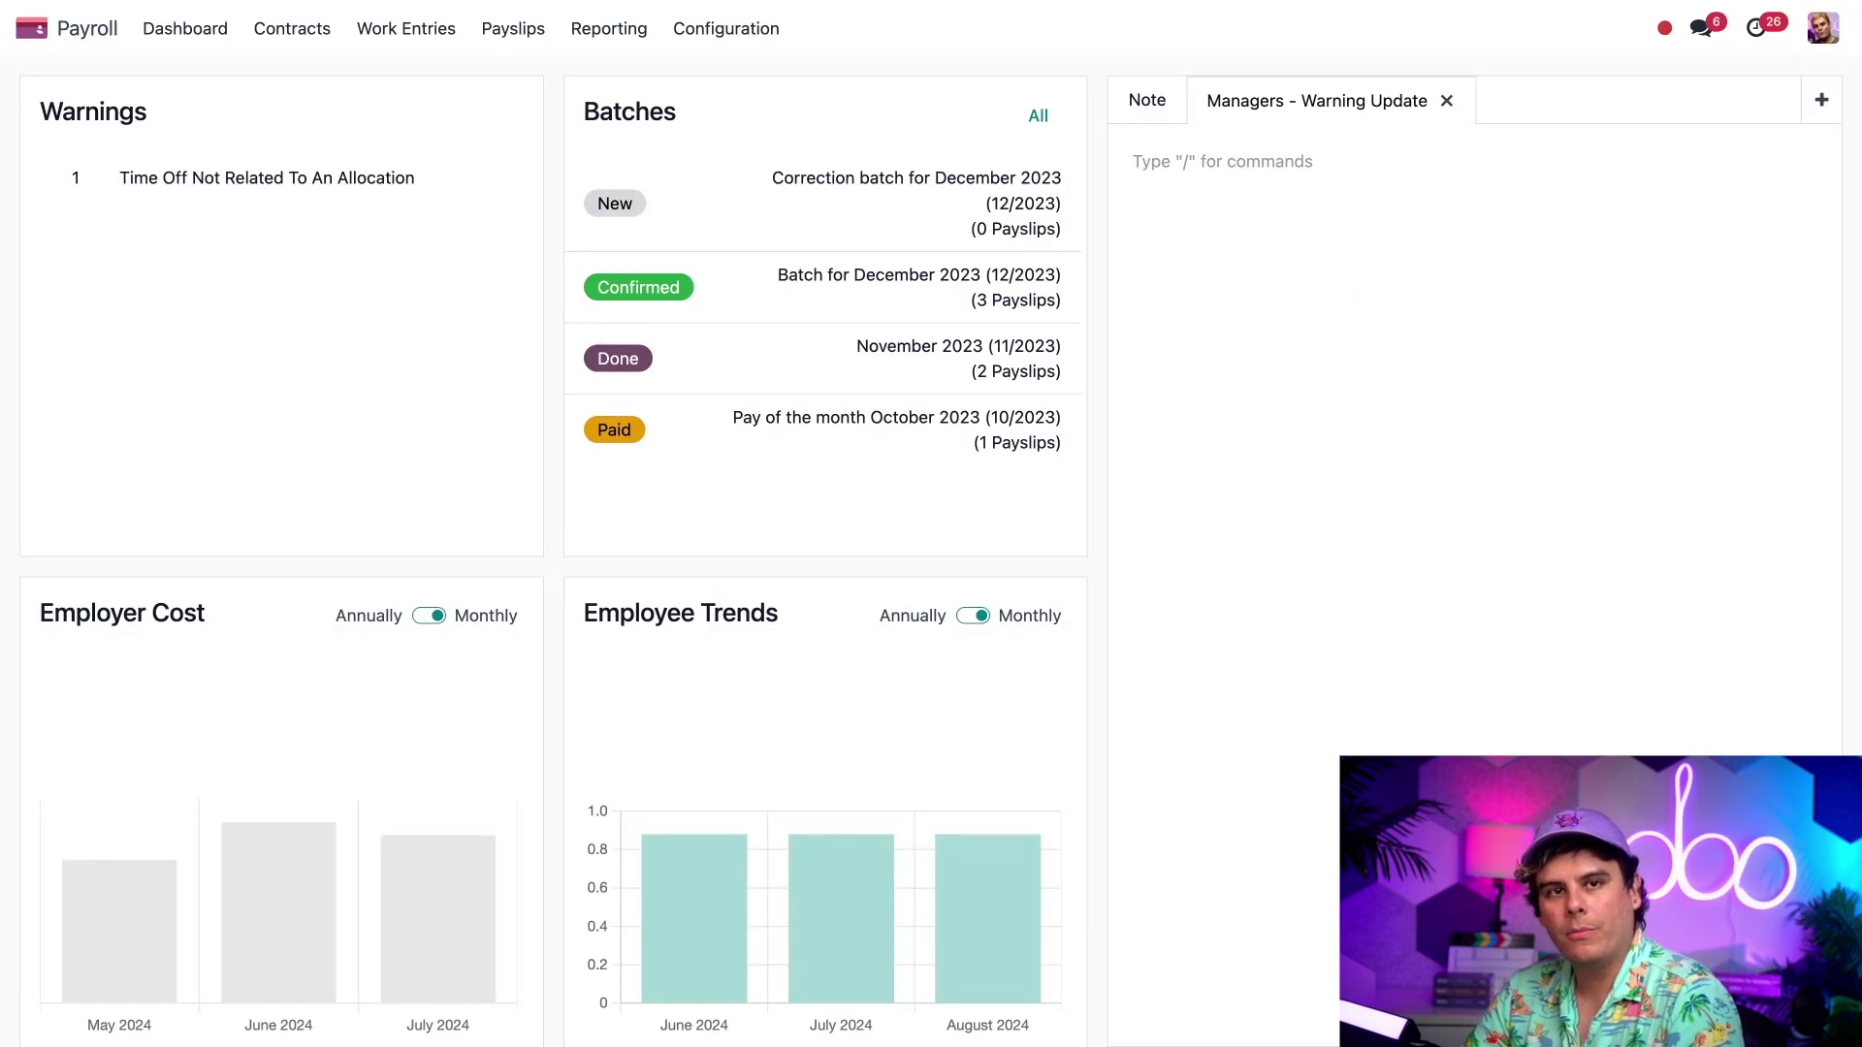
text(/)
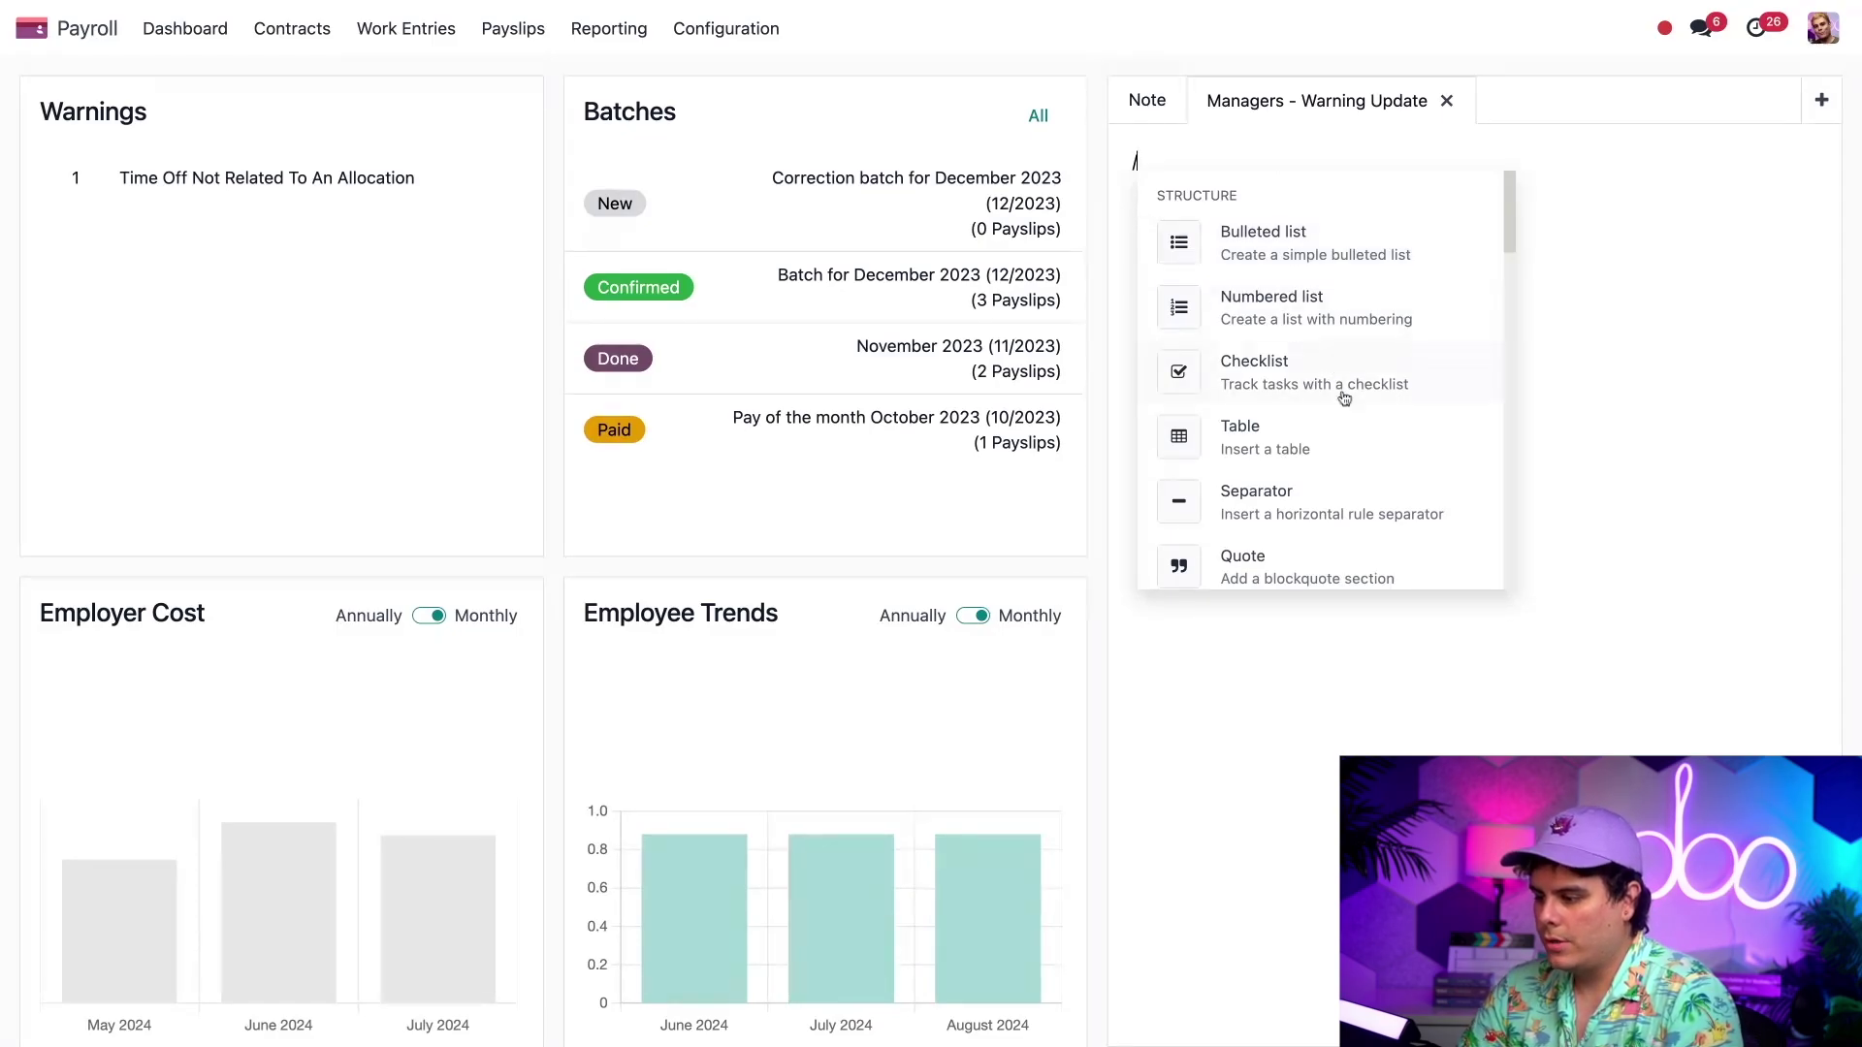
- Choose ChatGPT under AI Tools in the slash-command menu
scroll(1346, 504, down, 4)
scroll(1350, 506, down, 6)
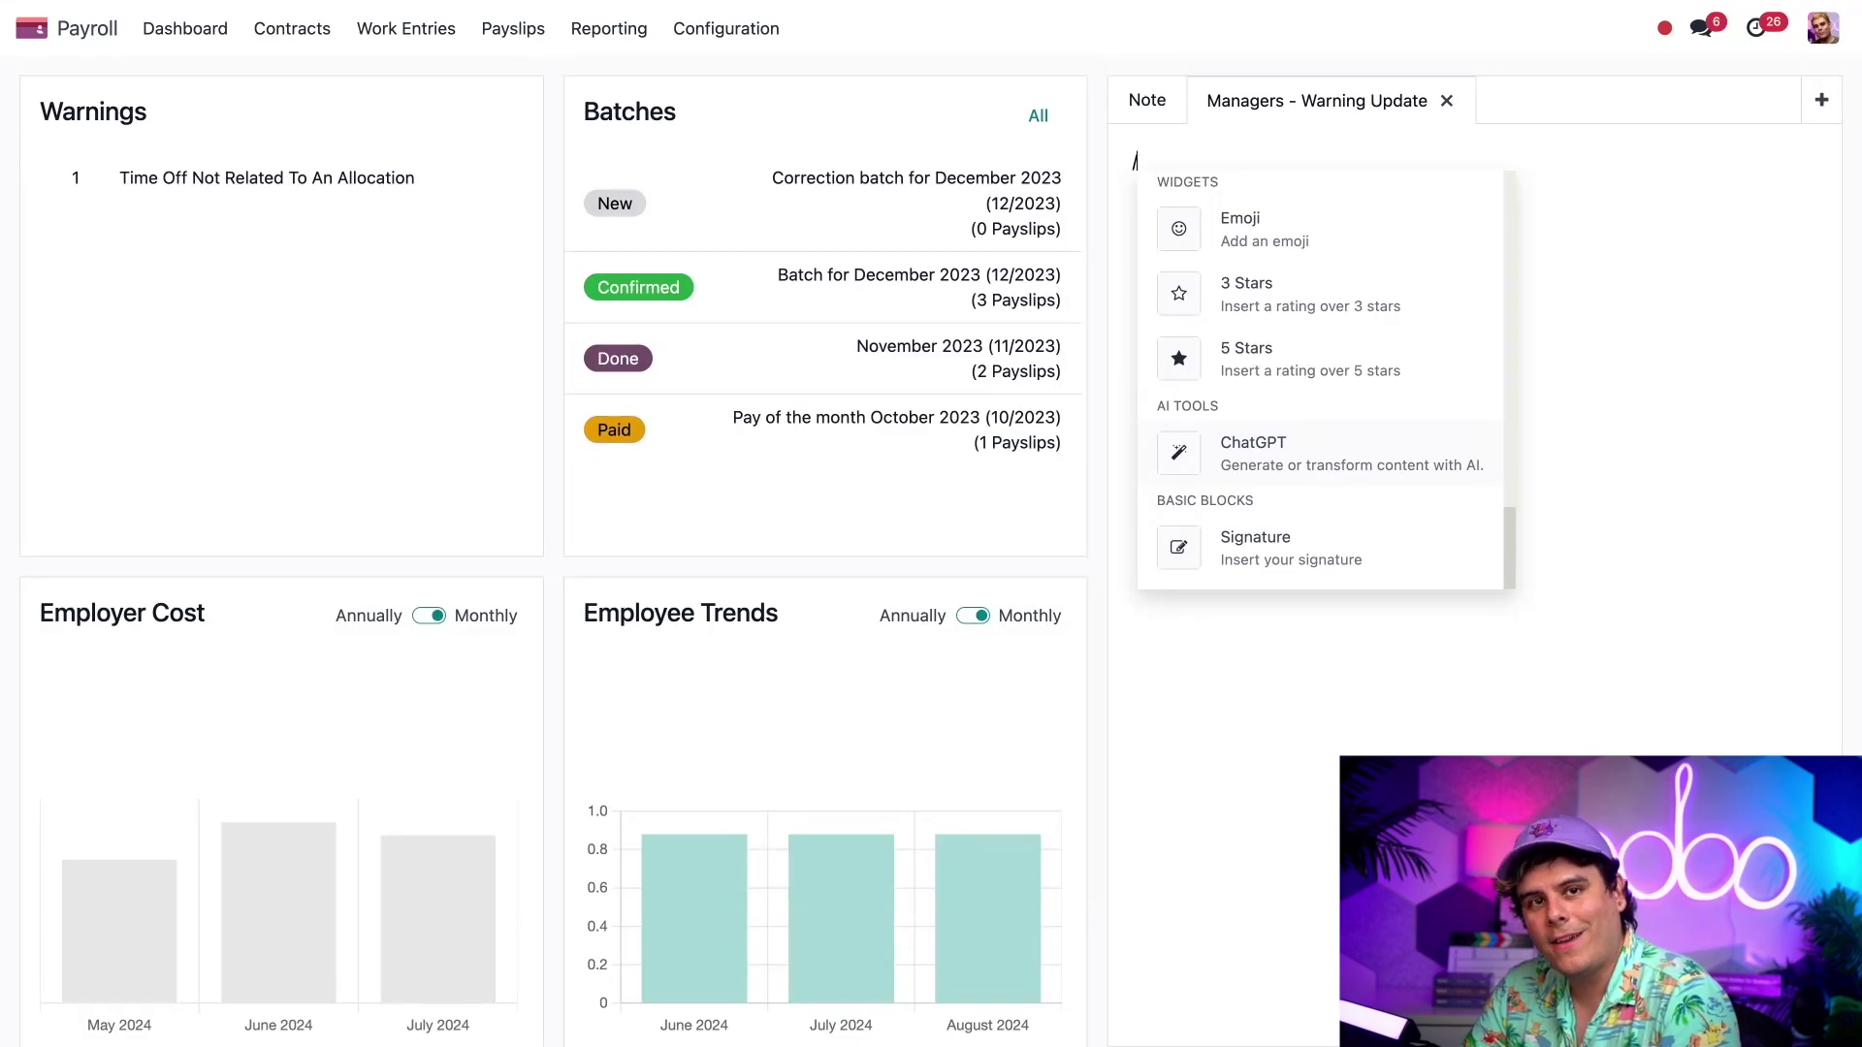
scroll(1364, 403, up, 10)
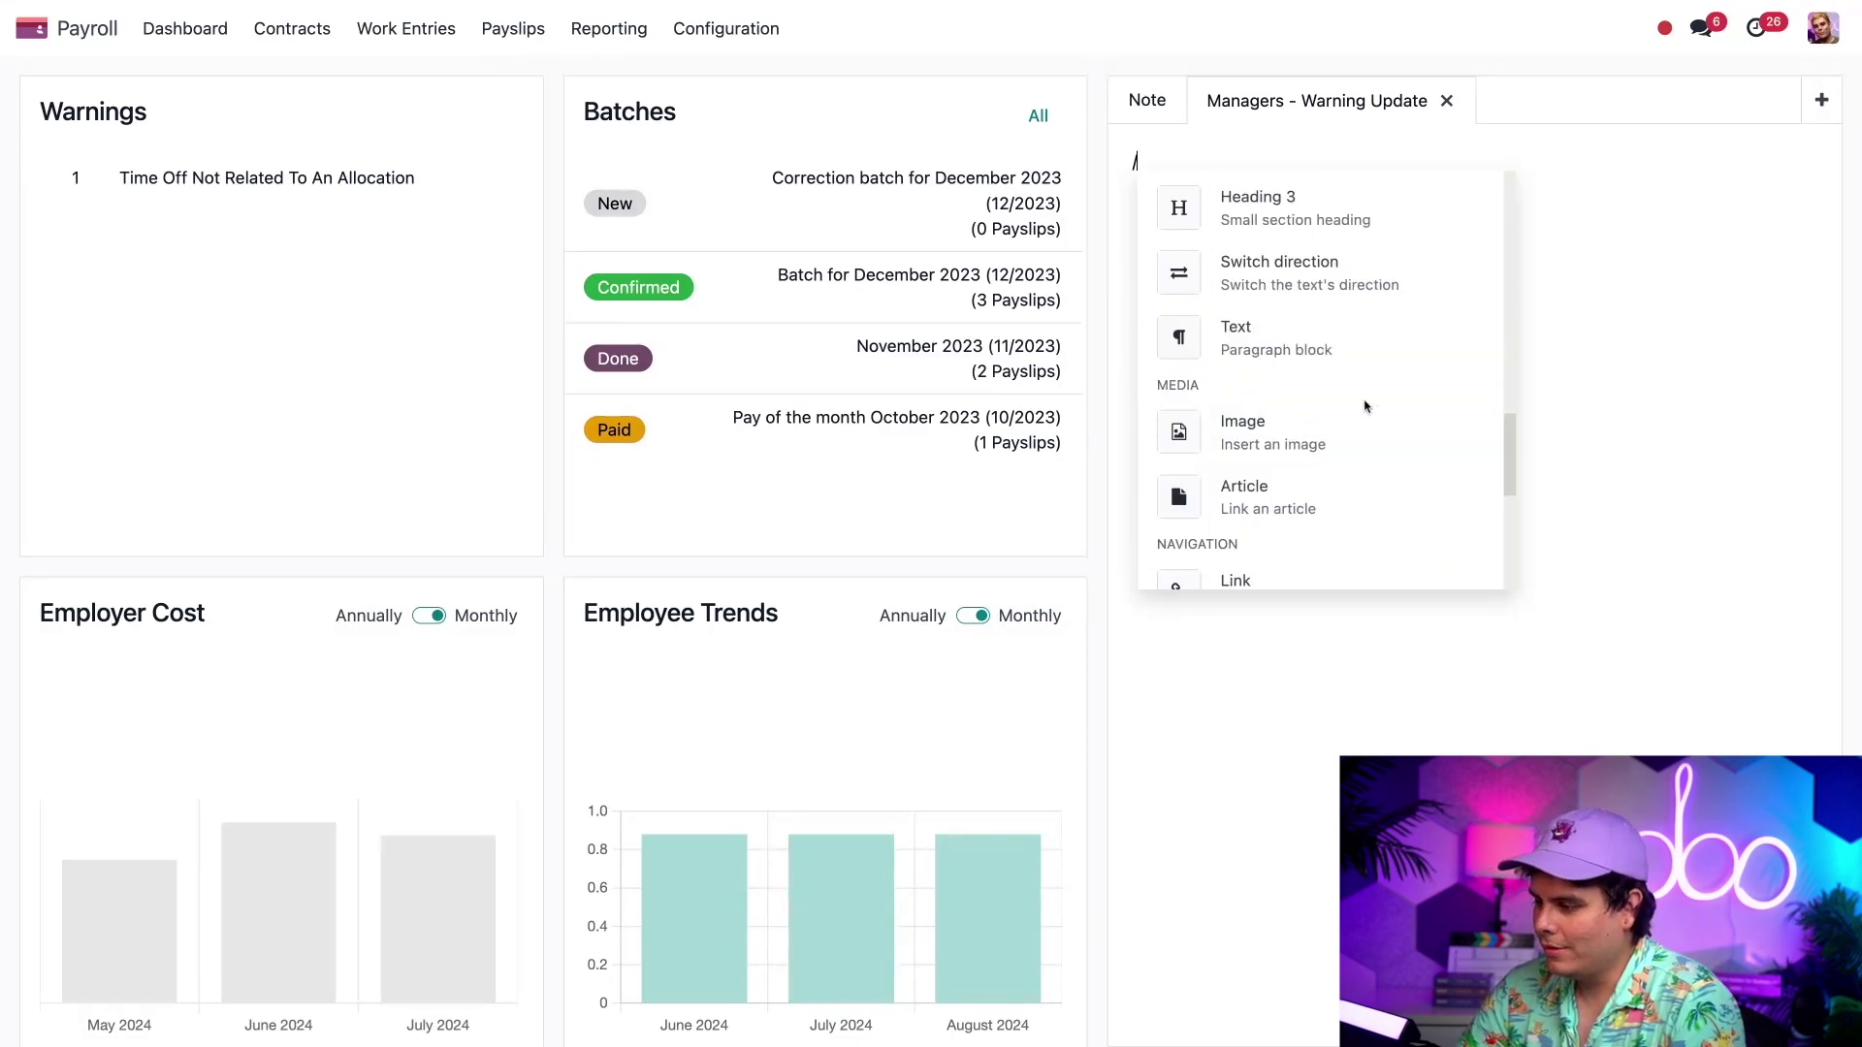
scroll(1364, 404, down, 4)
scroll(1366, 405, down, 10)
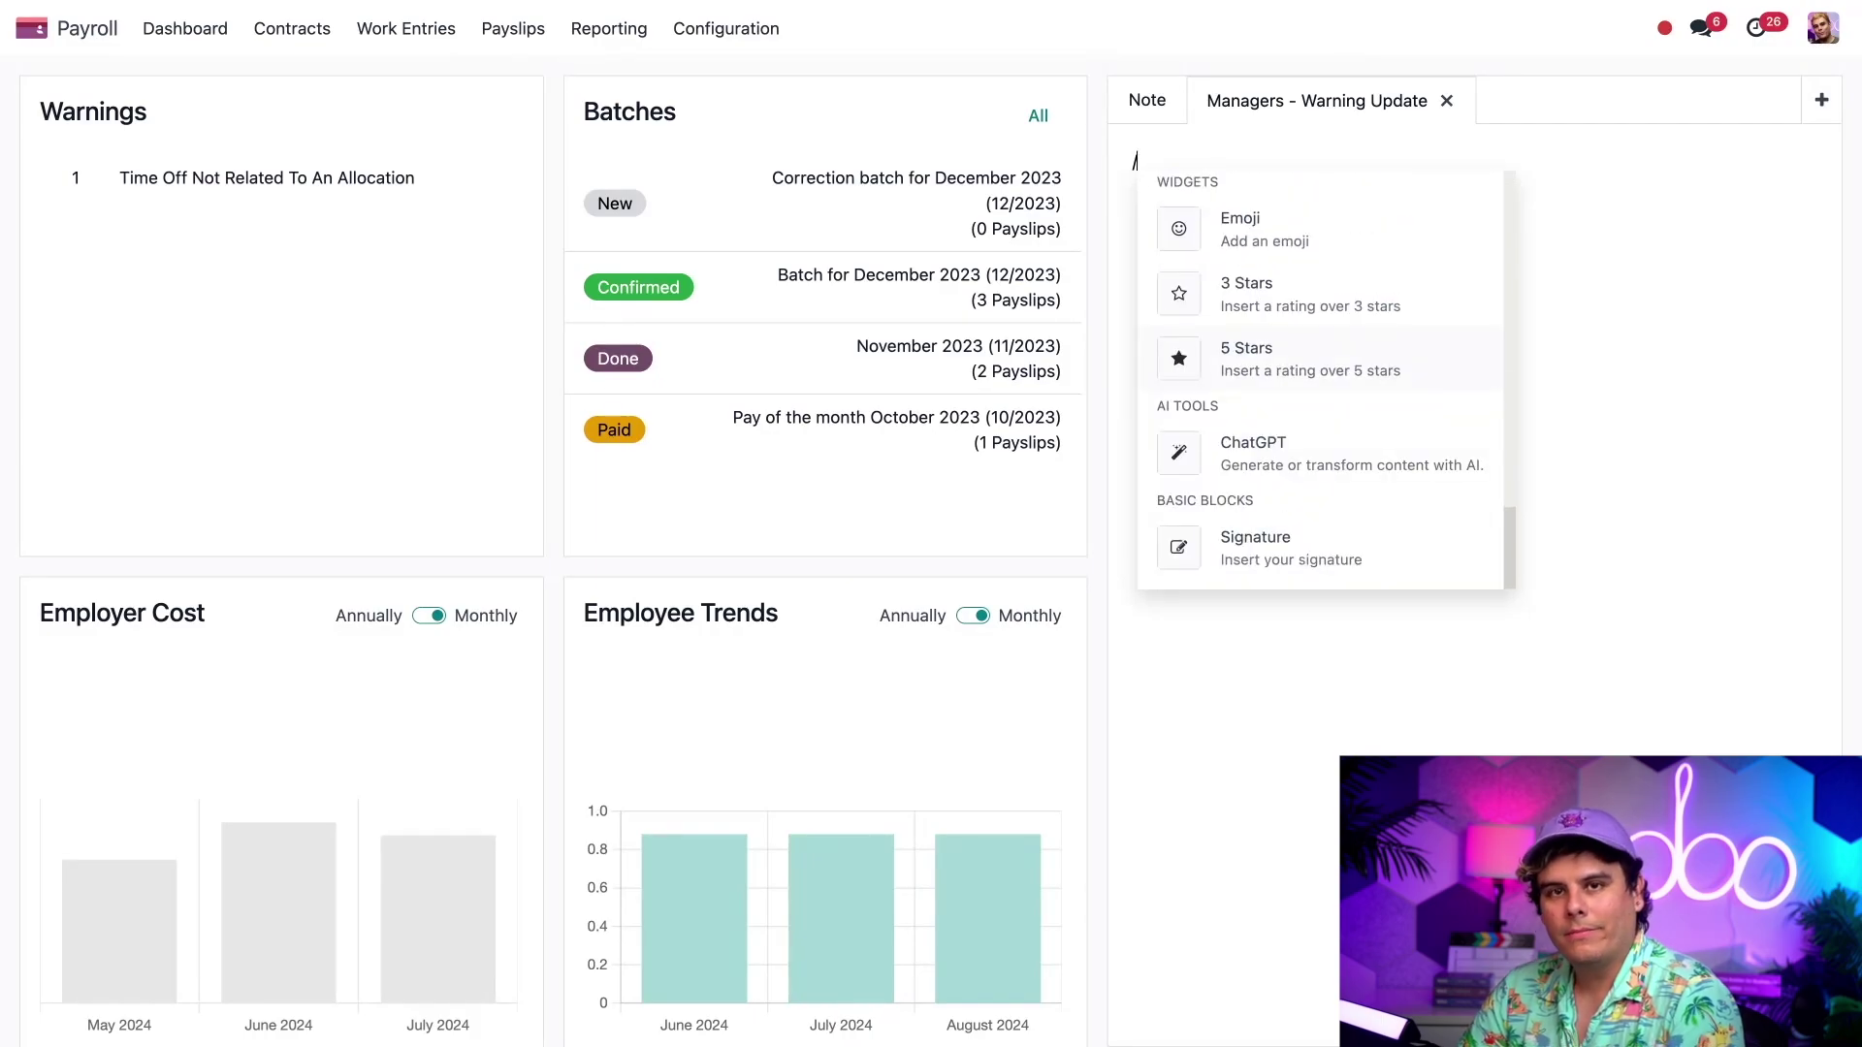
click(1345, 466)
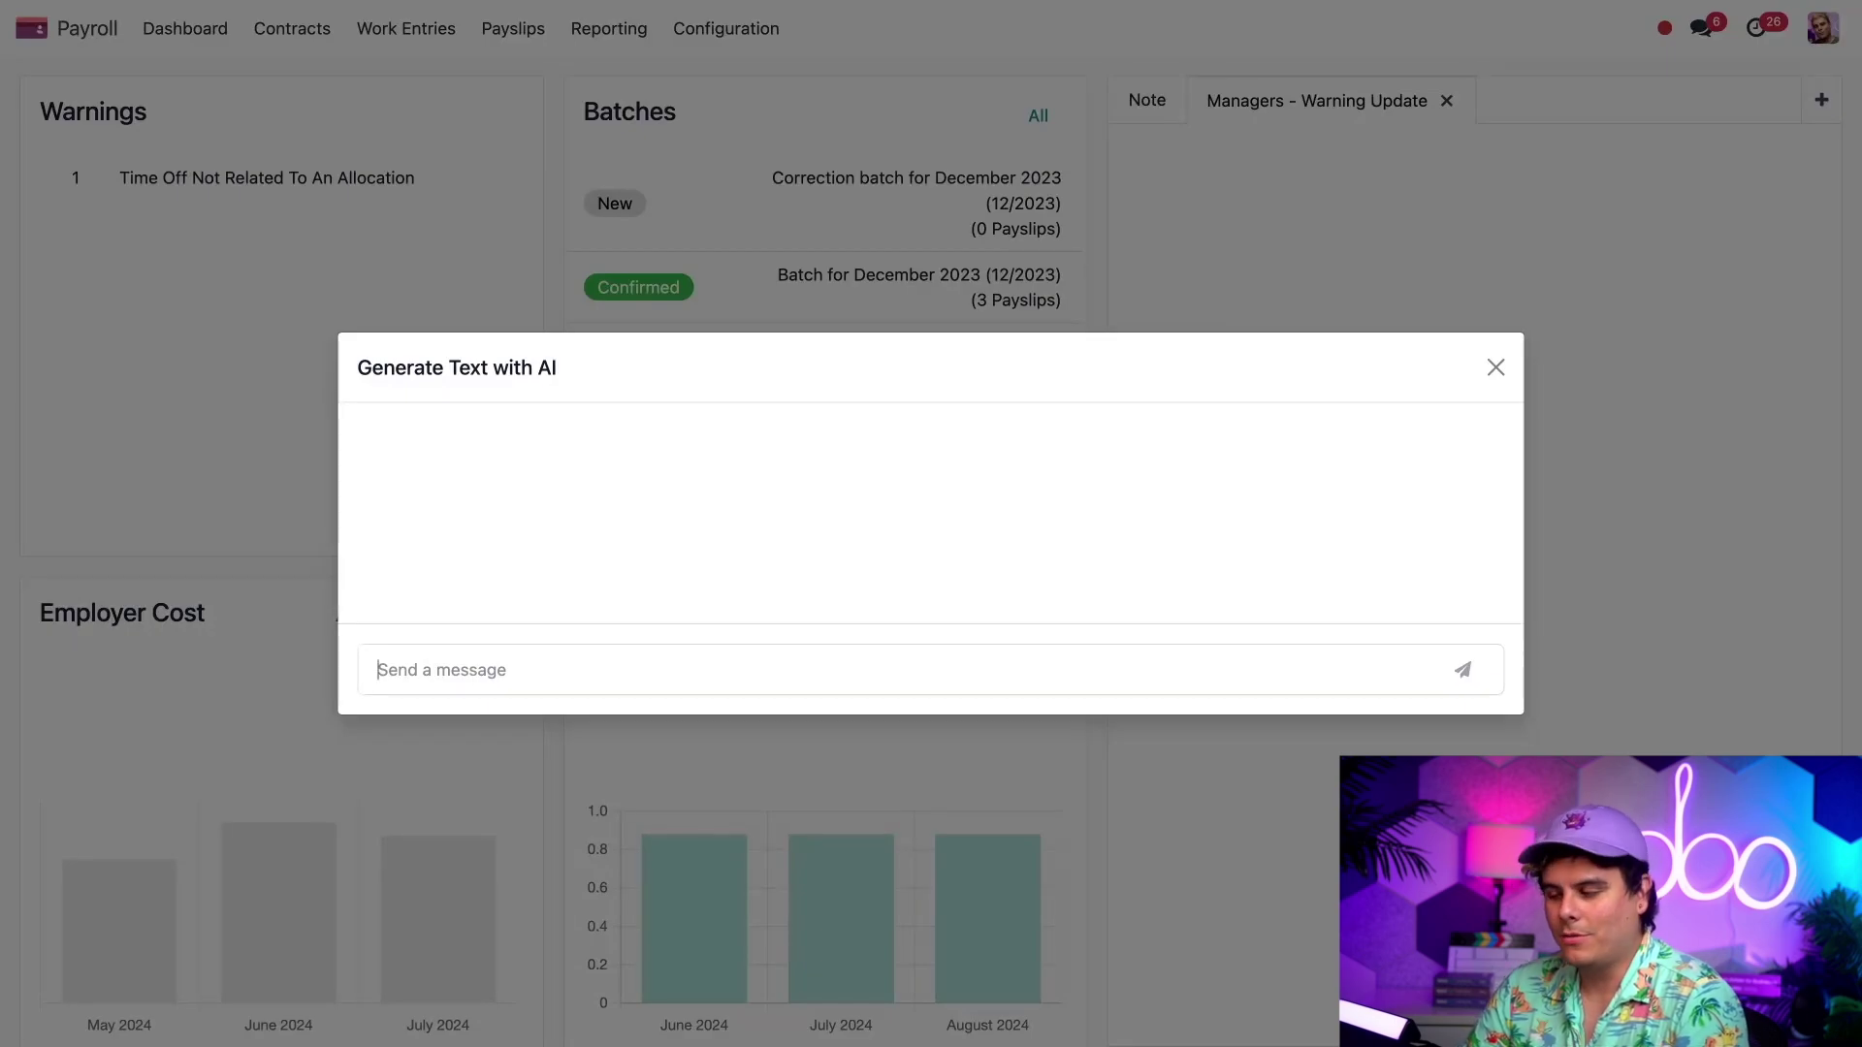
- Prompt the AI to tell managers payroll warnings are handled and paychecks can proceed, then insert its reply
text(Tell the ma)
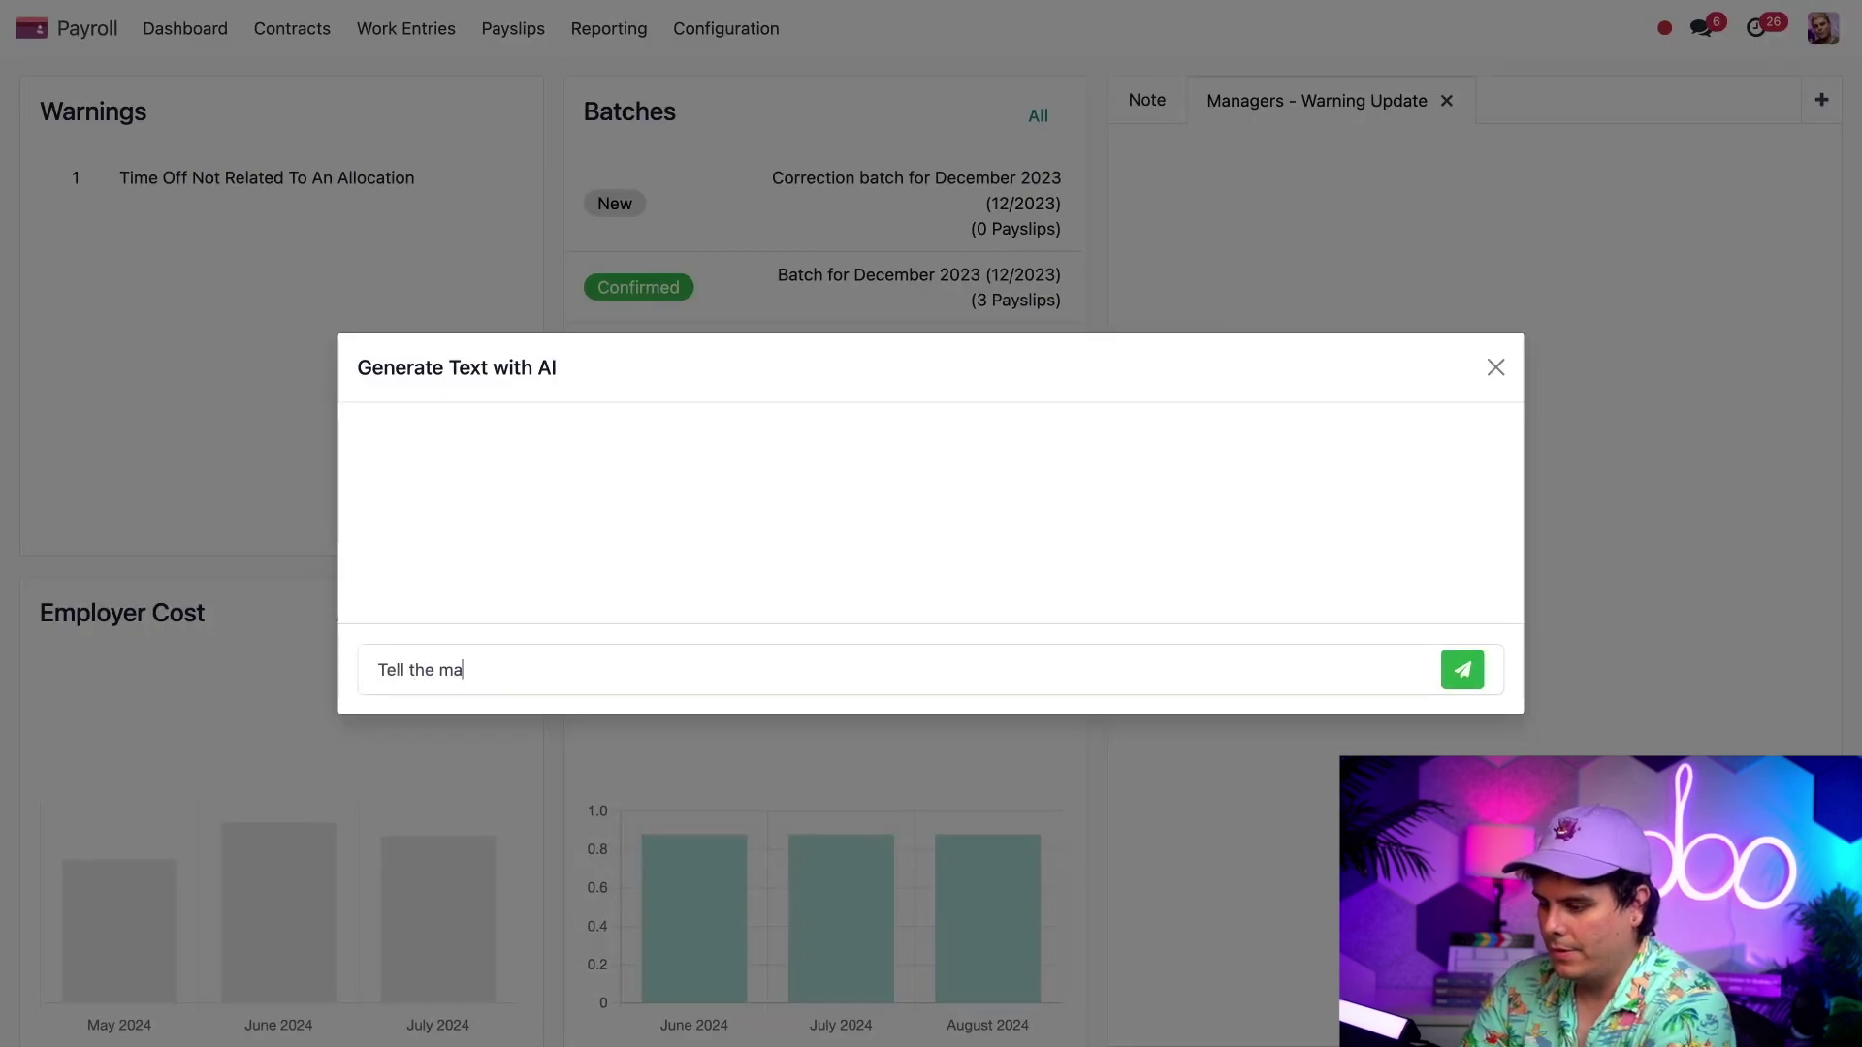
text(nagers )
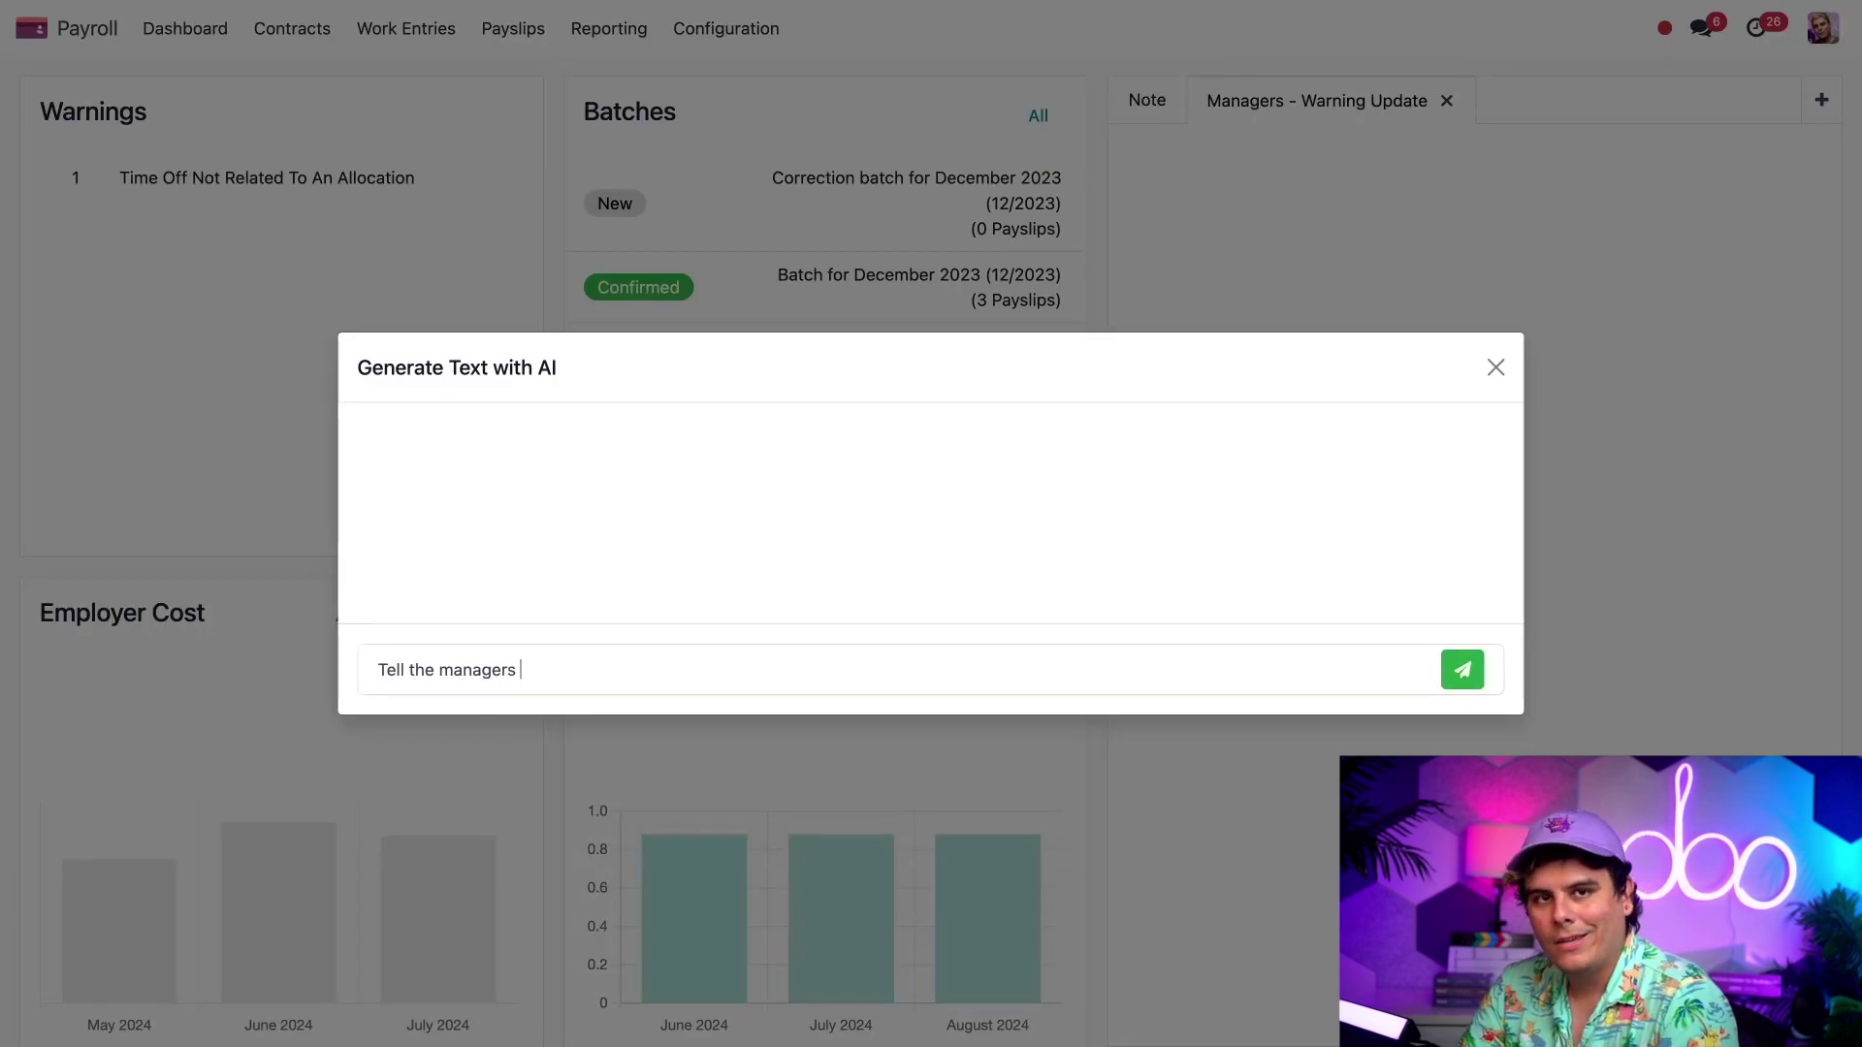
text(i took care o)
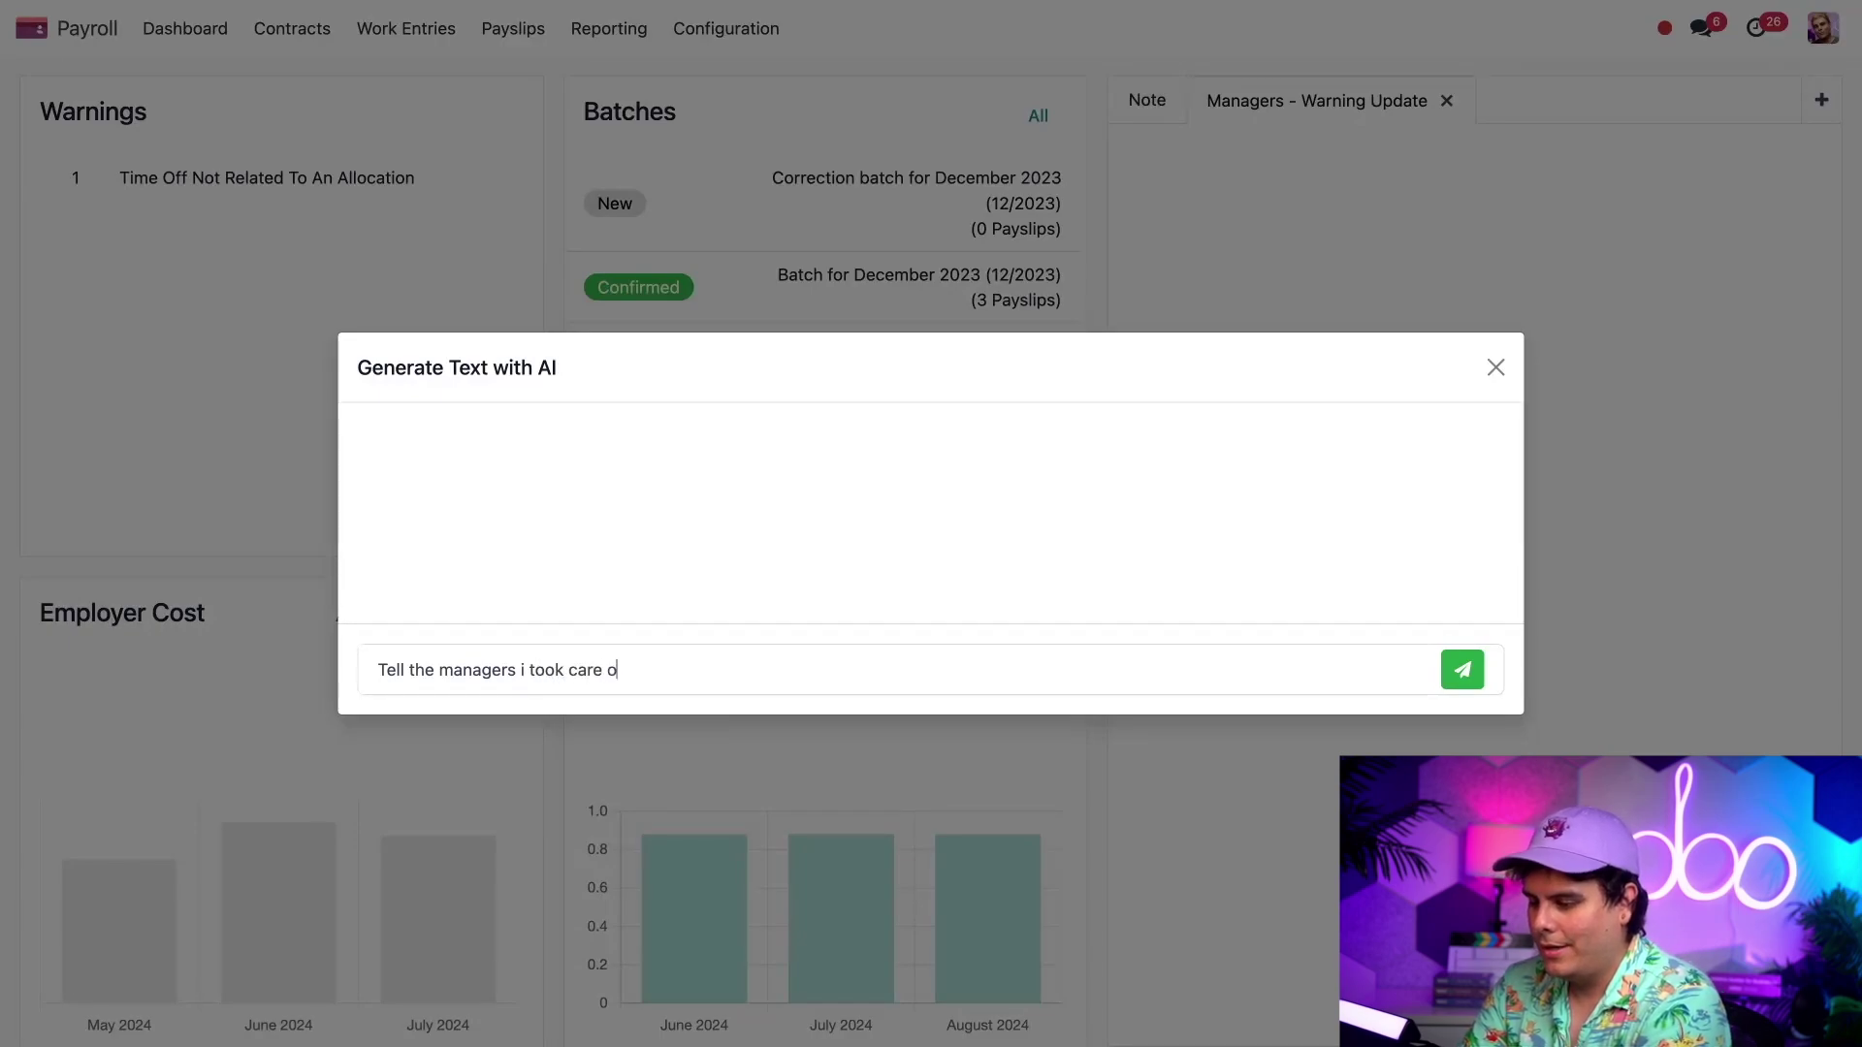
text(f all pay)
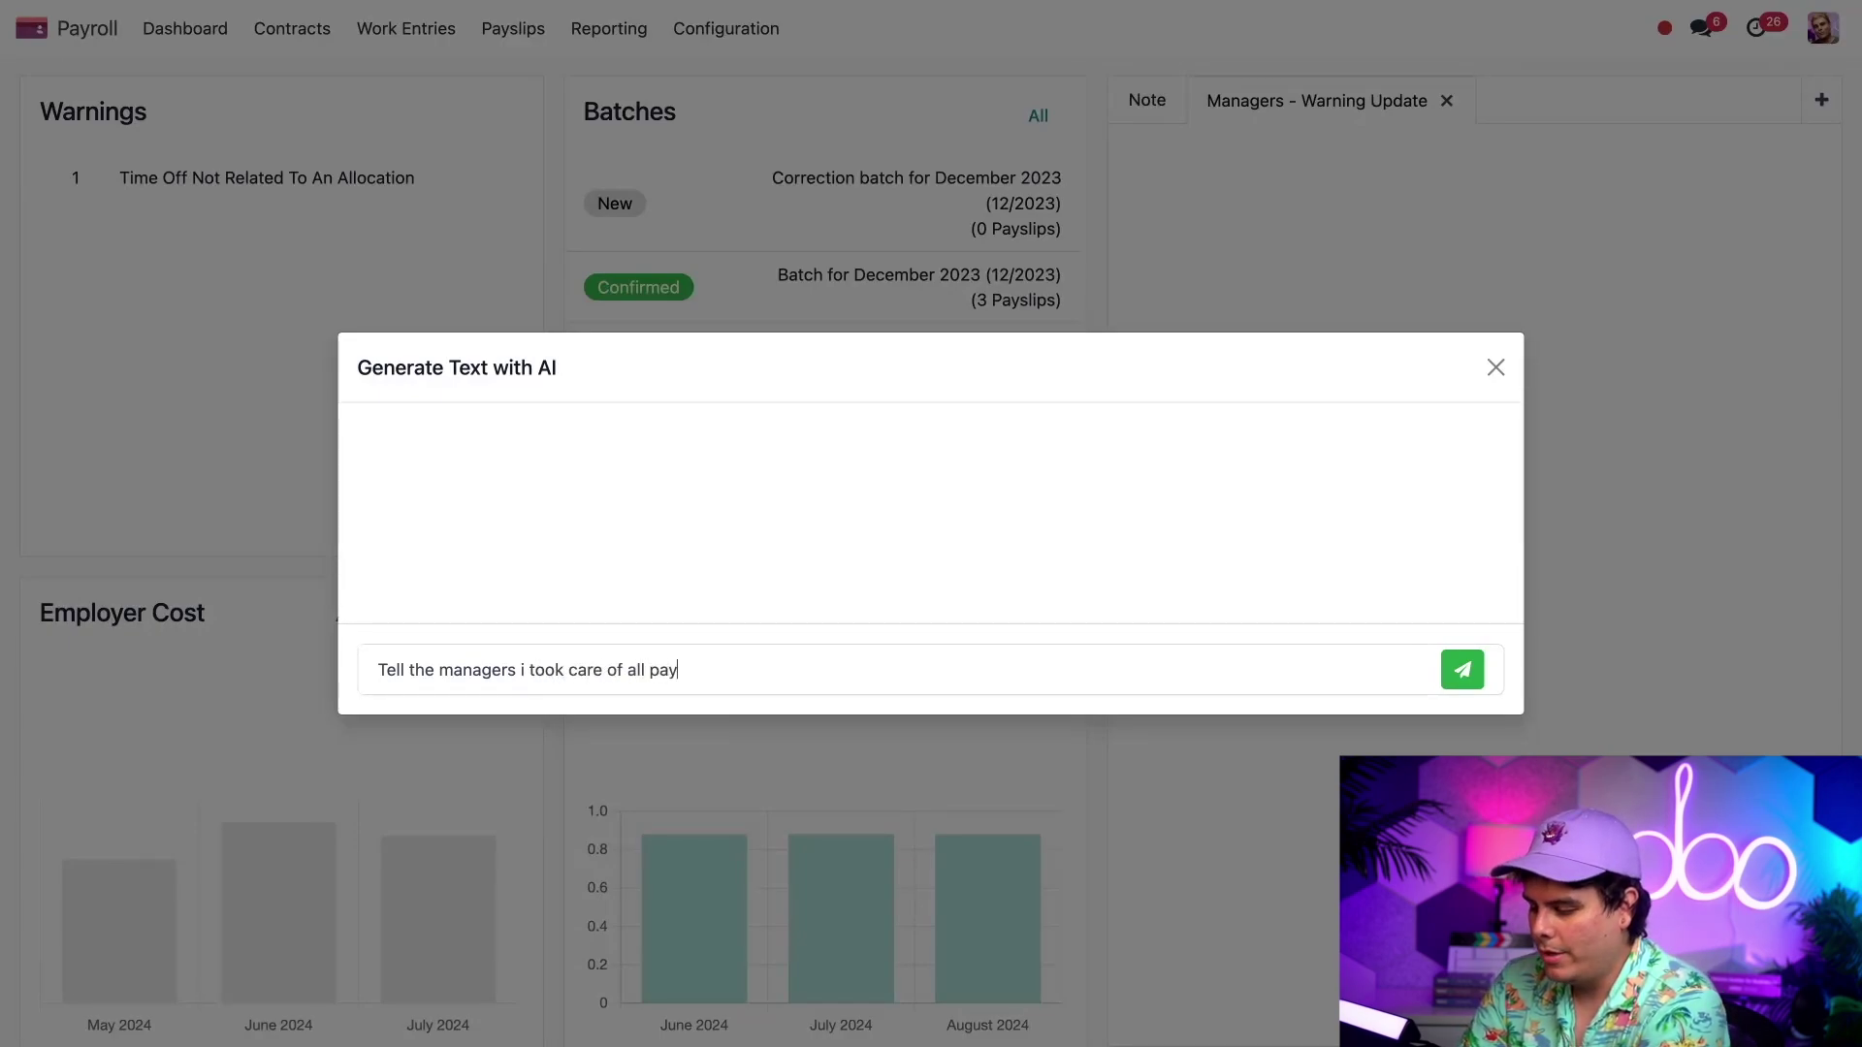
text(roll warnings )
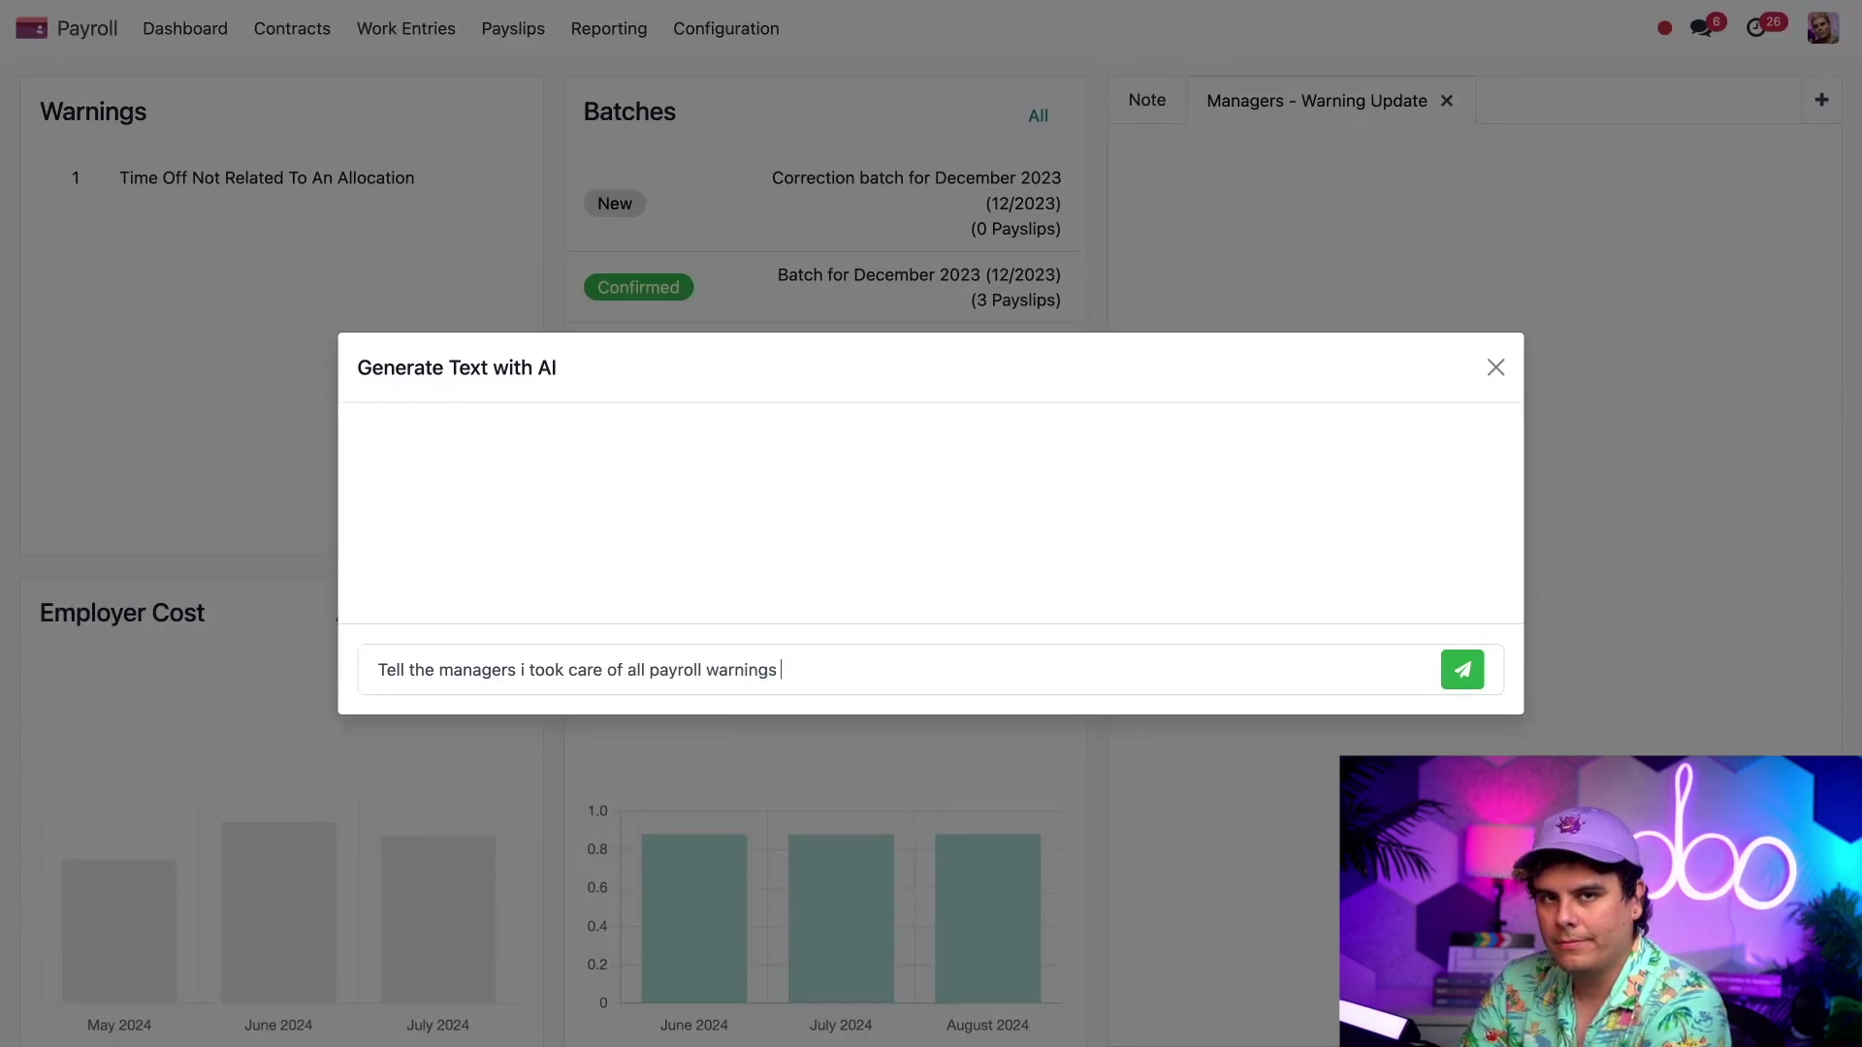
text(and )
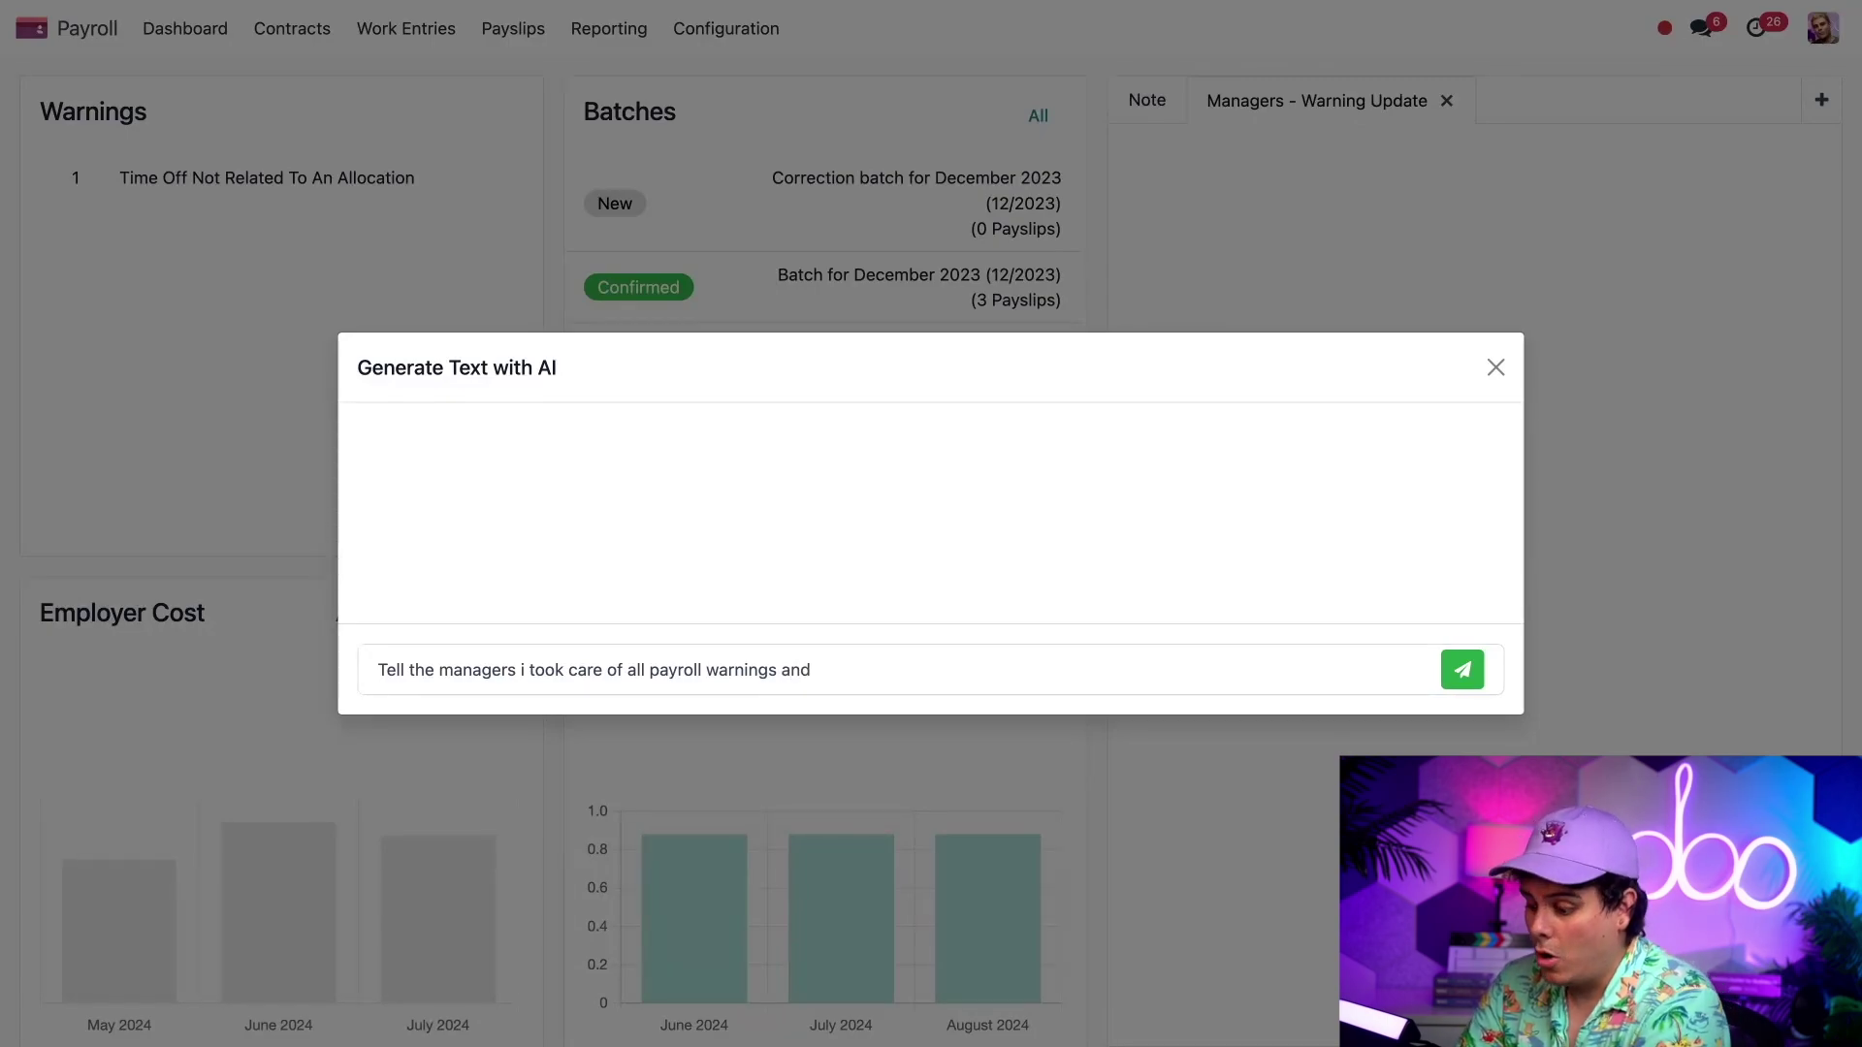
text(payched)
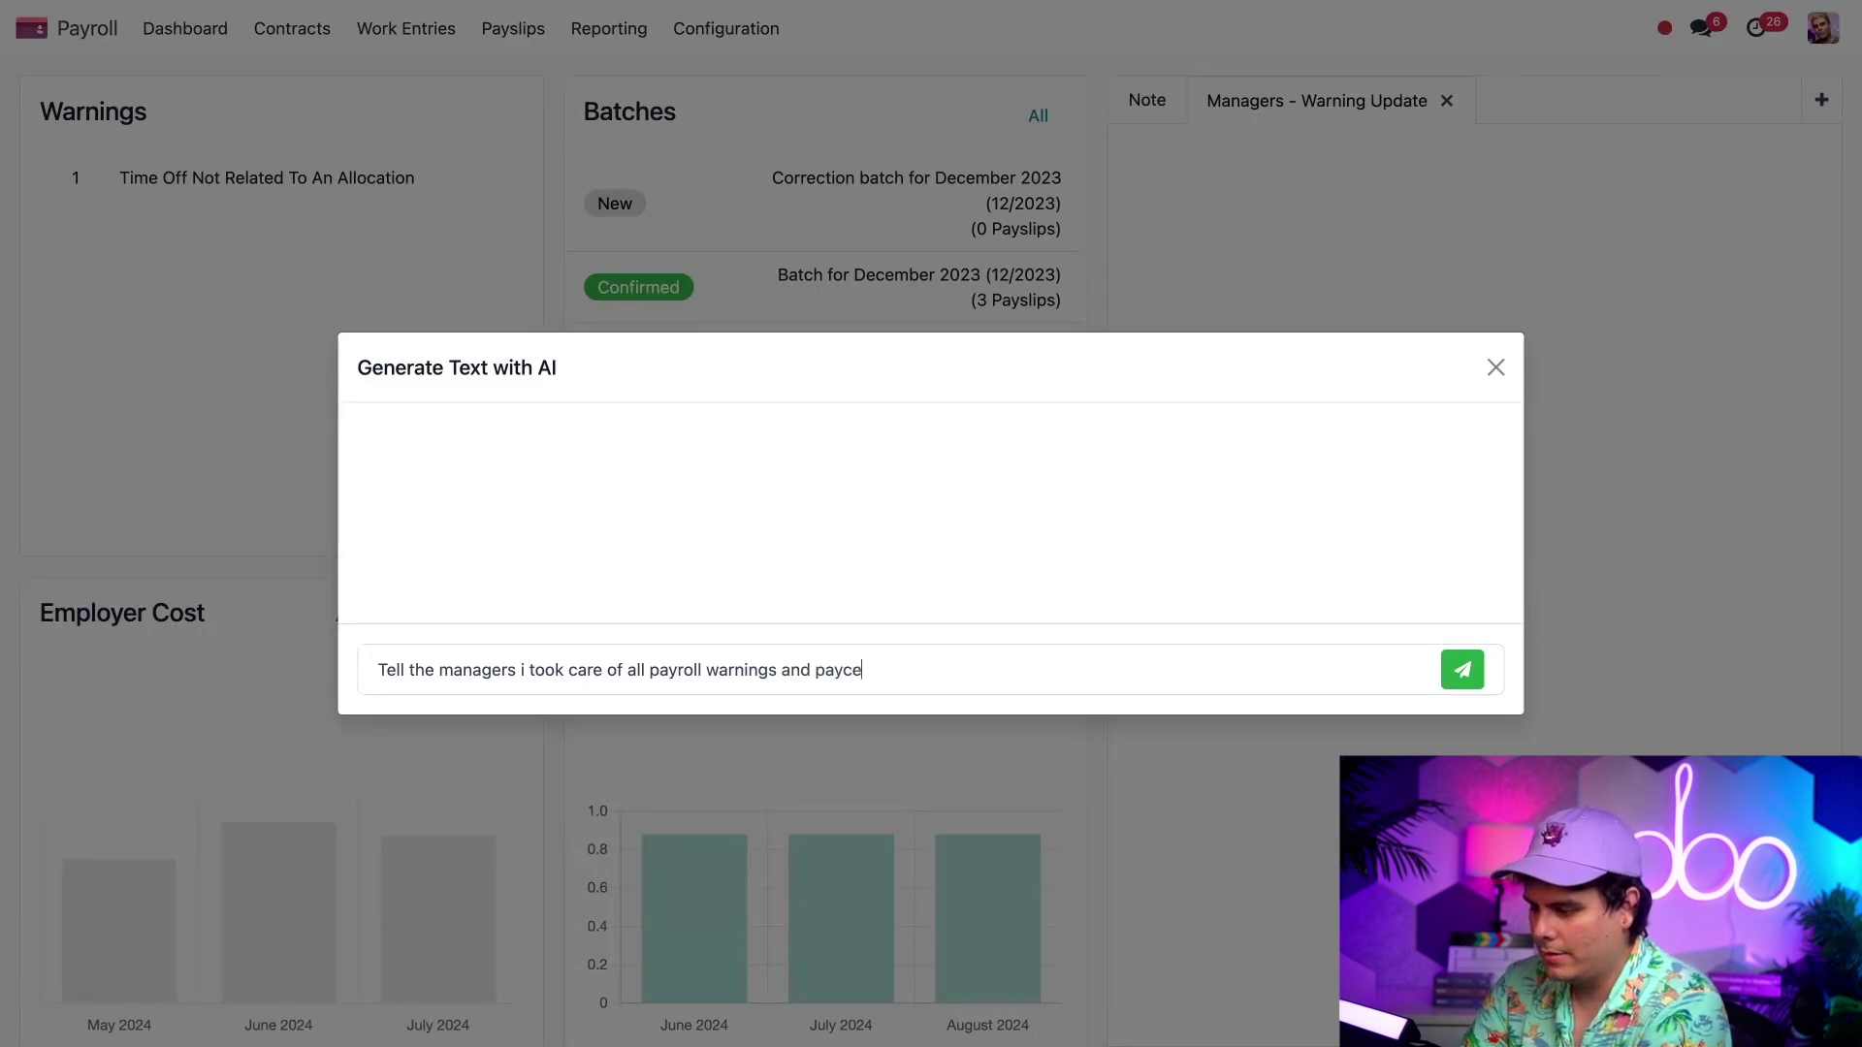
text(ks can be proc)
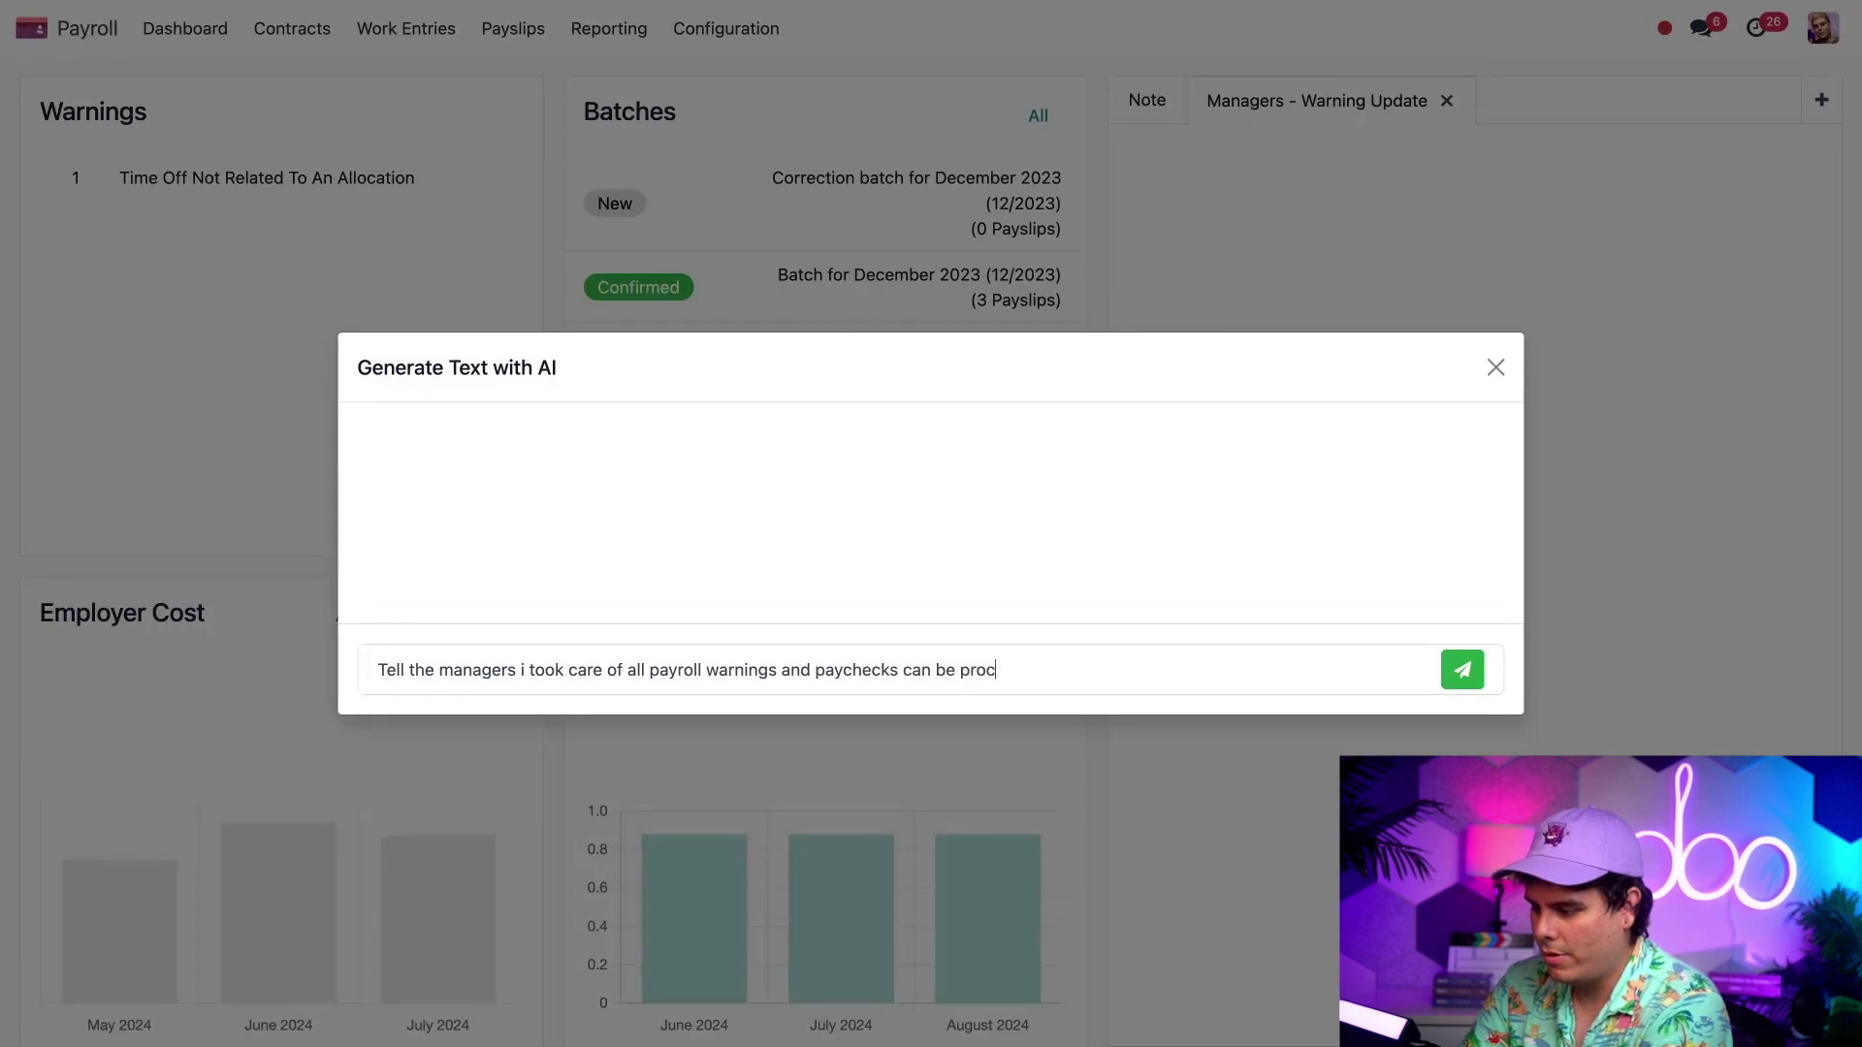
text(essed)
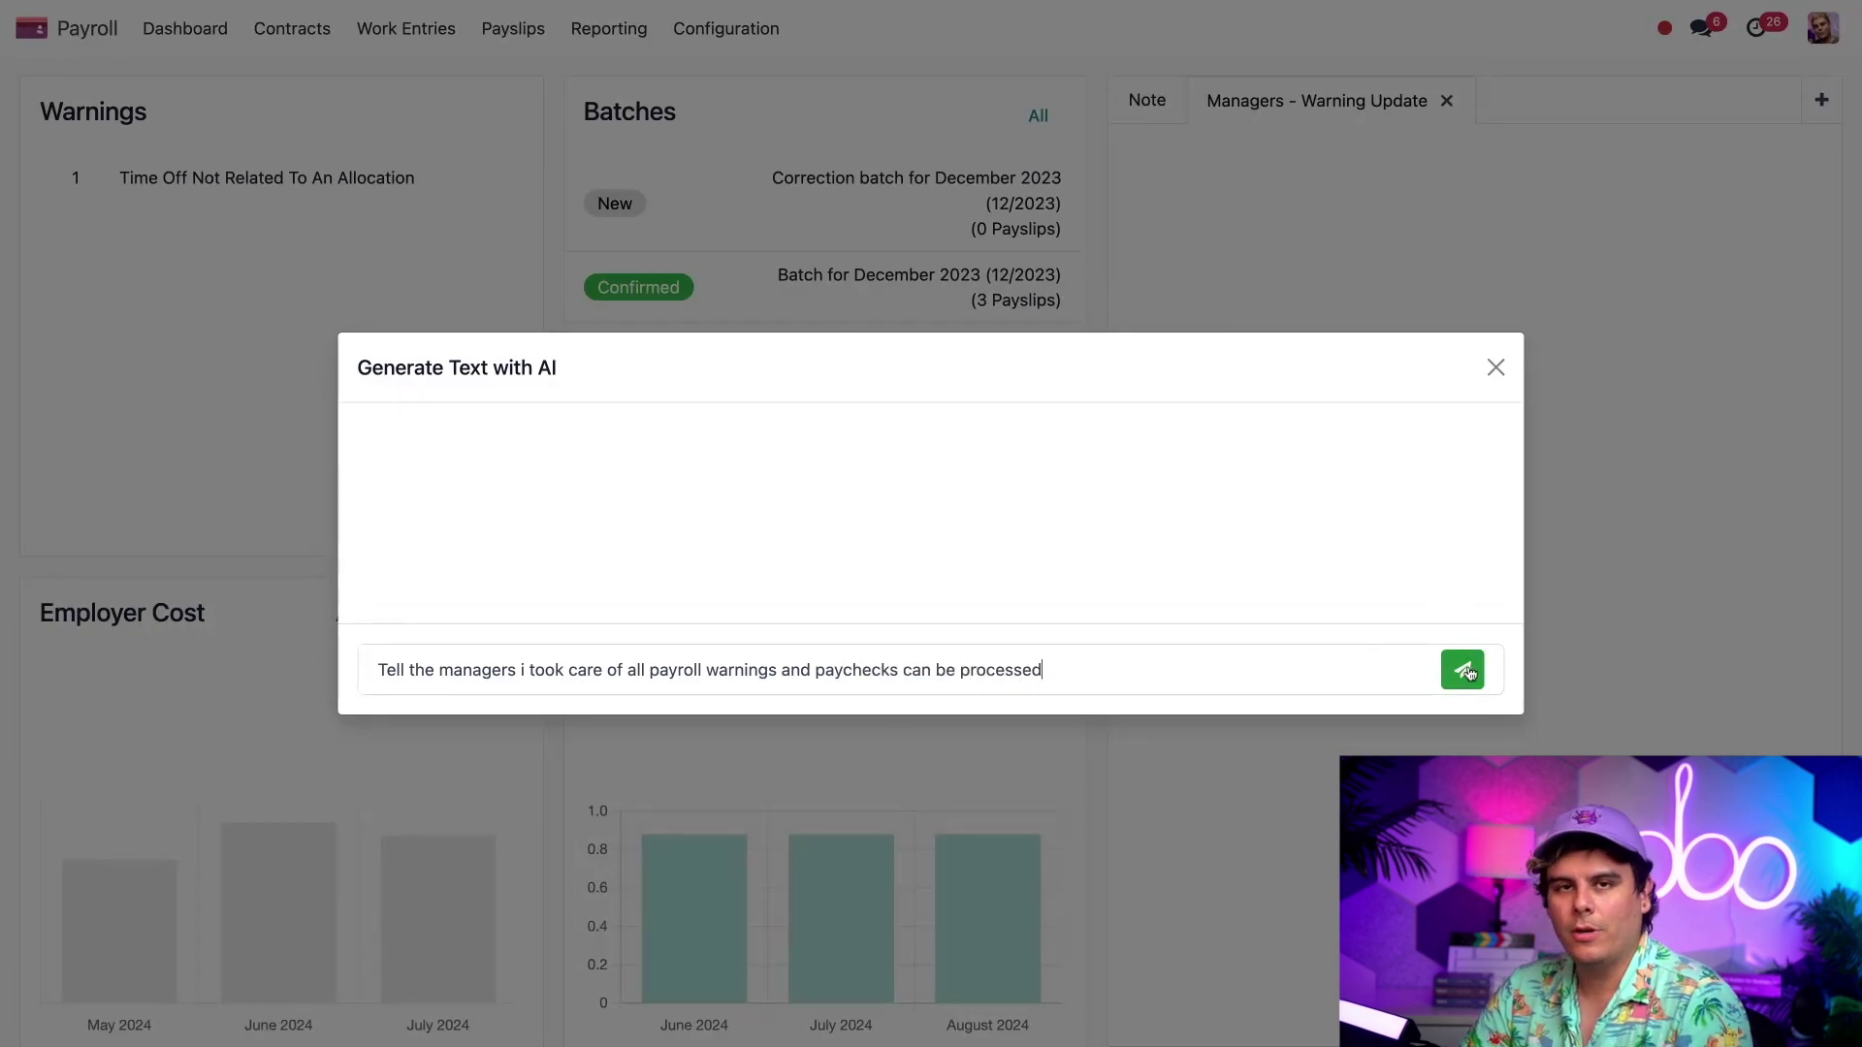
click(1469, 672)
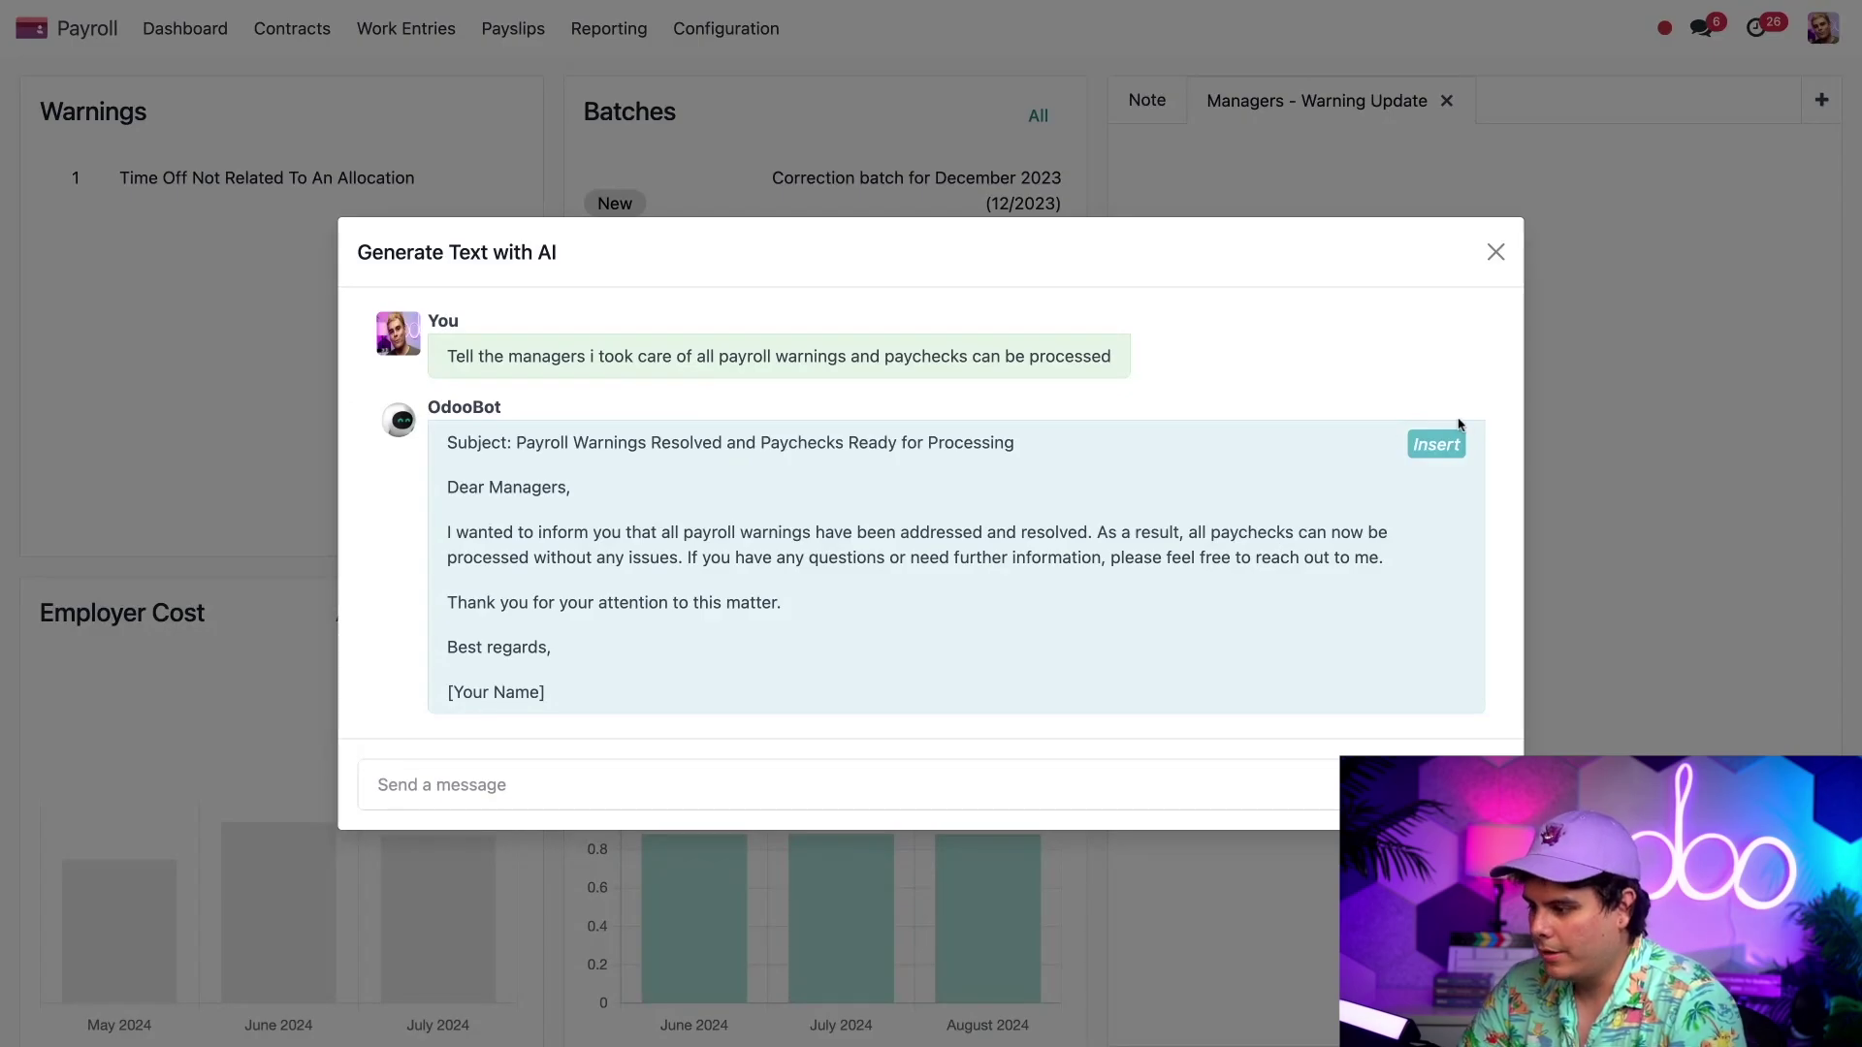
click(1436, 444)
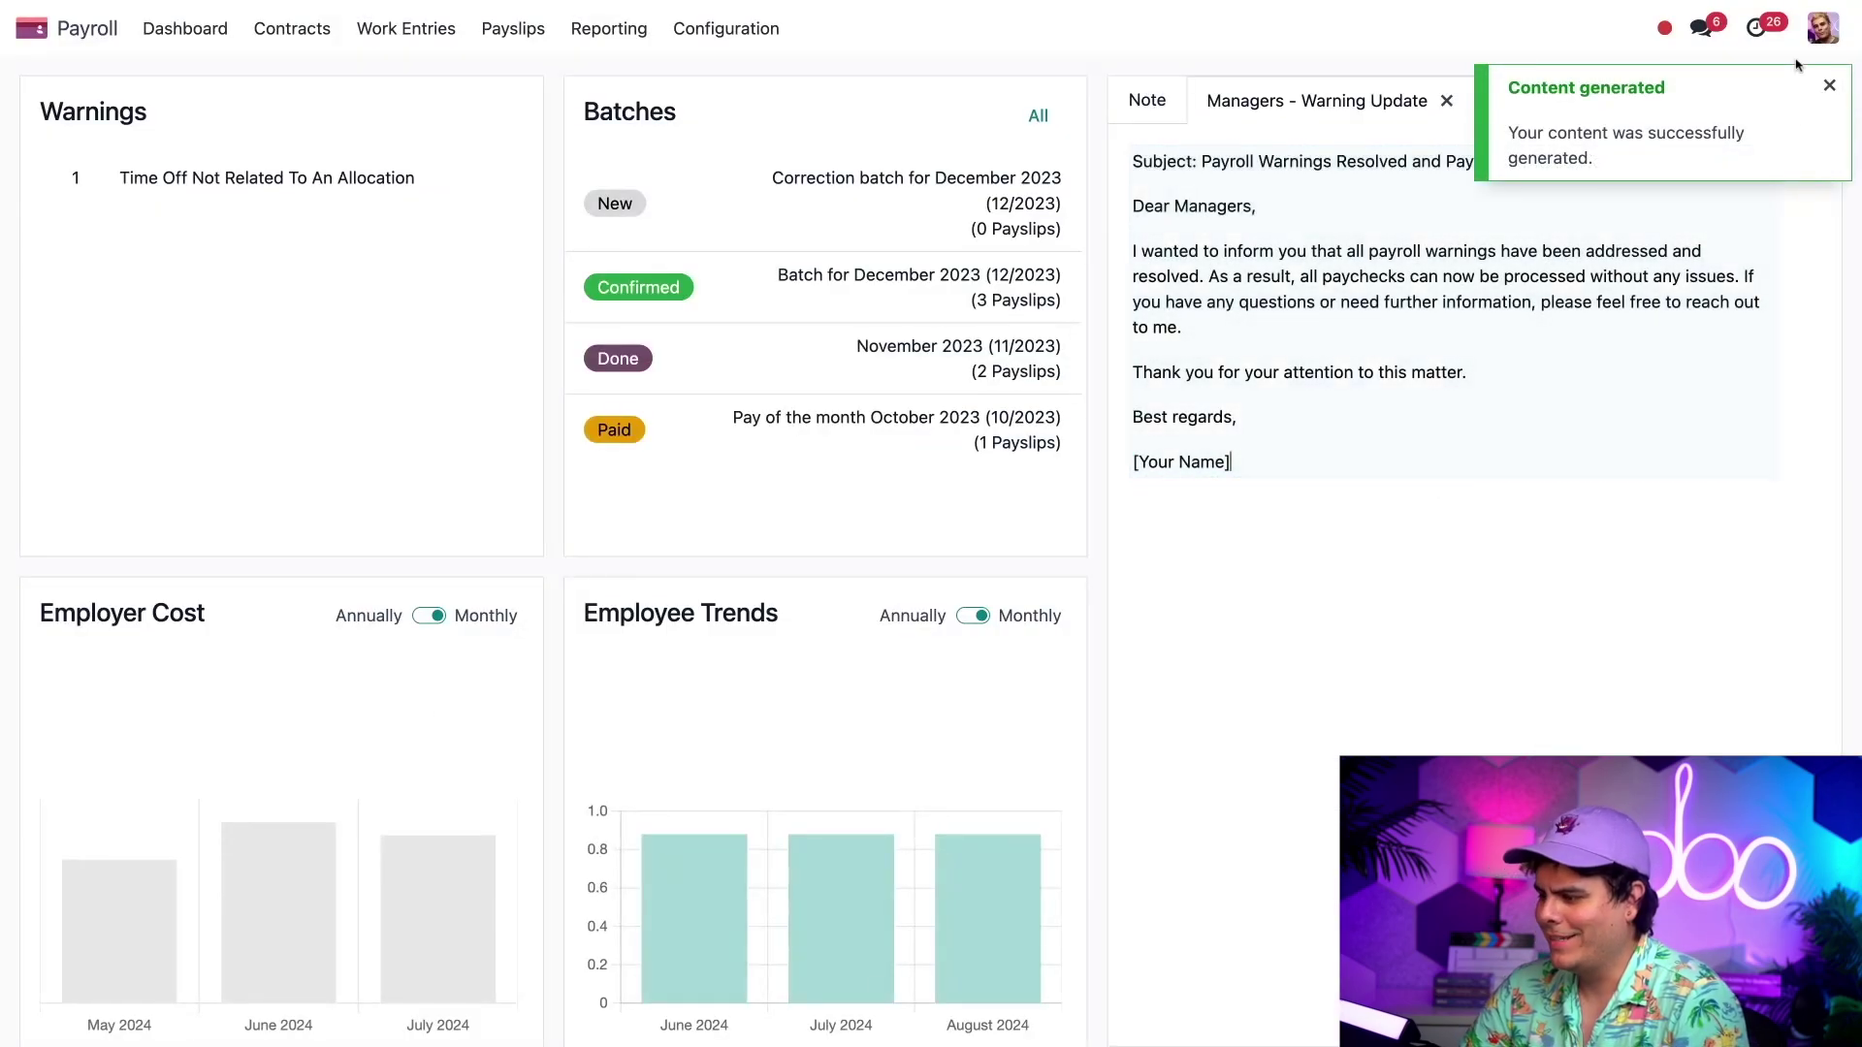
- Dismiss the generation notice and replace the note's [Your Name] placeholder with the author's full name
click(1827, 88)
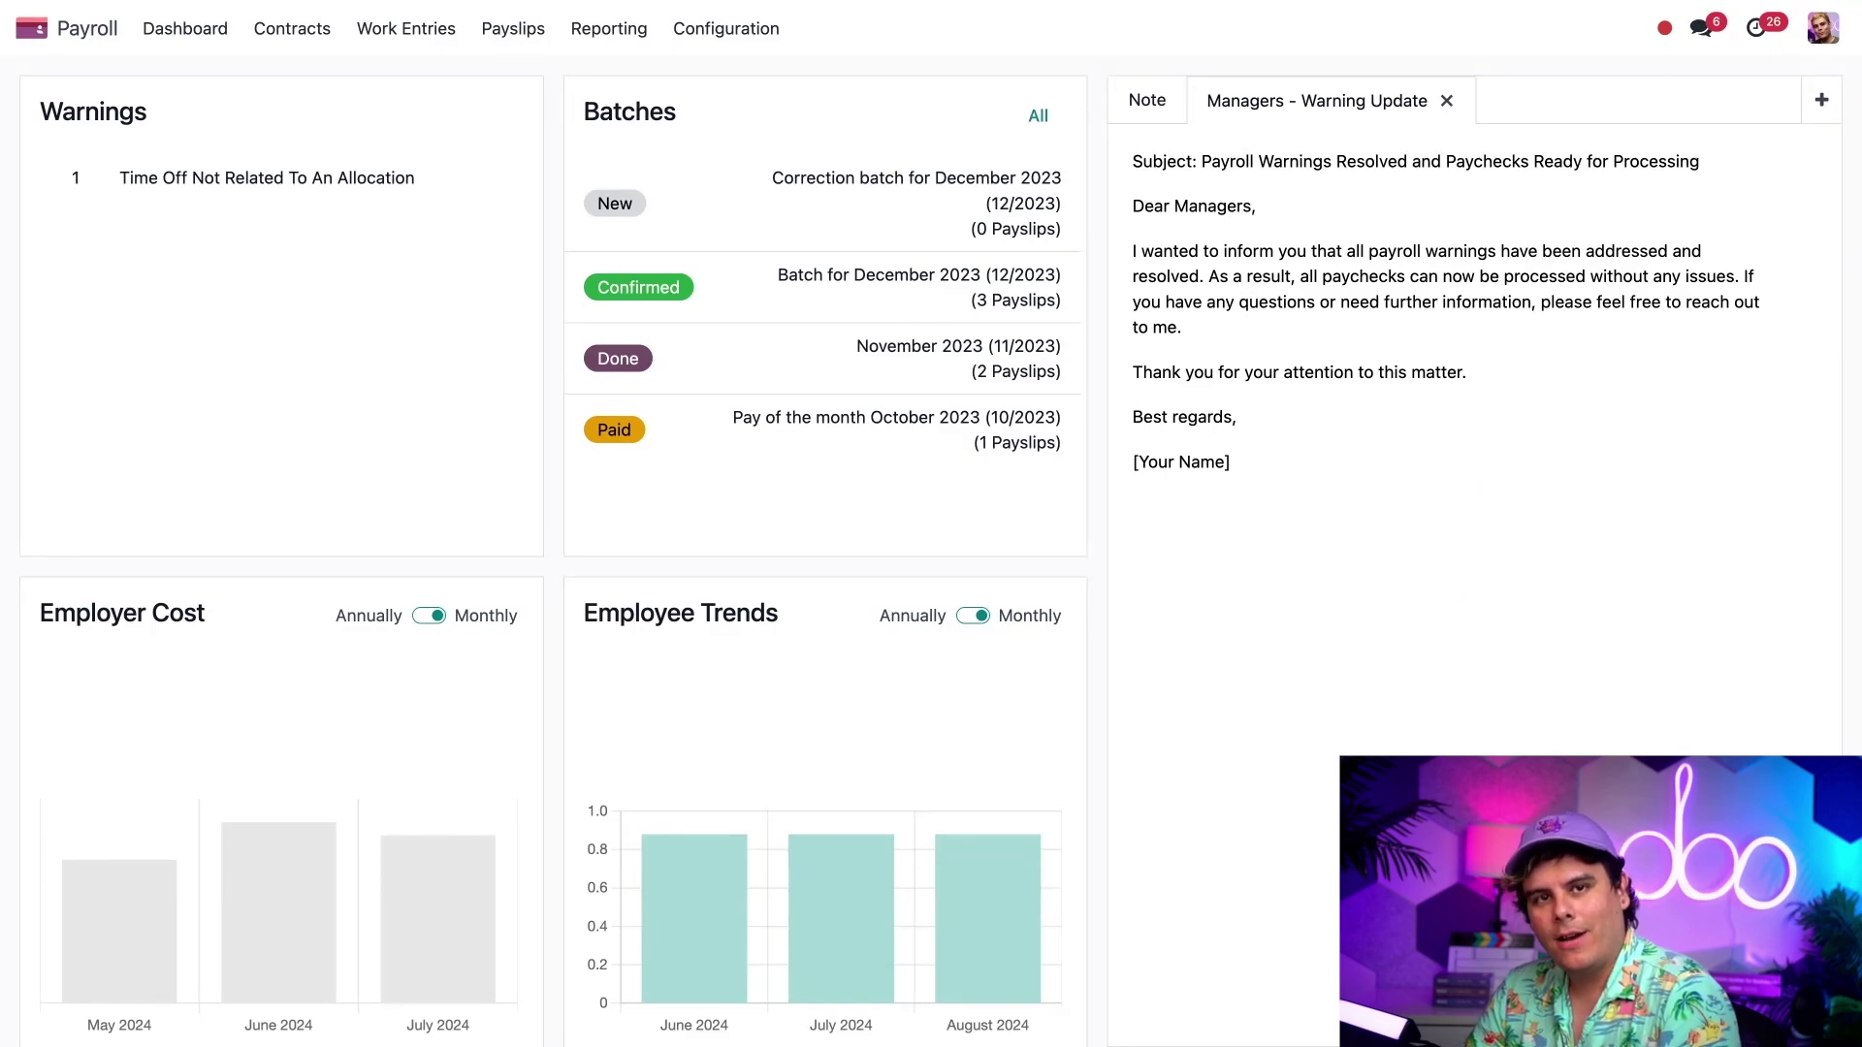
double_click(1207, 466)
click(1300, 470)
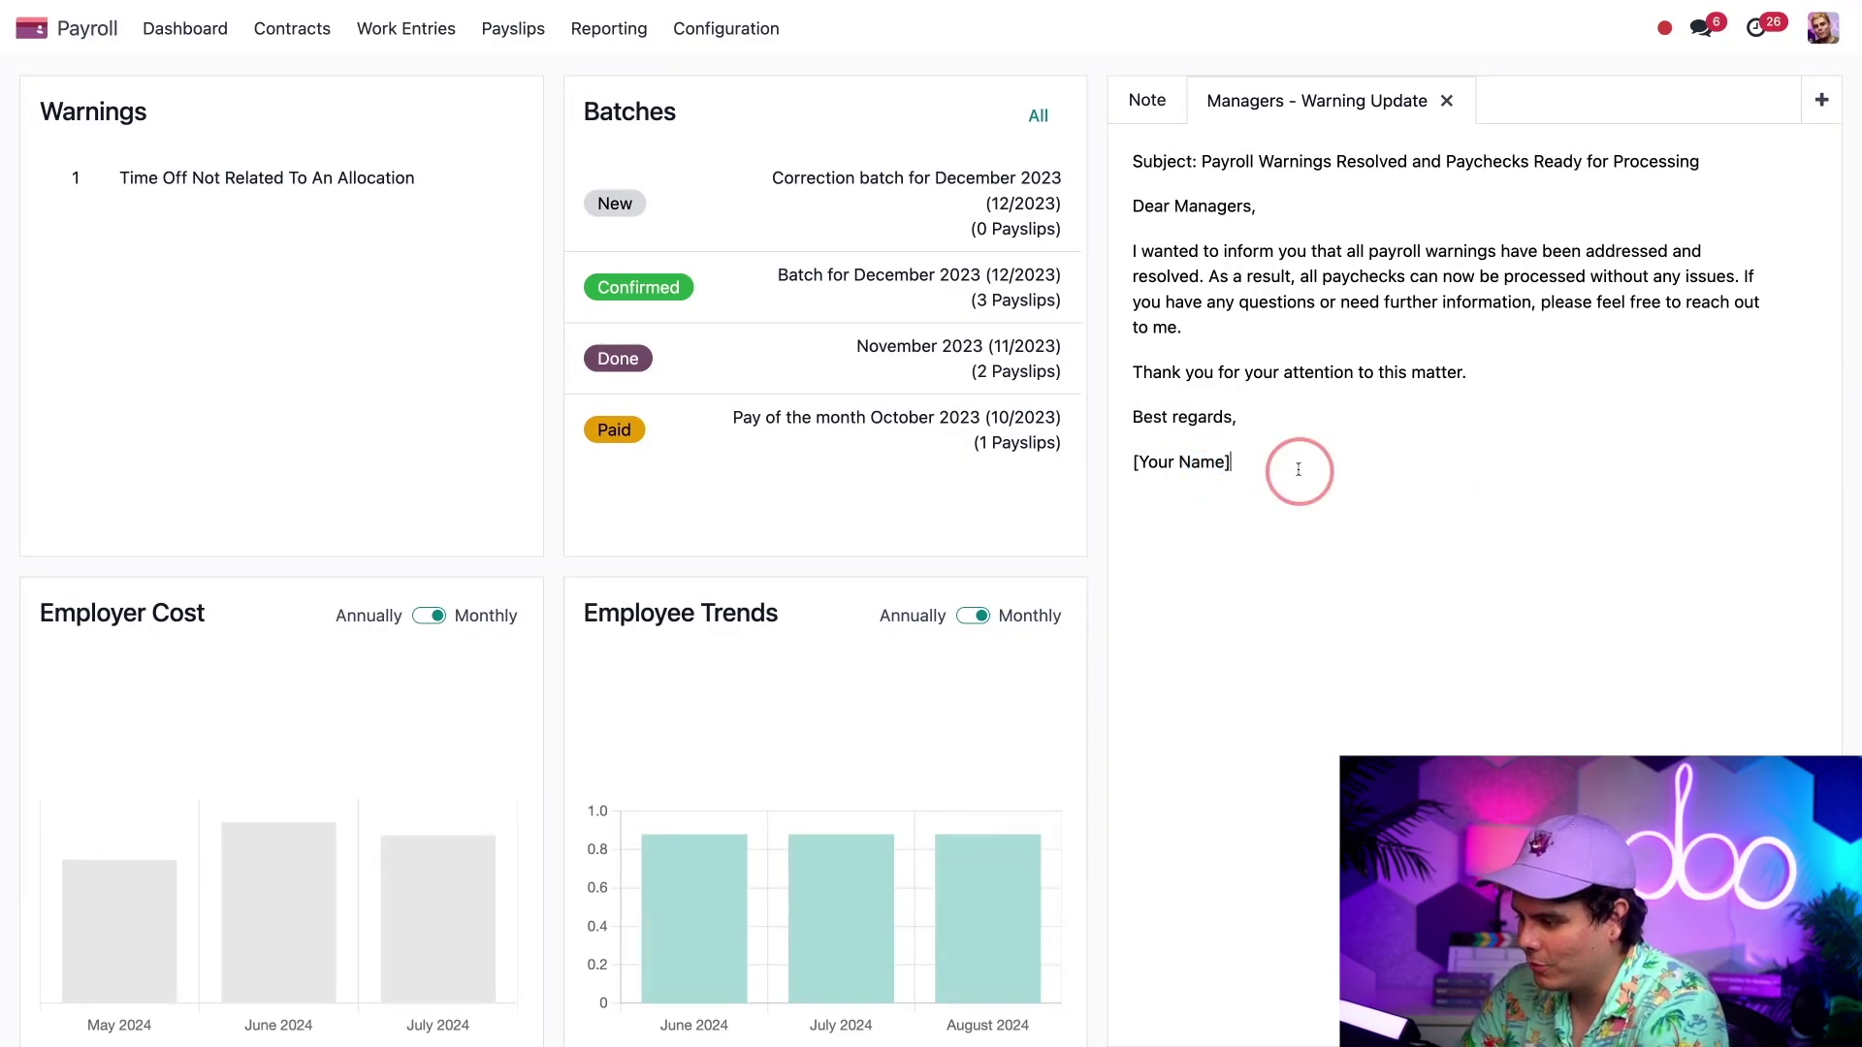
key(BackSpace)
key(BackSpace)
key(BackSpace)
key(BackSpace)
key(BackSpace)
key(BackSpace)
key(BackSpace)
key(BackSpace)
key(BackSpace)
key(BackSpace)
key(BackSpace)
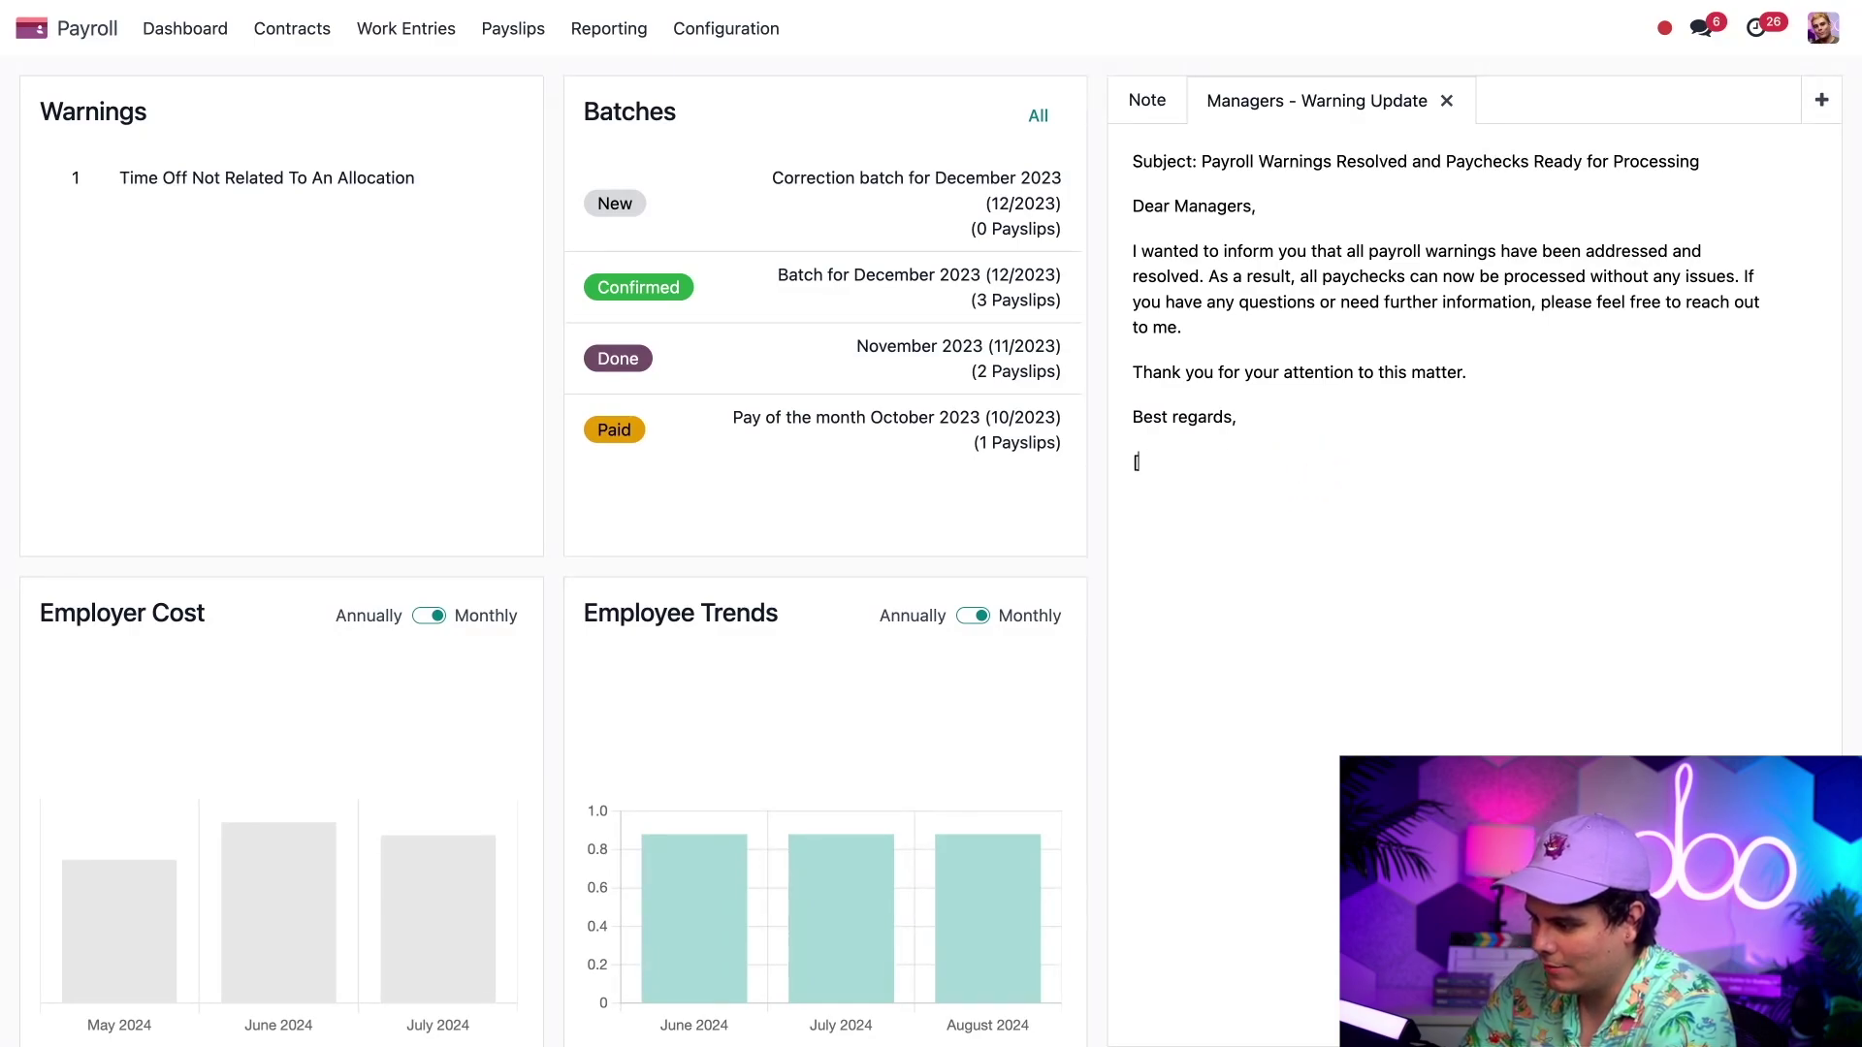
text(Jose Ro)
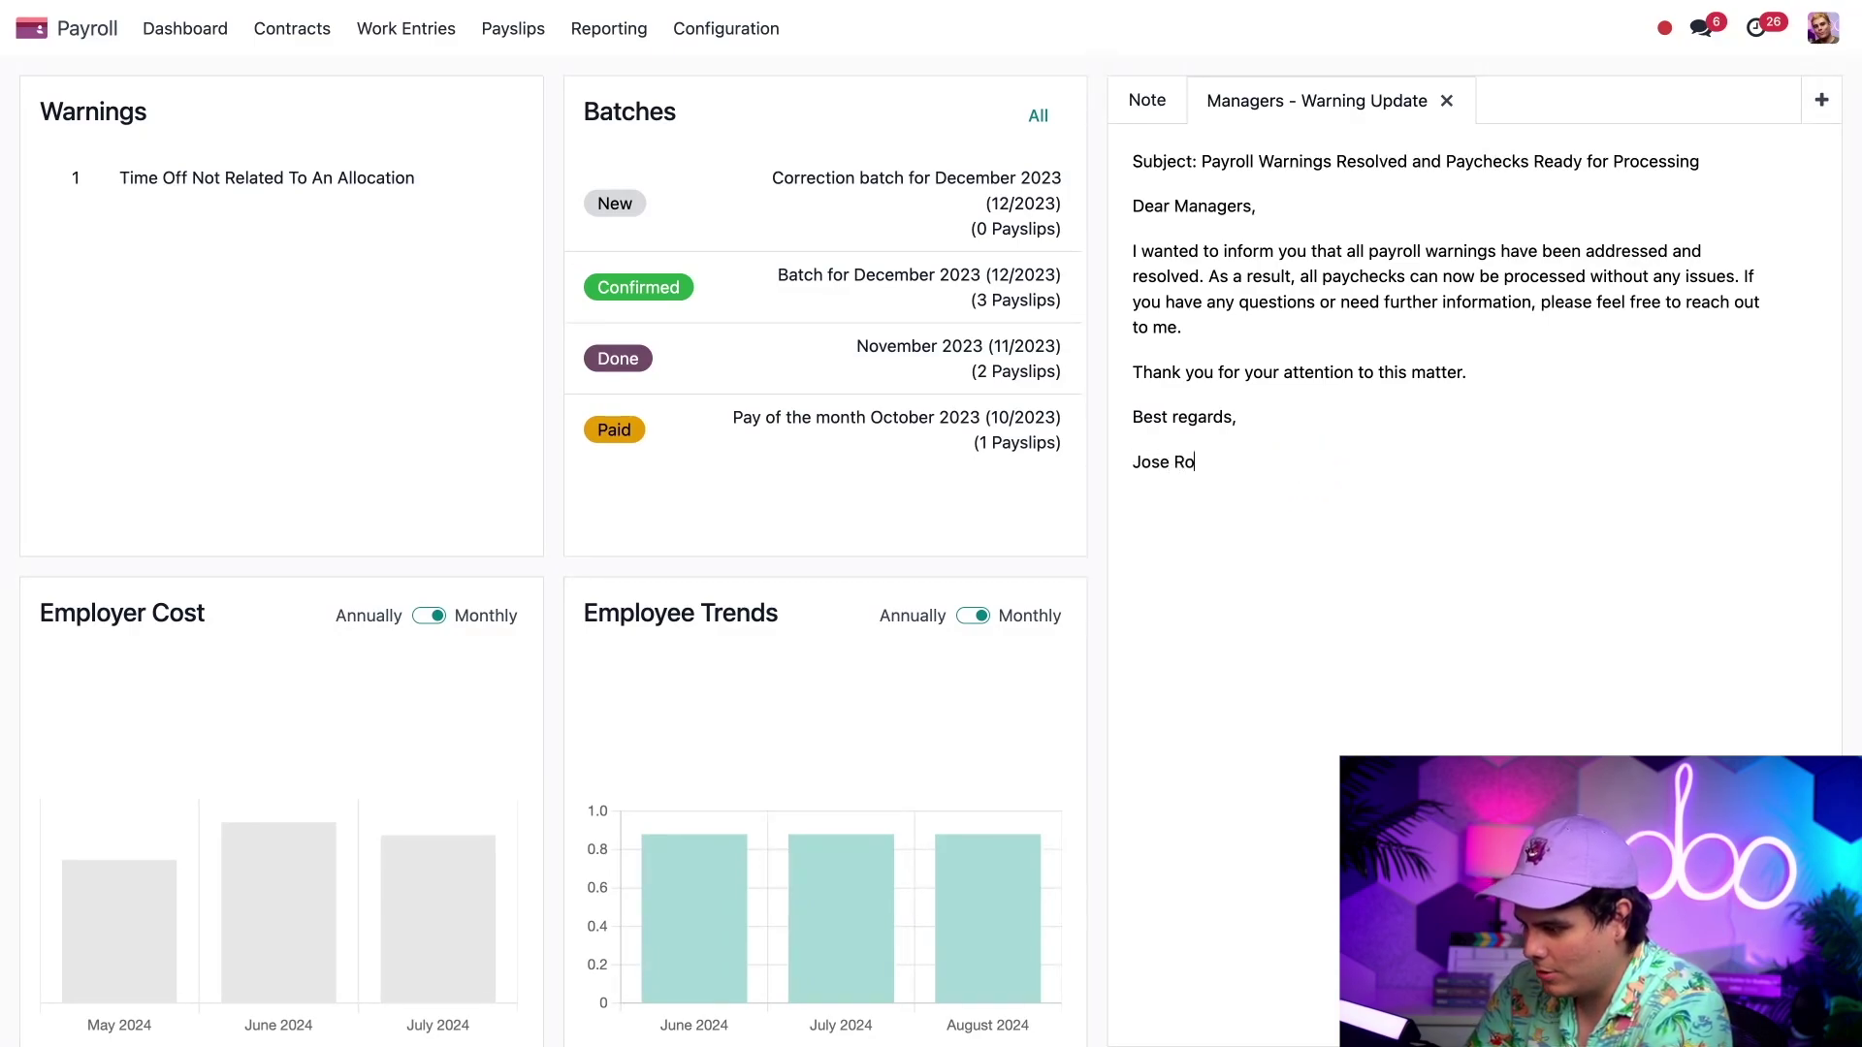
key(BackSpace)
key(BackSpace)
text(-Ig)
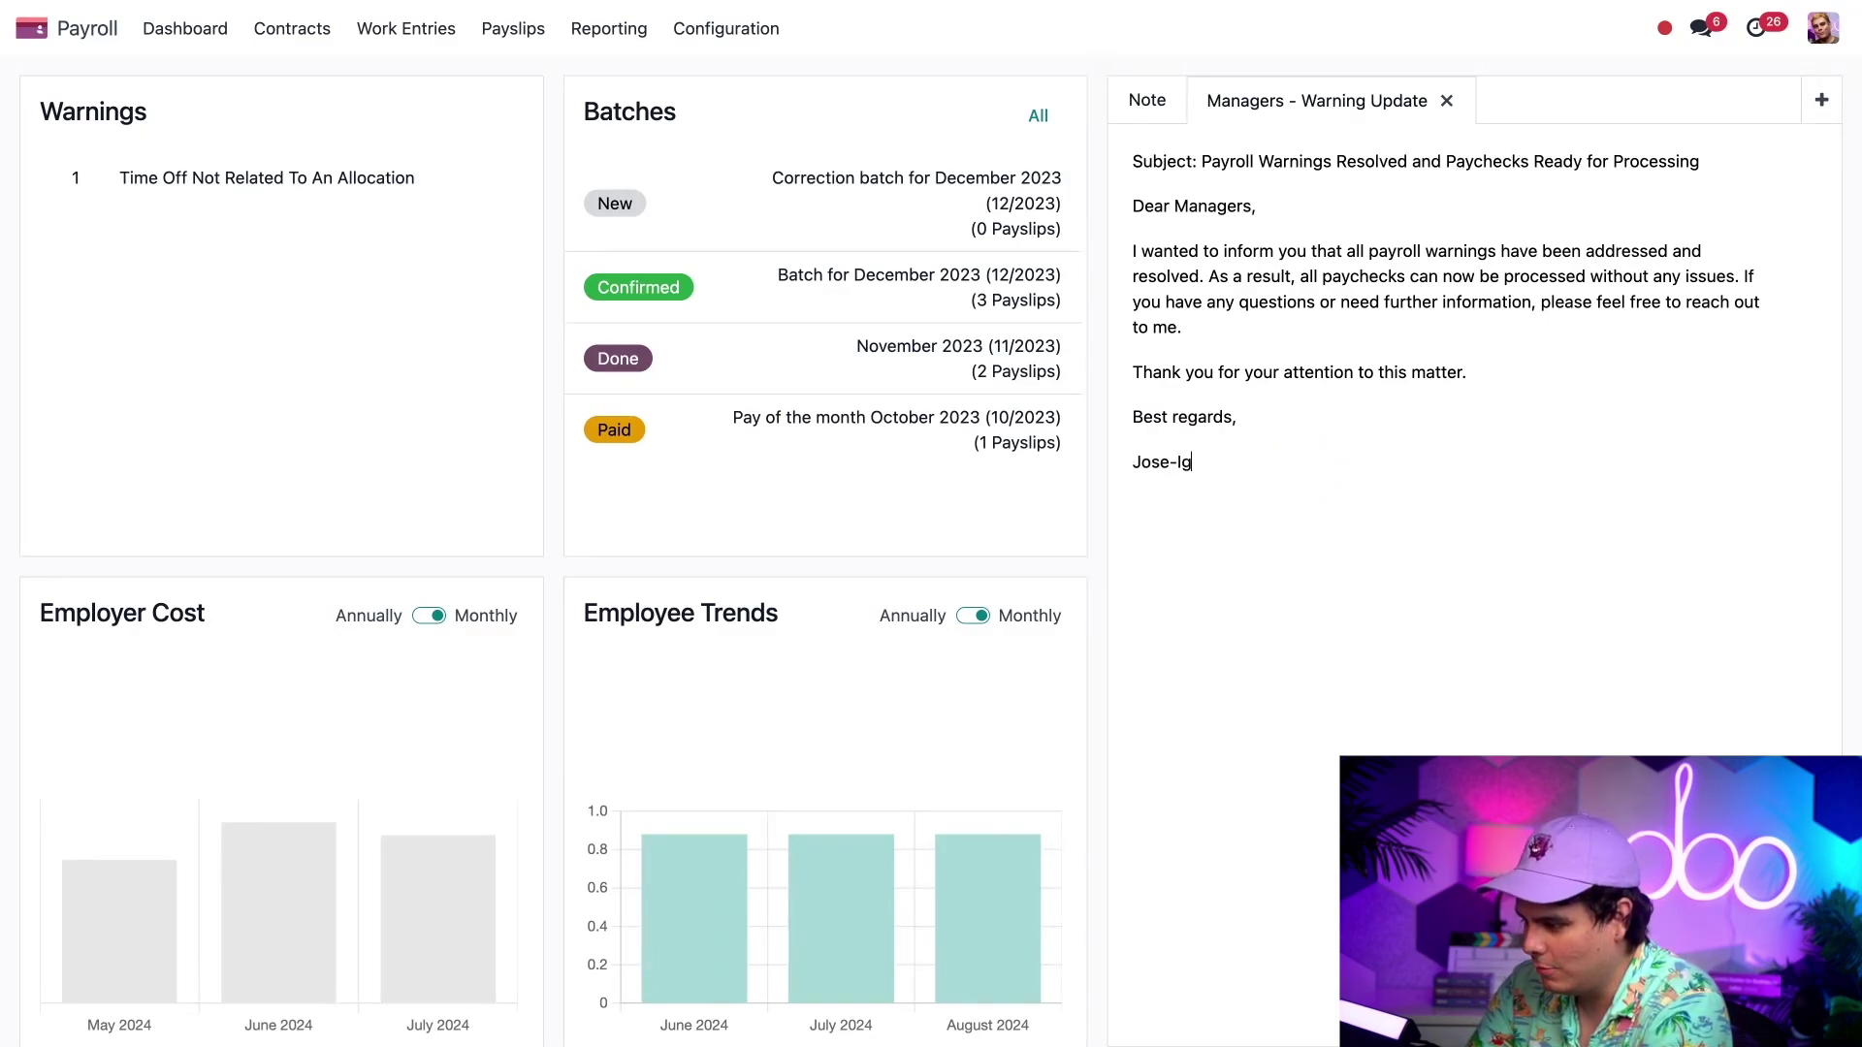
text(nacio)
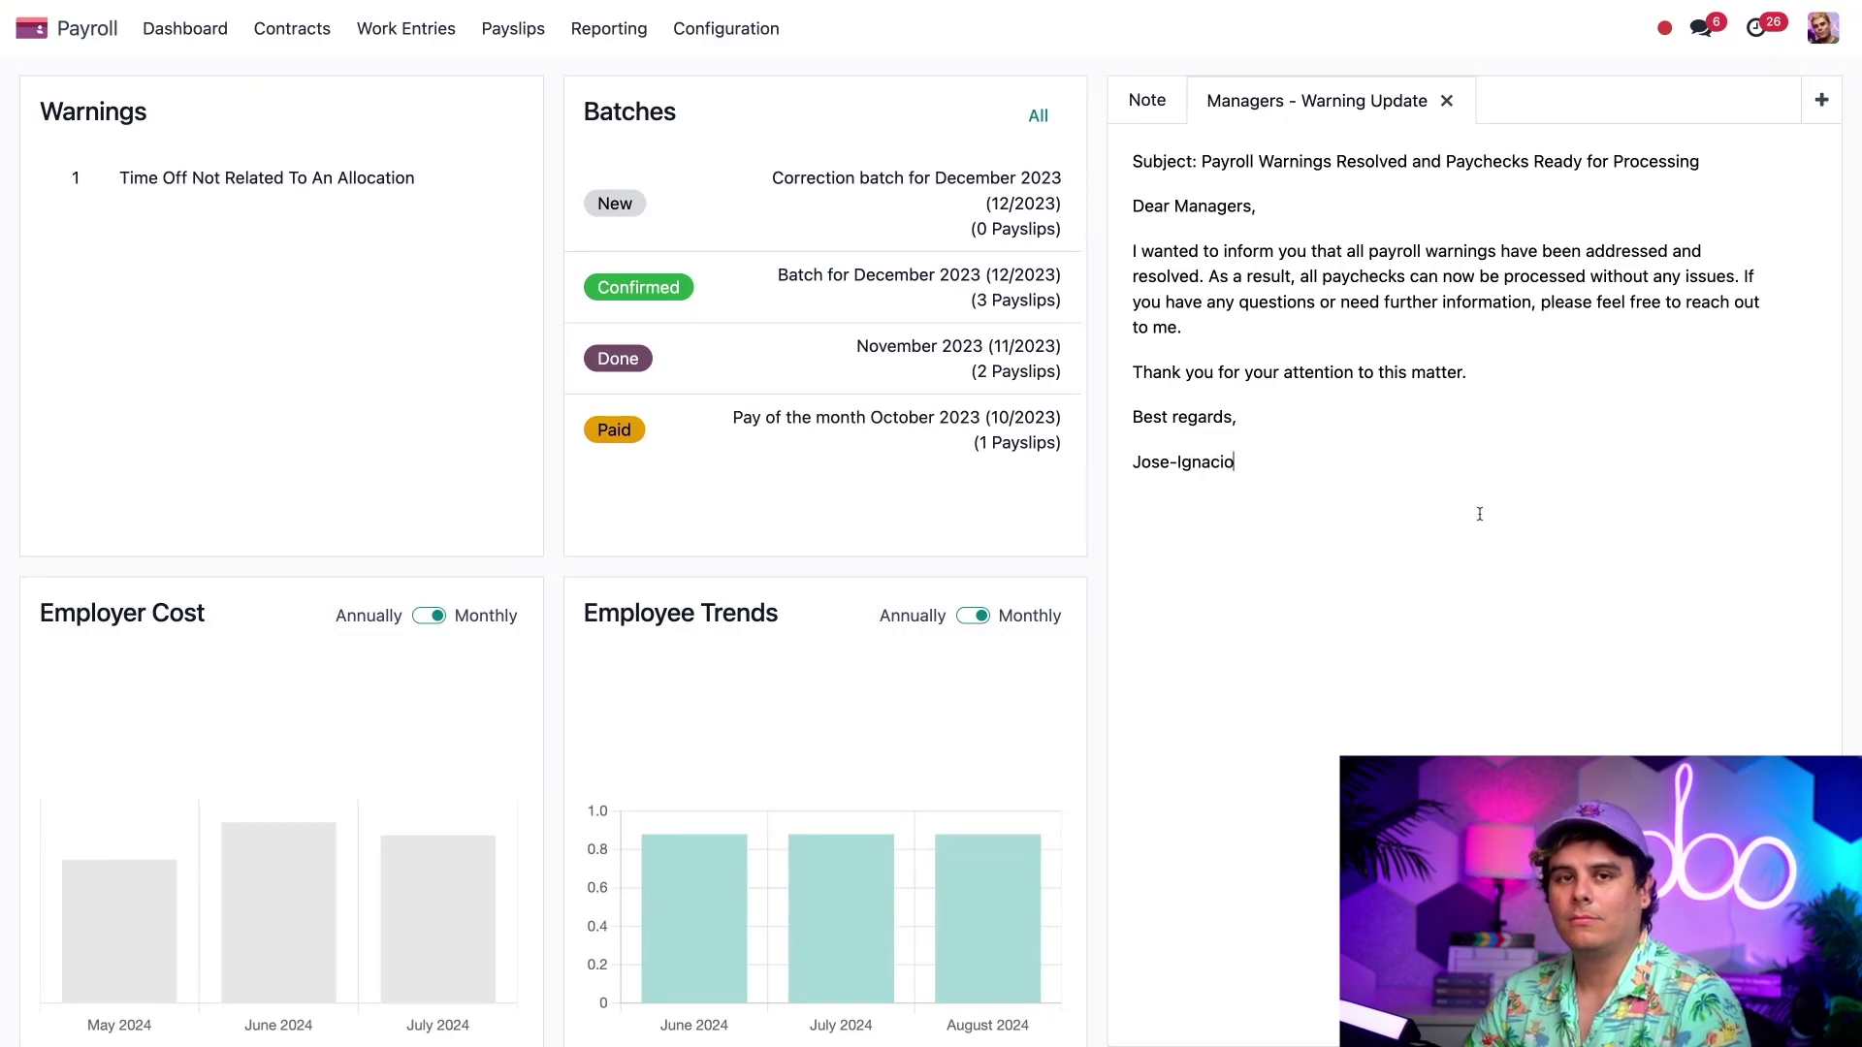